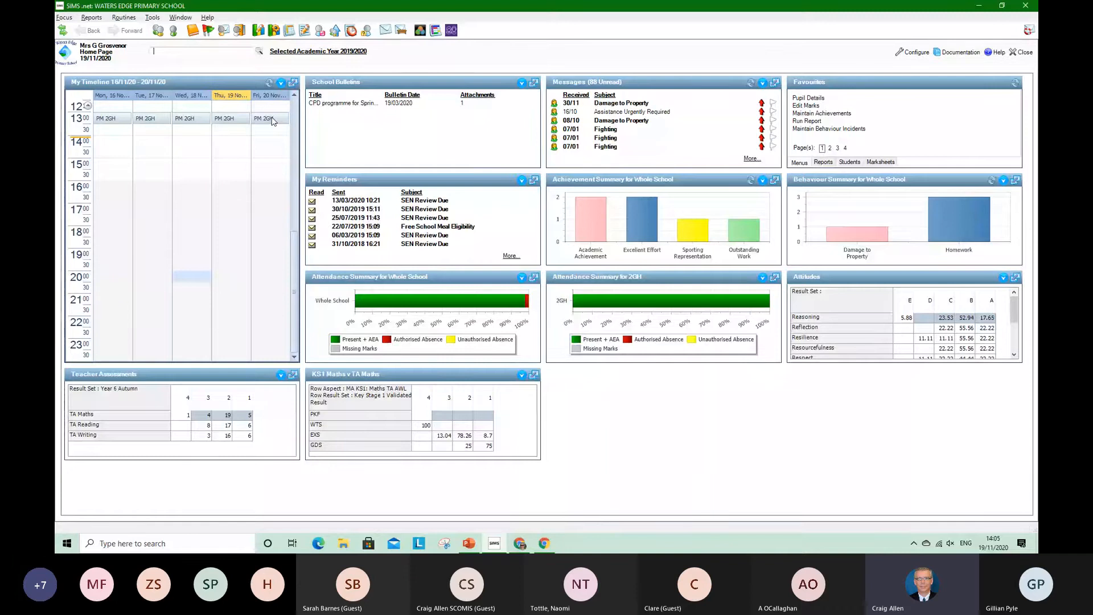
# Start Programme of Study Tracking for Year 2 and restrict it to registration group 2GH
pyautogui.click(435, 30)
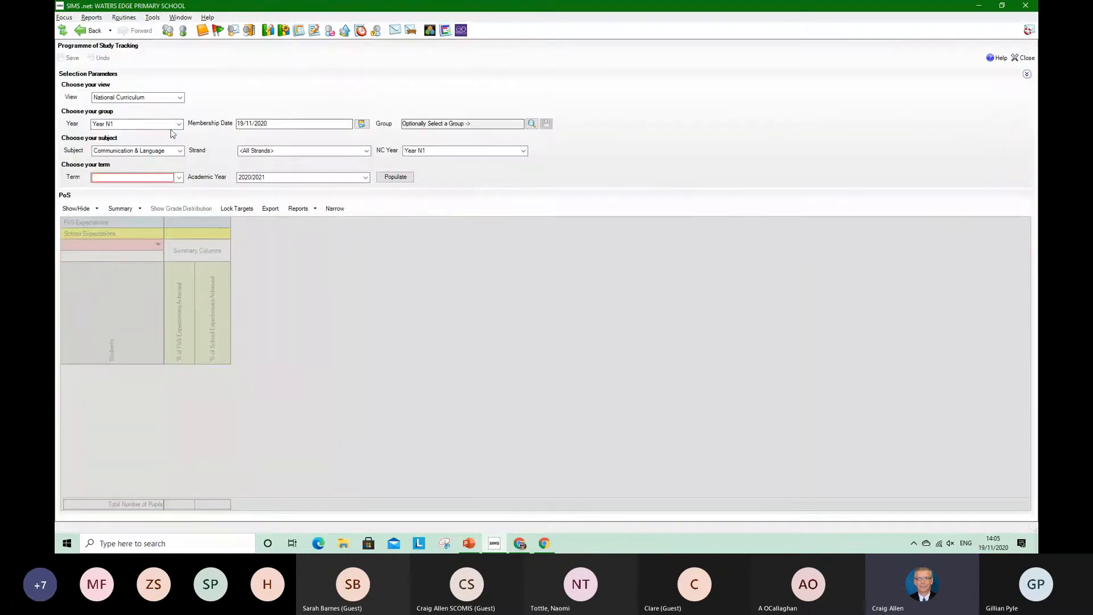
pyautogui.click(178, 126)
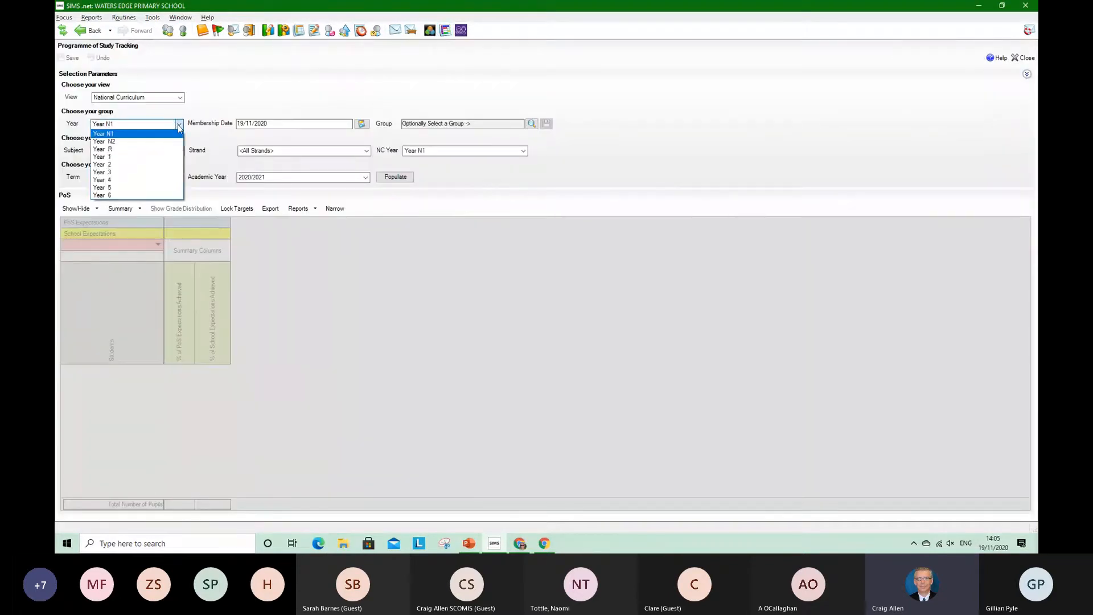
pyautogui.click(142, 170)
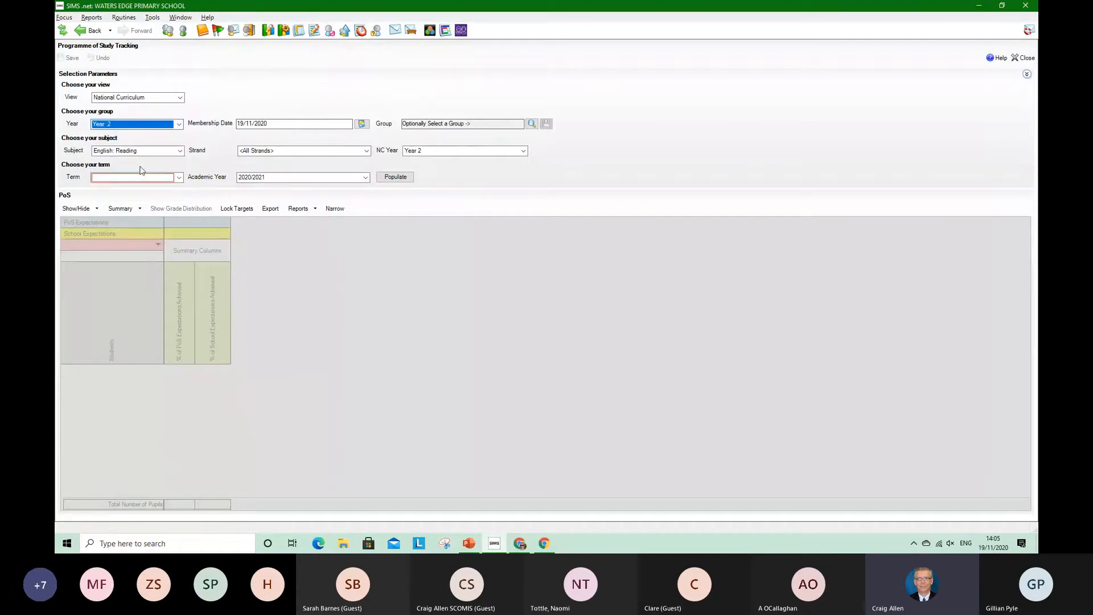
pyautogui.click(533, 125)
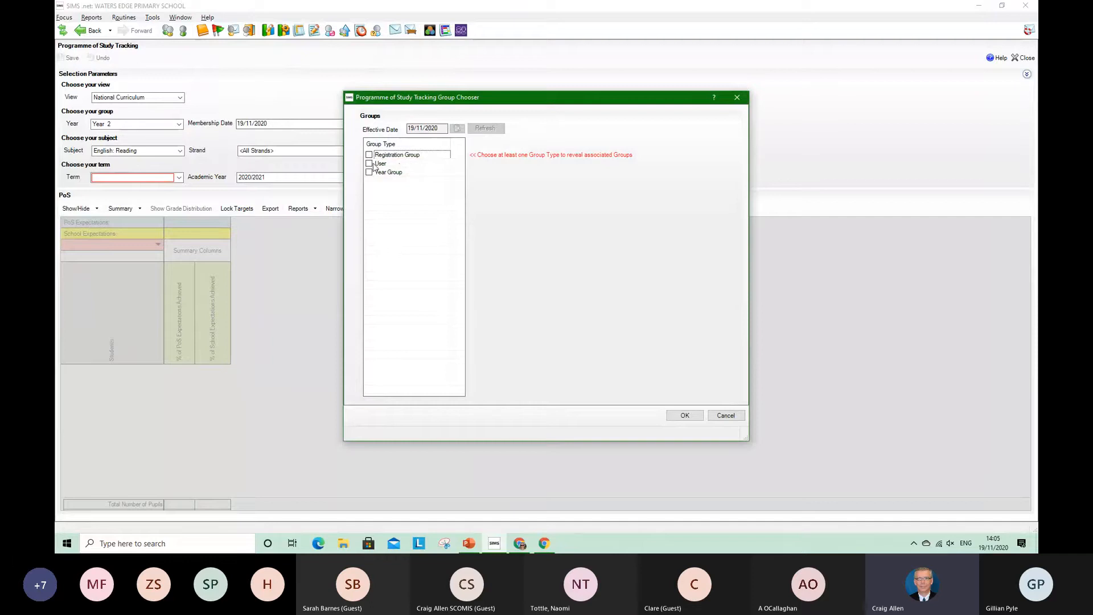
pyautogui.click(369, 155)
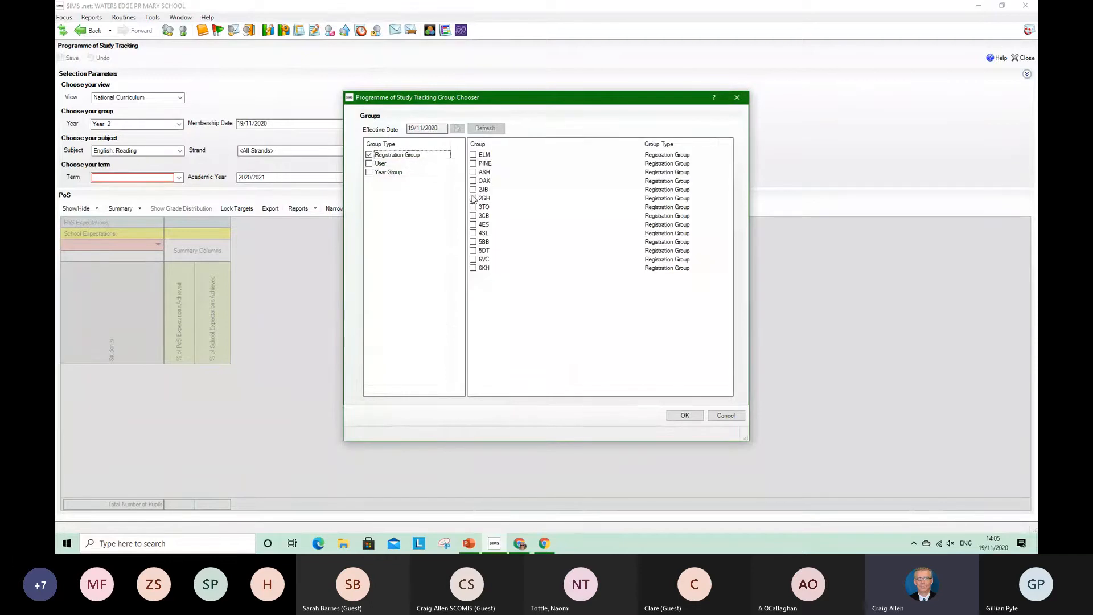
pyautogui.click(472, 198)
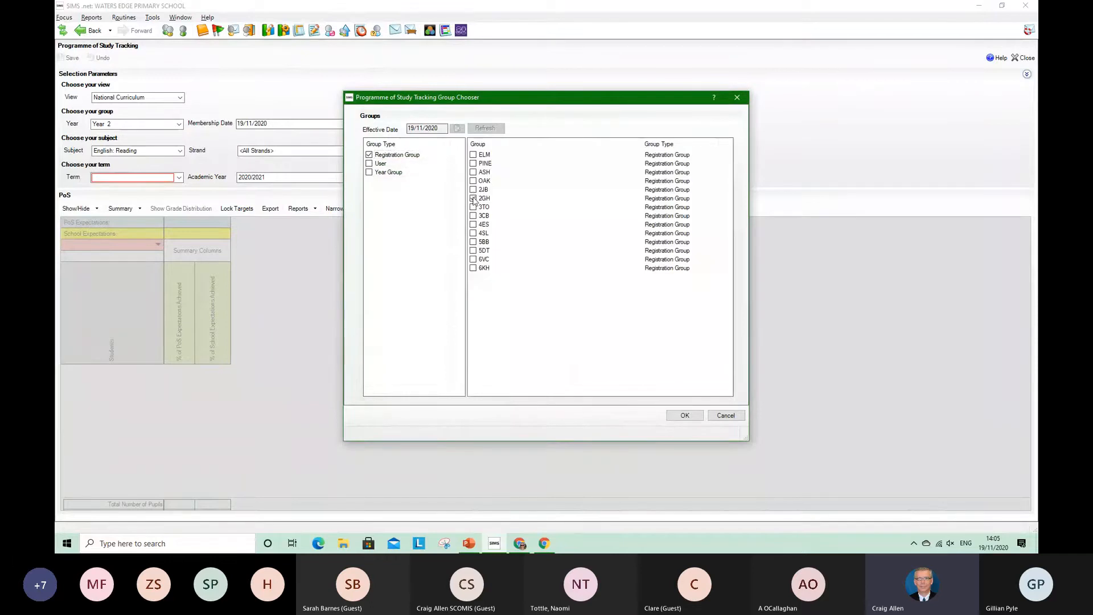
pyautogui.click(685, 416)
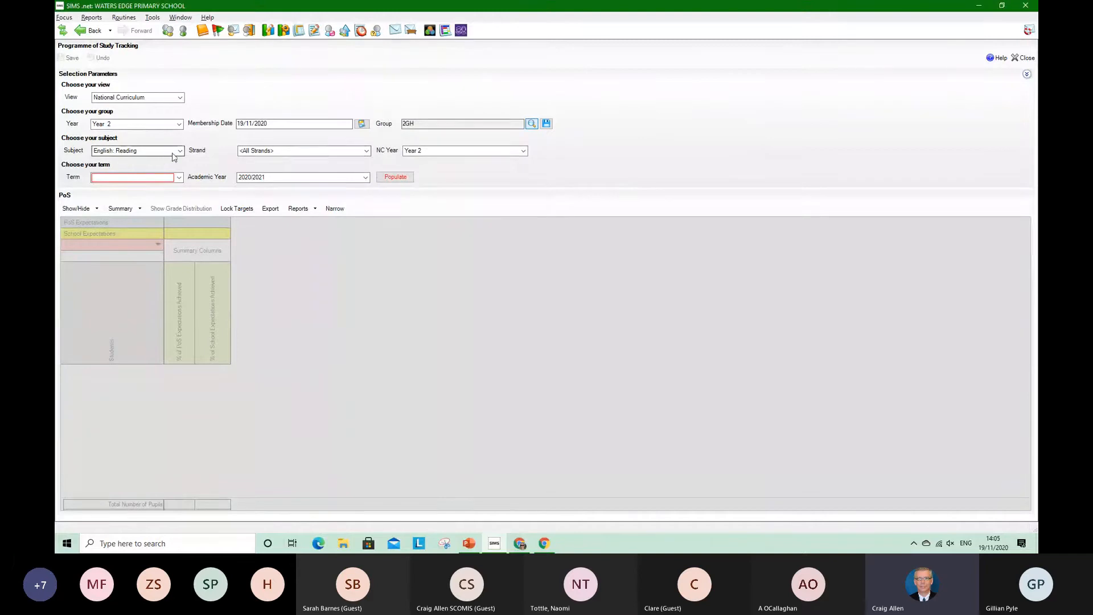
# Populate the tracking grid for the Comprehension strand in the Autumn term and hide the summary rows beneath the pupils
pyautogui.click(366, 151)
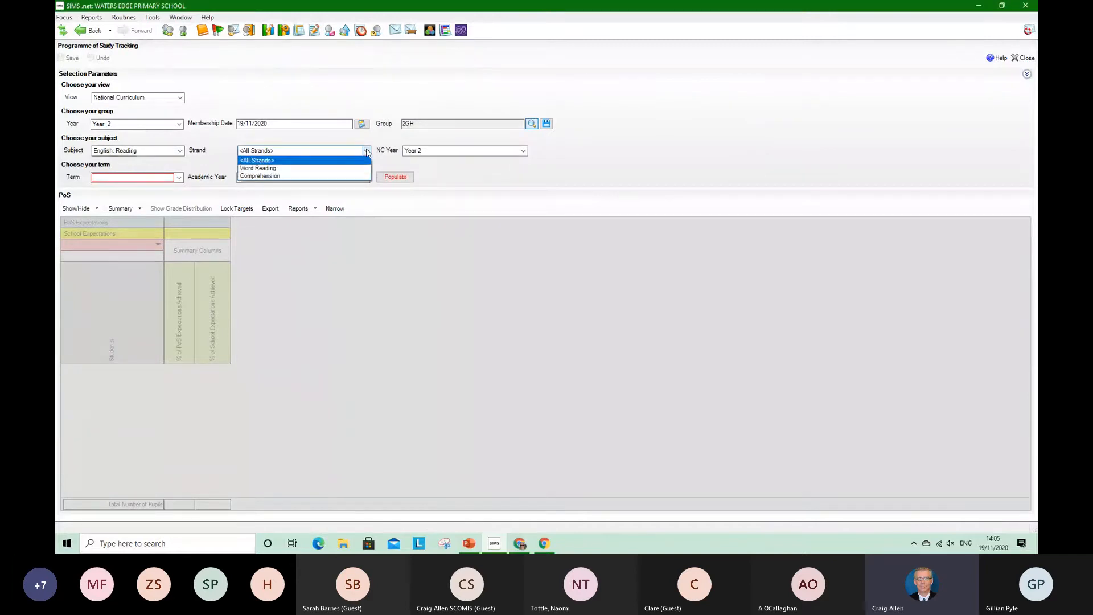
pyautogui.click(326, 177)
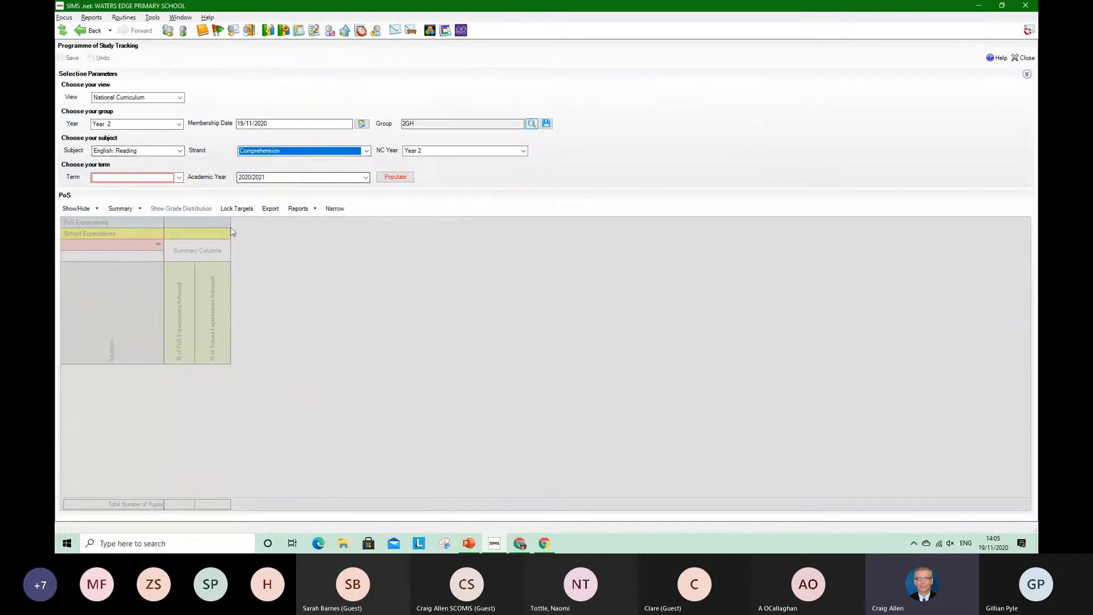
pyautogui.click(179, 177)
pyautogui.click(103, 195)
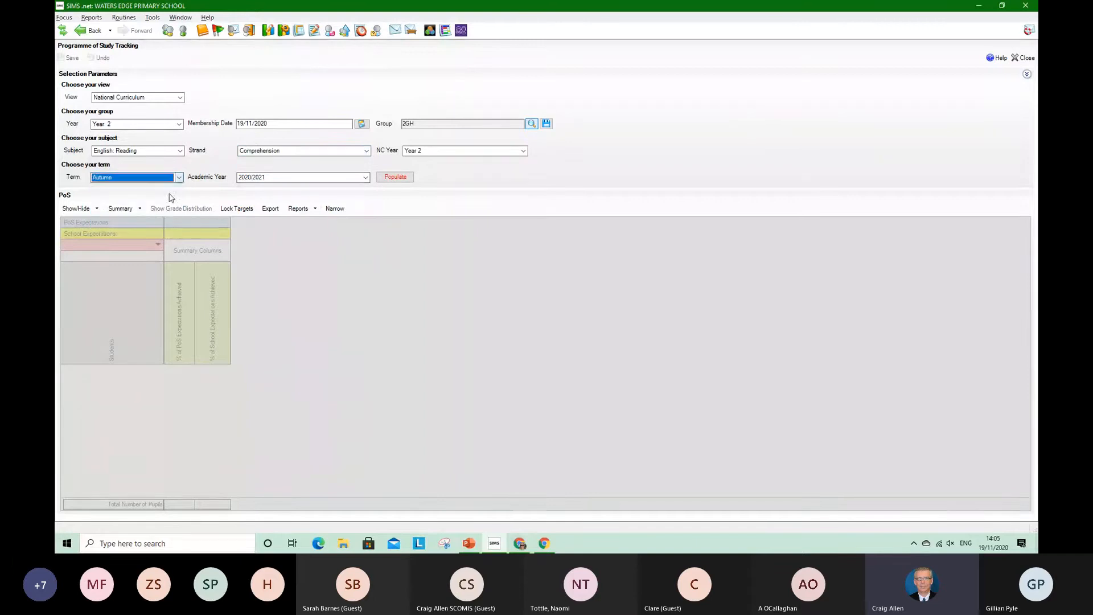
pyautogui.click(403, 178)
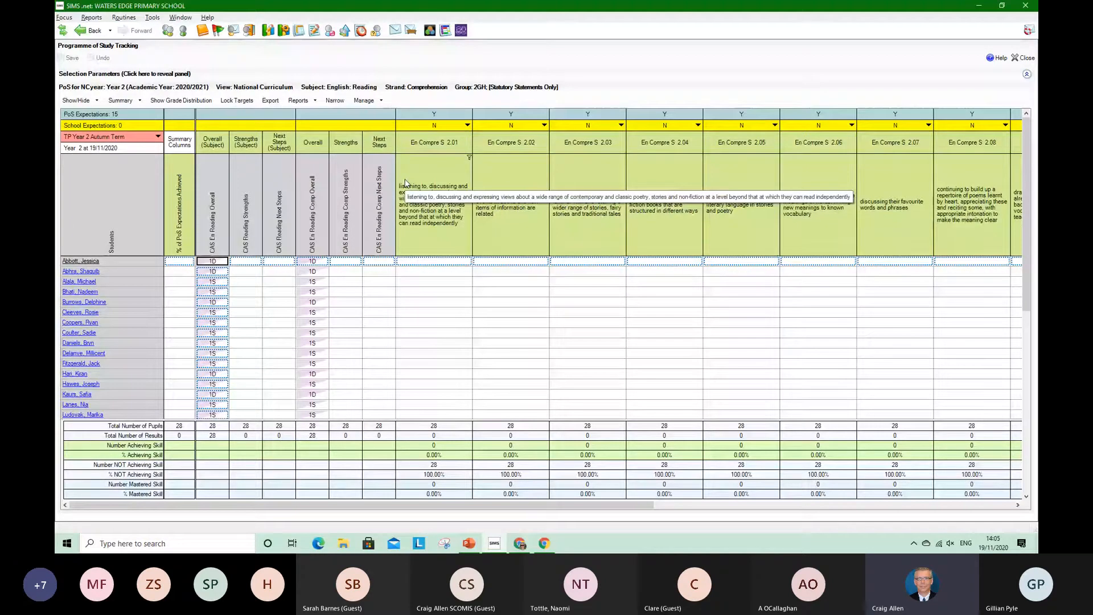
pyautogui.click(139, 100)
pyautogui.click(137, 117)
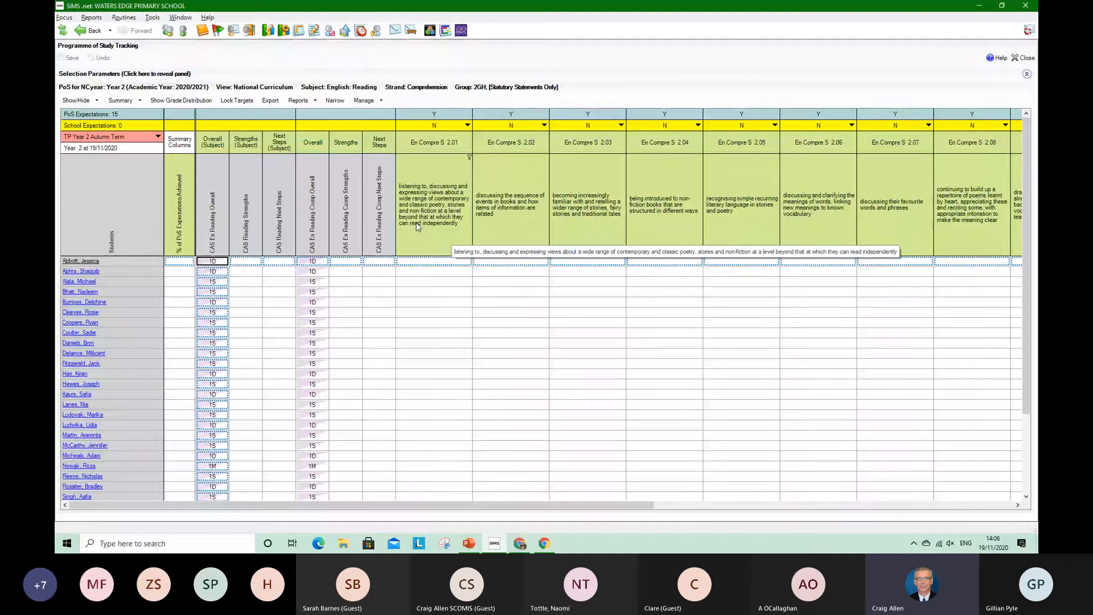
# Grade the first five pupils for statement En Compre S 2.01 as M, S, S, S and D using Select Grade for Cell
pyautogui.rightClick(442, 262)
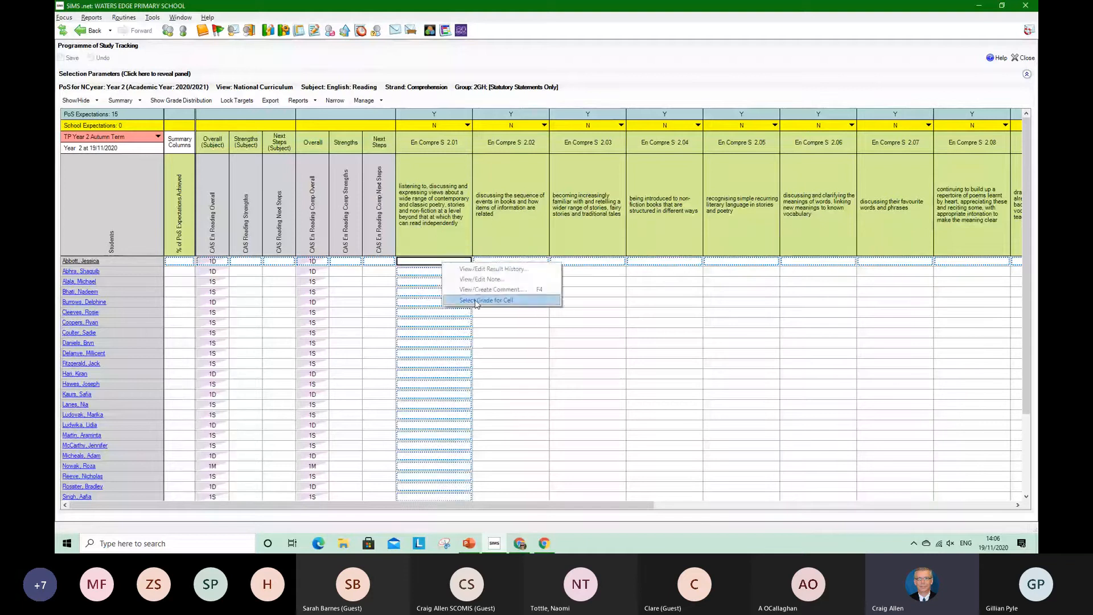
pyautogui.click(478, 299)
pyautogui.moveTo(547, 165); pyautogui.dragTo(630, 177)
pyautogui.doubleClick(552, 222)
pyautogui.doubleClick(552, 231)
pyautogui.doubleClick(552, 231)
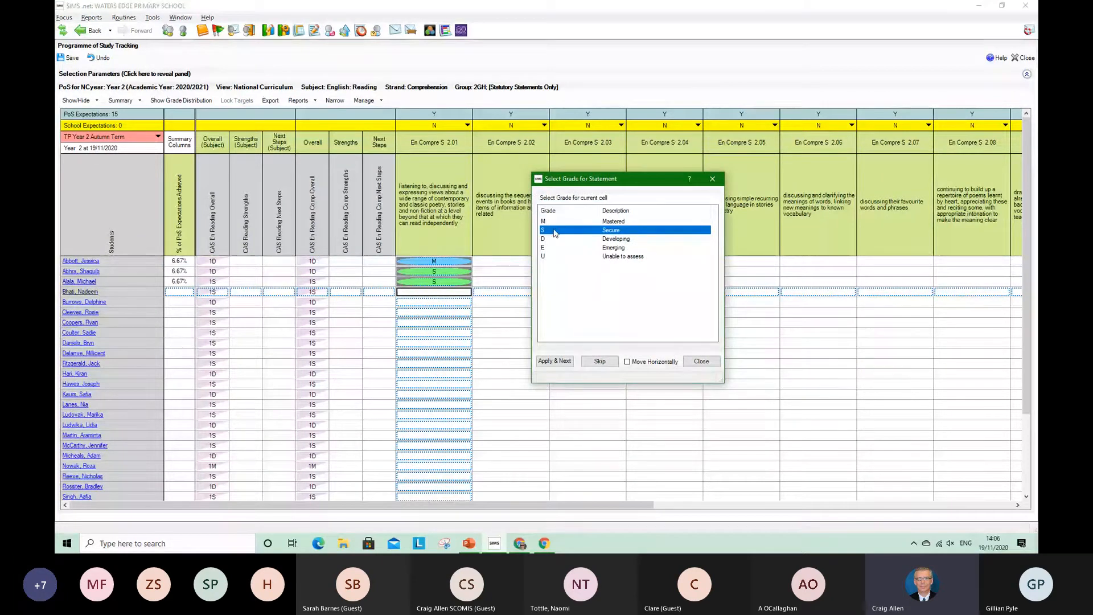
pyautogui.doubleClick(552, 230)
pyautogui.doubleClick(552, 238)
# Grade the sixth to tenth pupils for statement En Compre S 2.01 as S, D, S, D and S
pyautogui.click(554, 232)
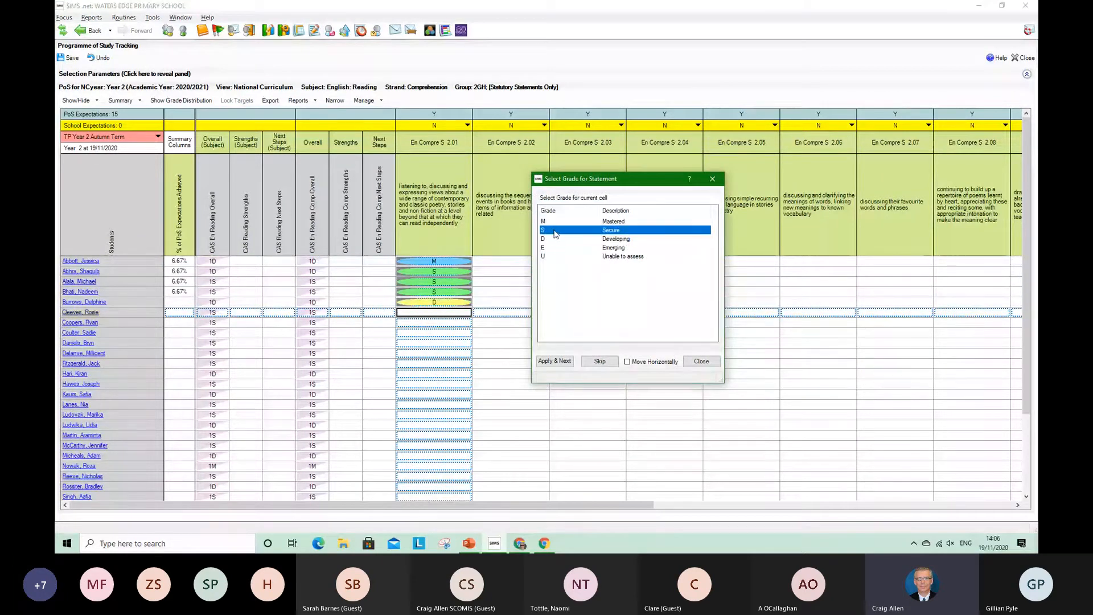
pyautogui.doubleClick(555, 231)
pyautogui.doubleClick(552, 239)
pyautogui.doubleClick(554, 231)
pyautogui.click(549, 241)
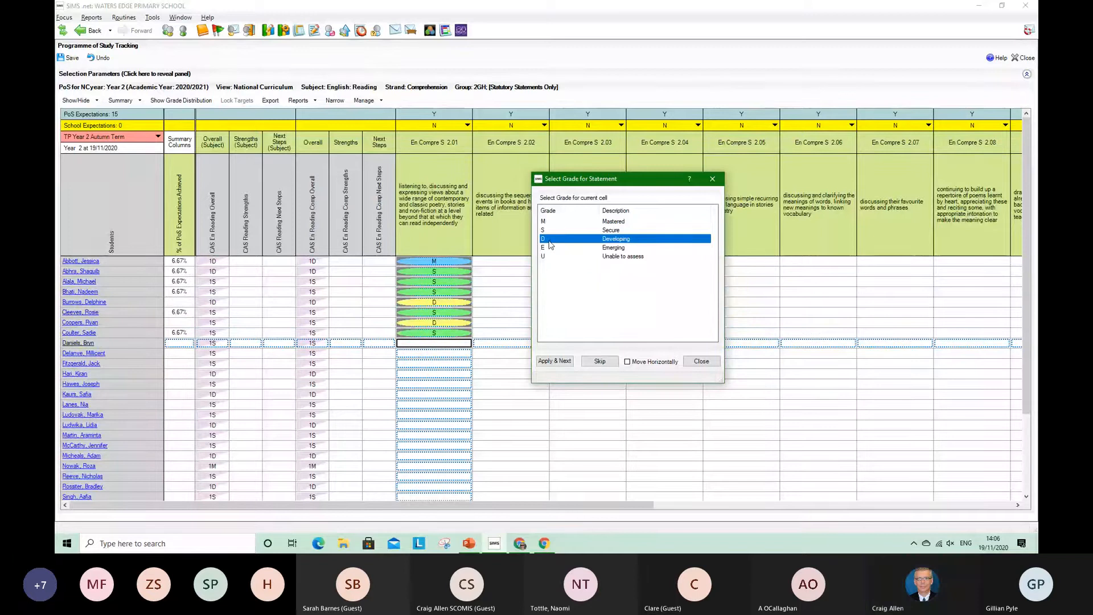
pyautogui.doubleClick(549, 241)
pyautogui.click(553, 230)
pyautogui.doubleClick(554, 230)
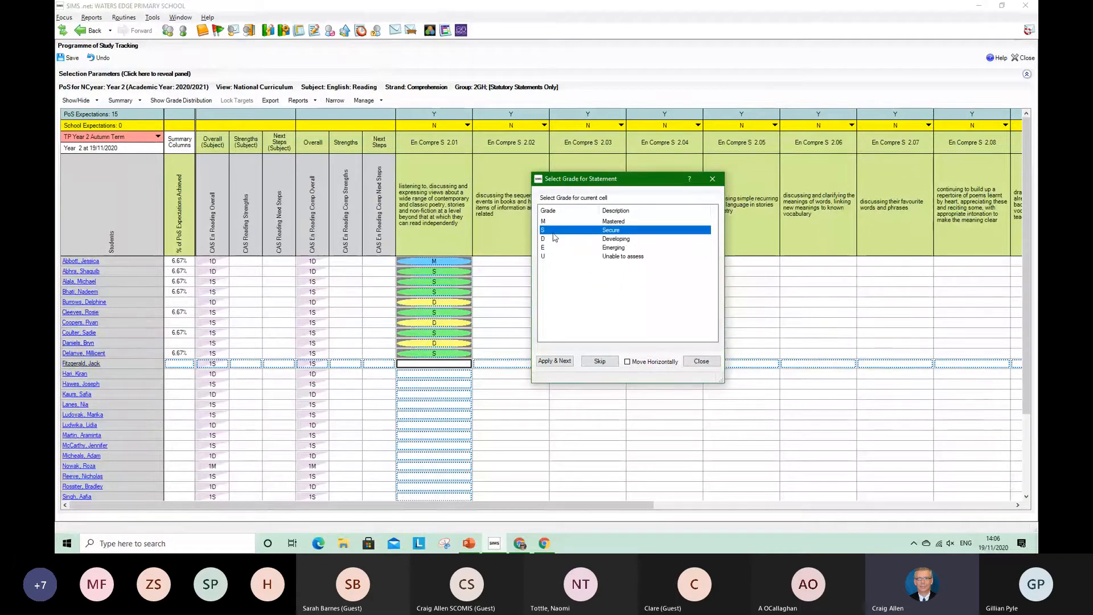
# Grade the eleventh to fourteenth pupils as S (Secure) for statement En Compre S 2.01
pyautogui.doubleClick(553, 234)
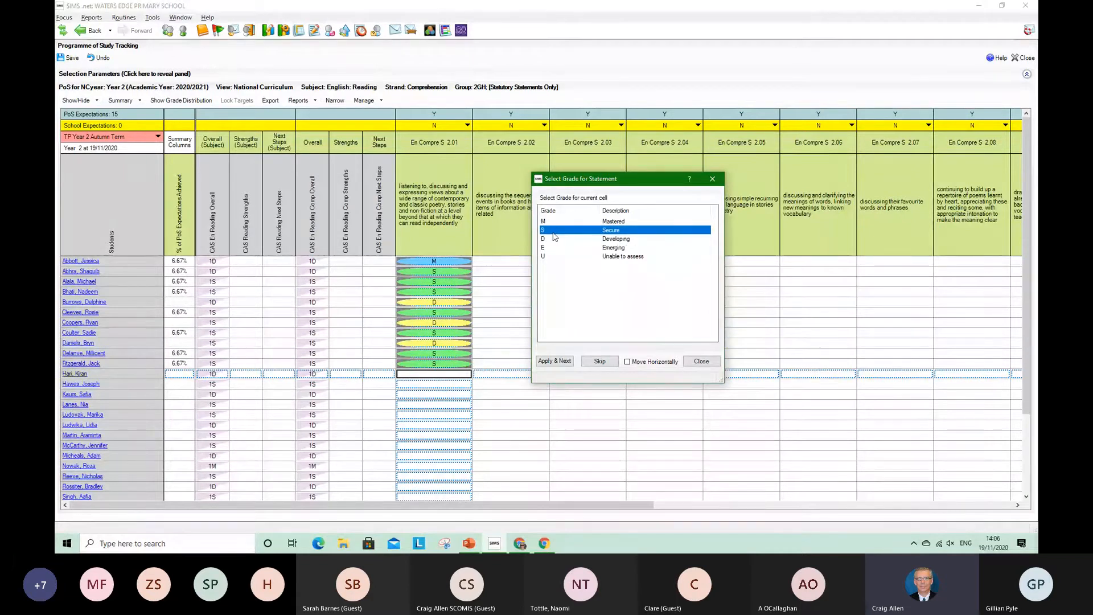
pyautogui.doubleClick(553, 234)
pyautogui.doubleClick(554, 230)
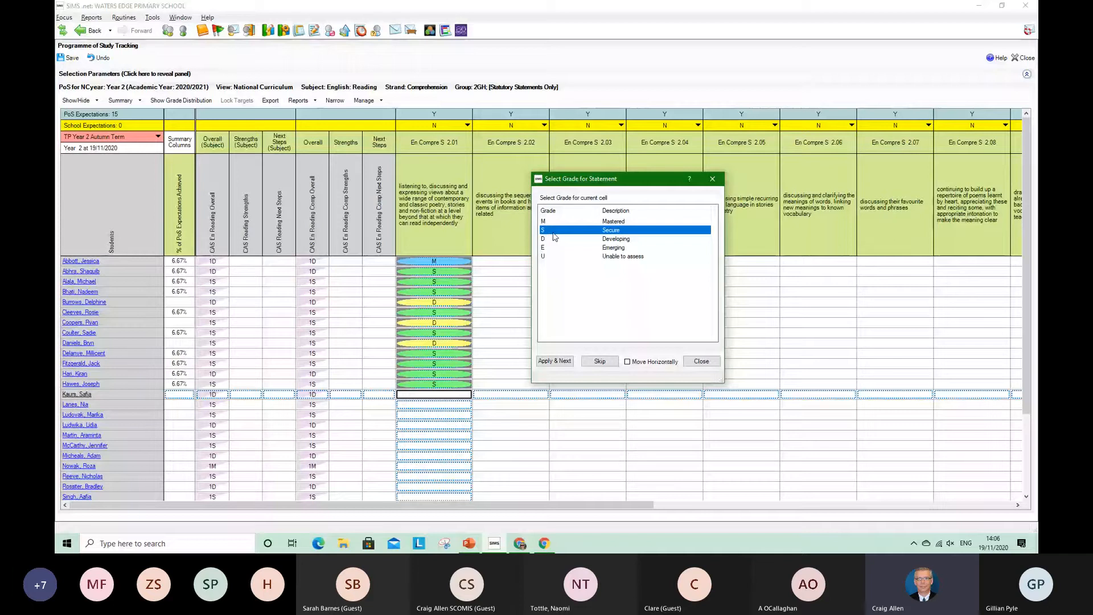
pyautogui.doubleClick(554, 233)
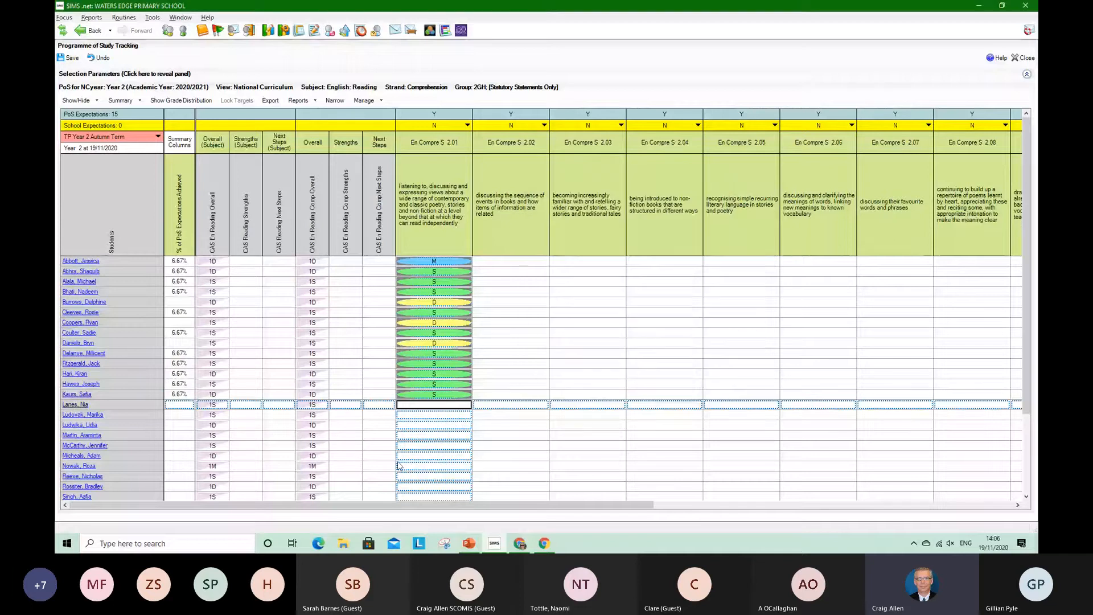
# Resume cell grading for En Compre S 2.01 at the fifteenth pupil, giving D to that pupil and S to the following four
pyautogui.rightClick(449, 408)
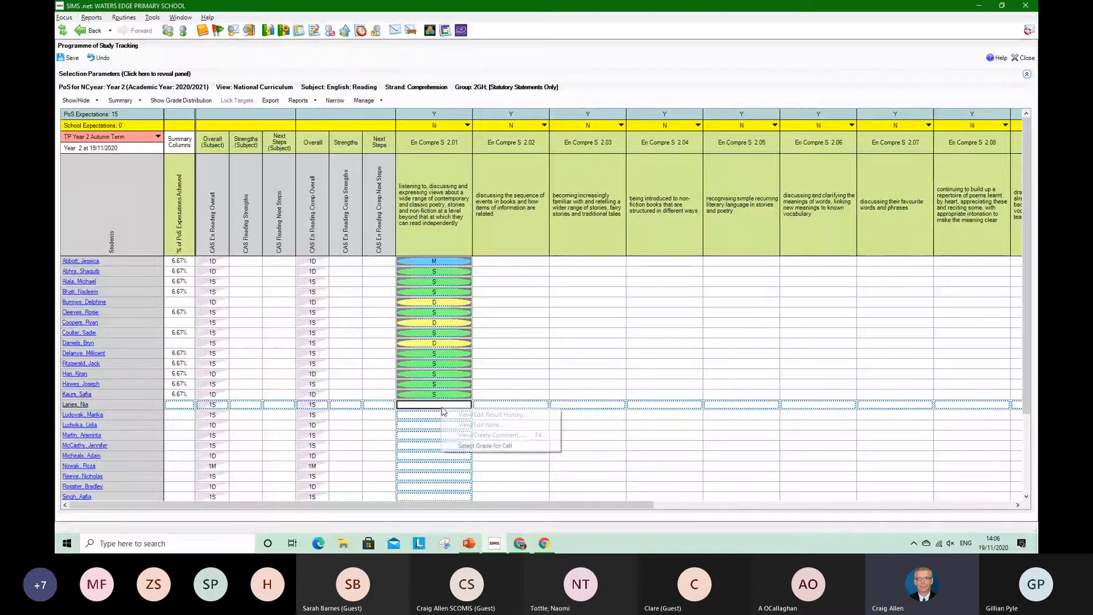
pyautogui.click(485, 445)
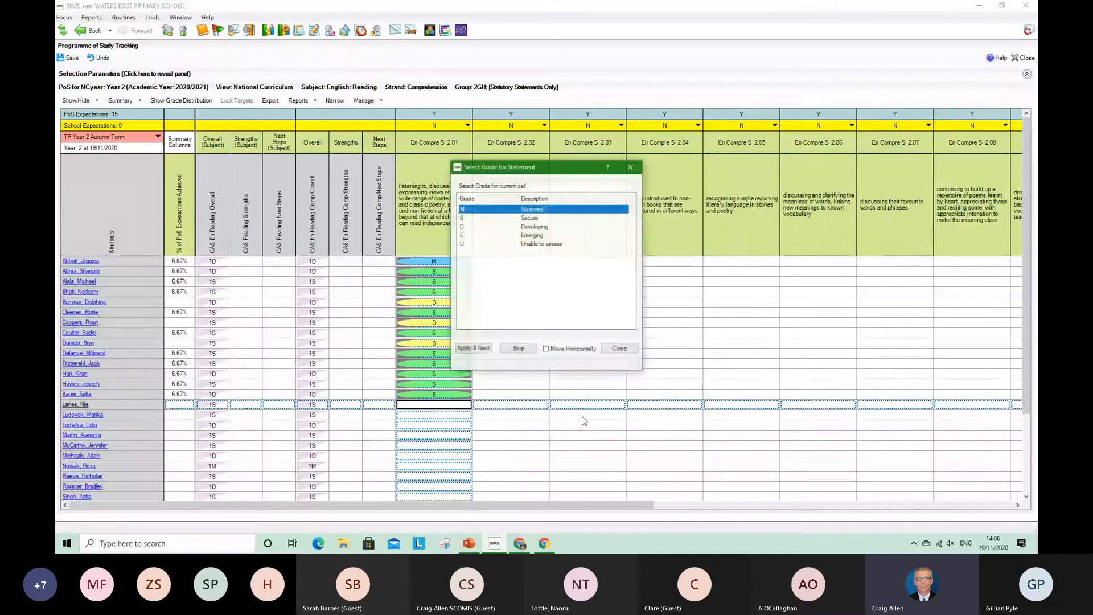
pyautogui.click(480, 226)
pyautogui.doubleClick(480, 227)
pyautogui.click(480, 218)
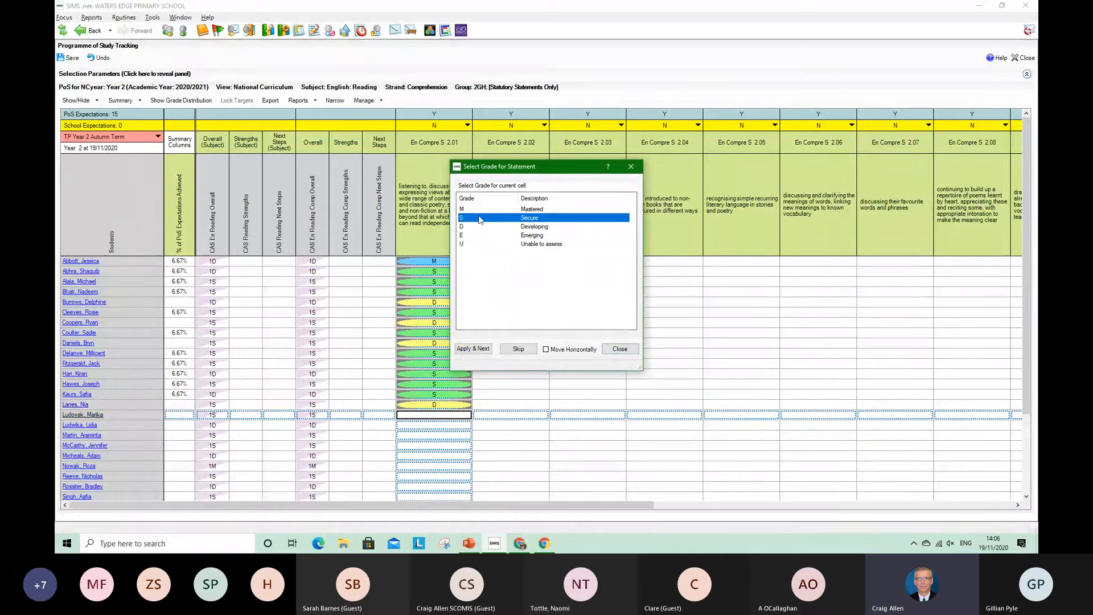
pyautogui.doubleClick(480, 219)
pyautogui.doubleClick(480, 219)
pyautogui.doubleClick(480, 218)
pyautogui.doubleClick(480, 218)
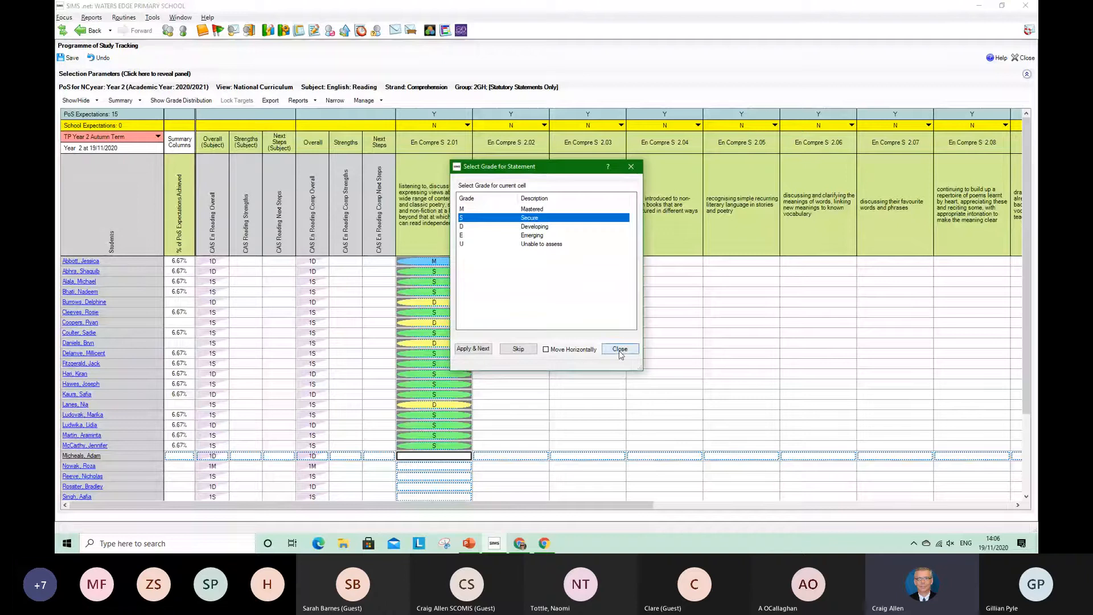
pyautogui.click(620, 349)
# Assign grade S (Secure) to the whole En Compre S 2.02 column
pyautogui.rightClick(501, 241)
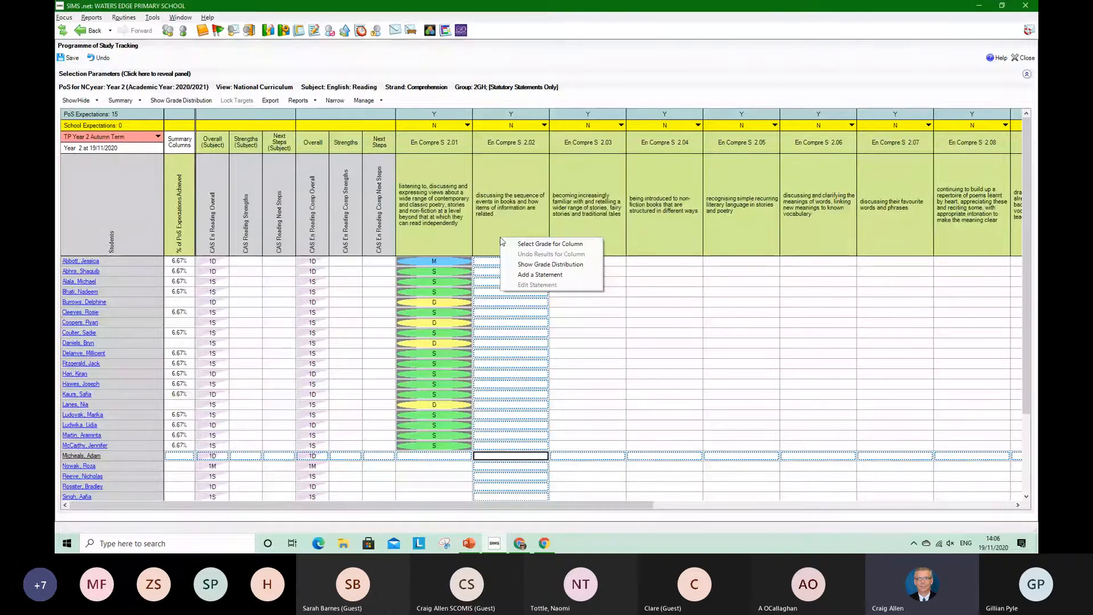
pyautogui.click(503, 243)
pyautogui.click(477, 219)
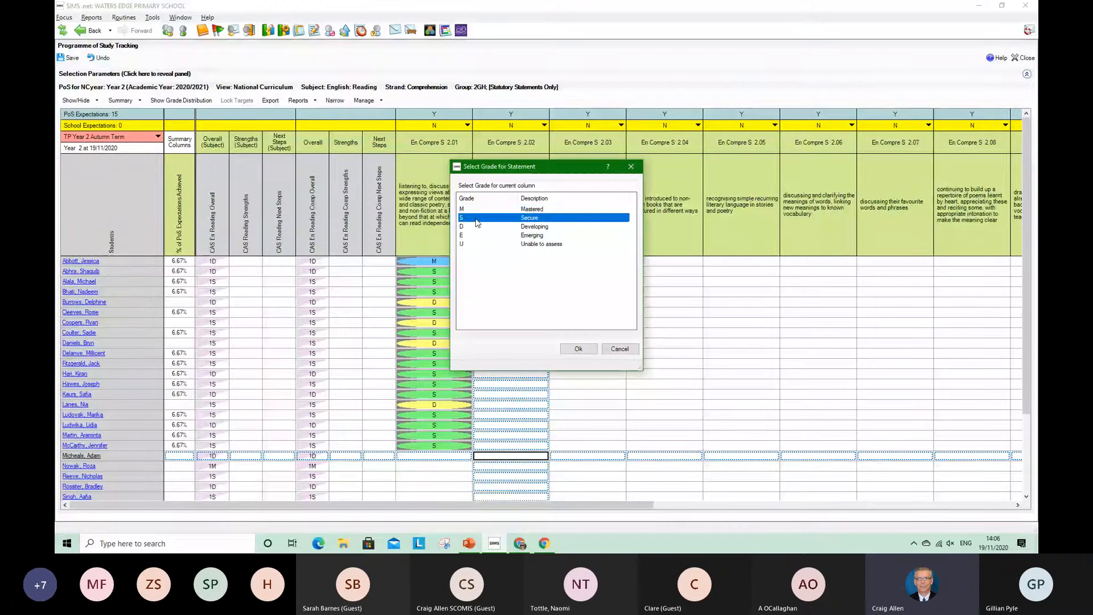
pyautogui.click(578, 349)
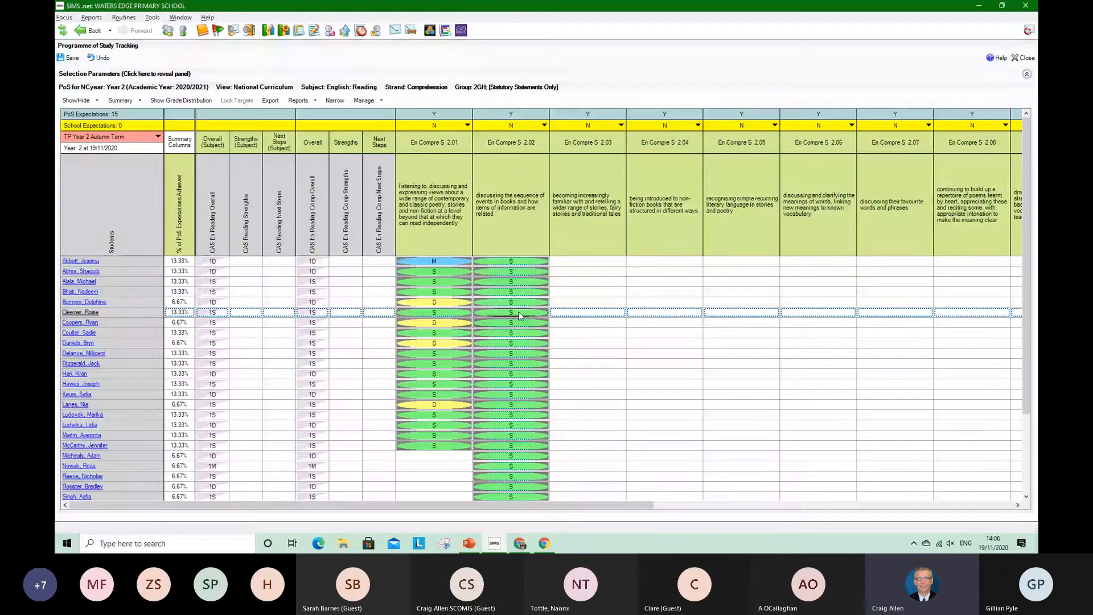
# In En Compre S 2.02, change the sixth pupil to D, the fourteenth to E and the first to M, and save the grades
pyautogui.write('D')
pyautogui.write('E')
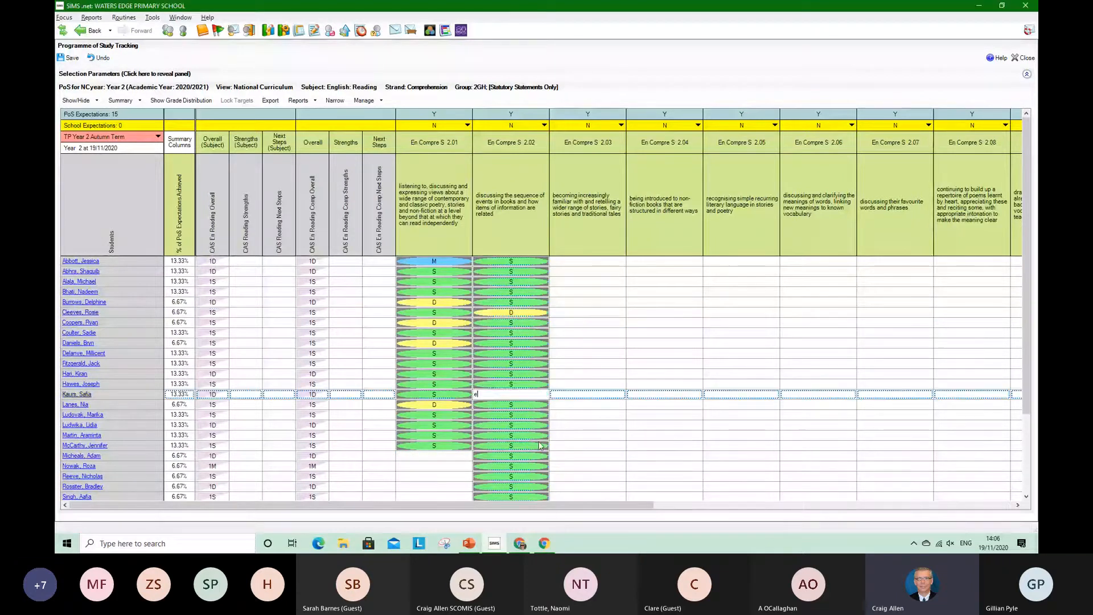
pyautogui.click(525, 261)
pyautogui.write('m')
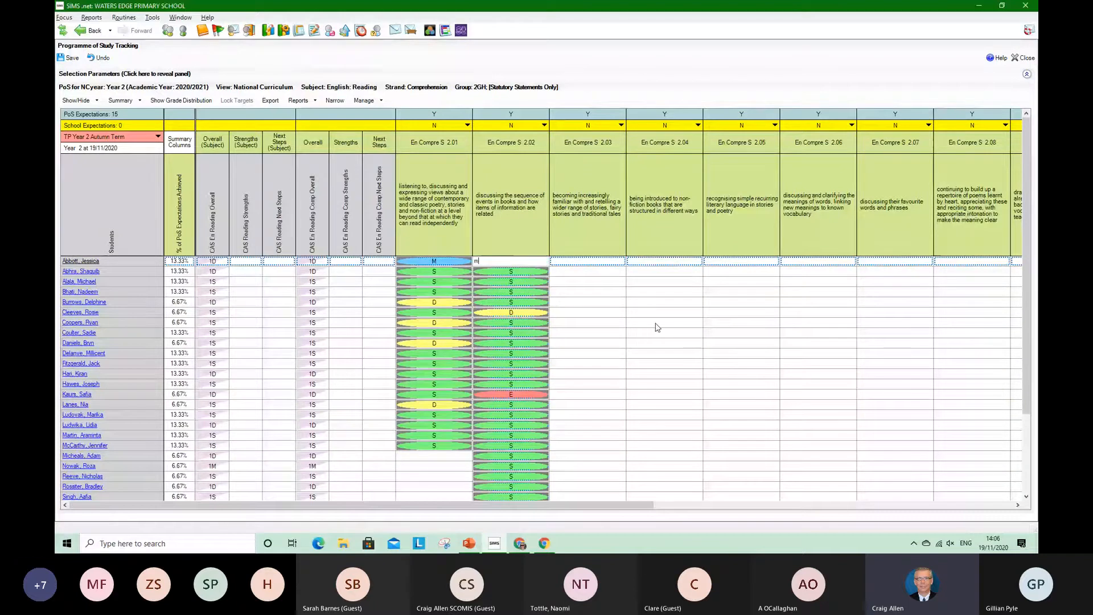
pyautogui.click(656, 322)
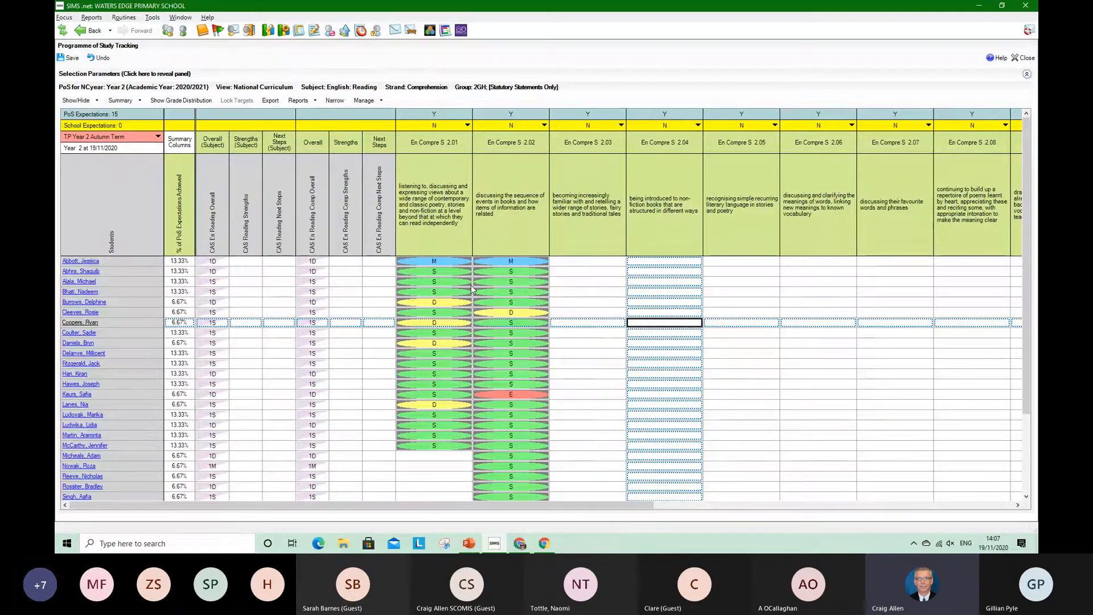
pyautogui.click(67, 58)
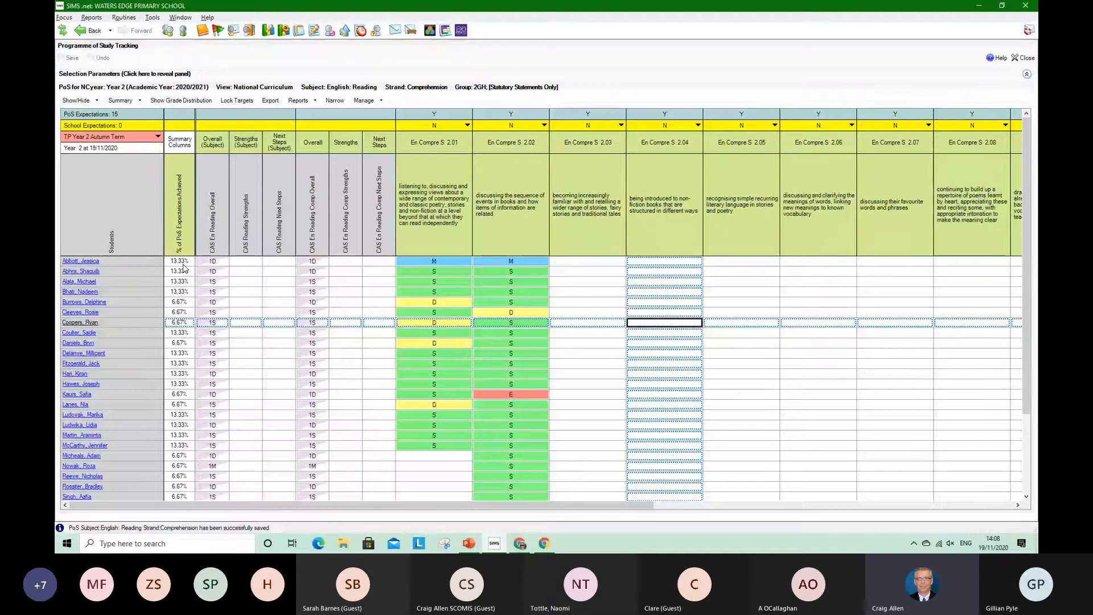
# Grade the first pupil M for statements En Compre S 2.03 and 2.04, and save the changes
pyautogui.click(570, 261)
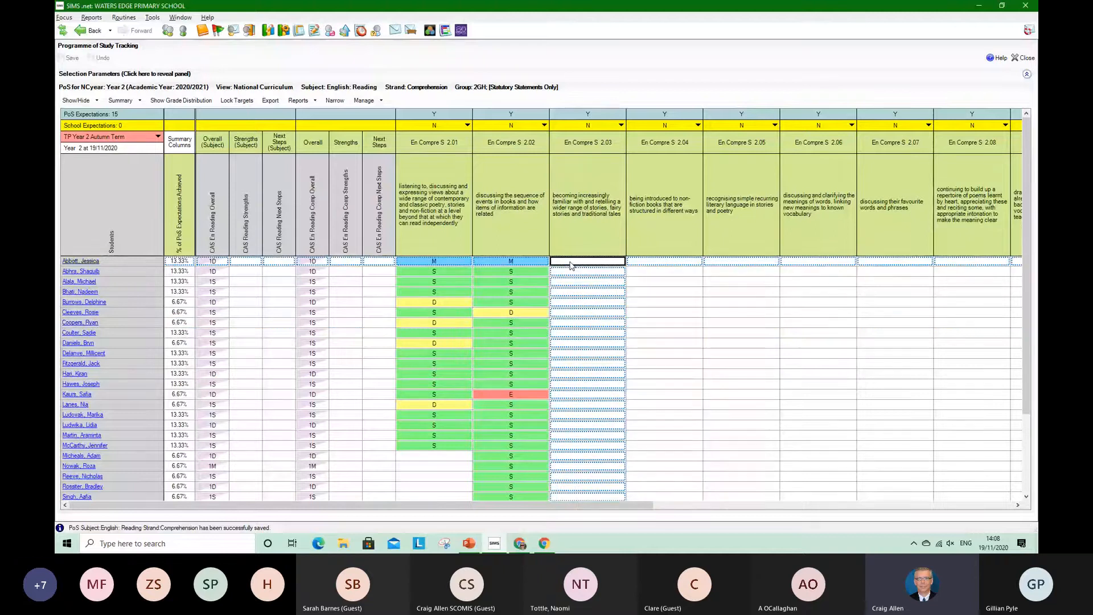
pyautogui.write('m')
pyautogui.press('Tab')
pyautogui.write('m')
pyautogui.click(716, 303)
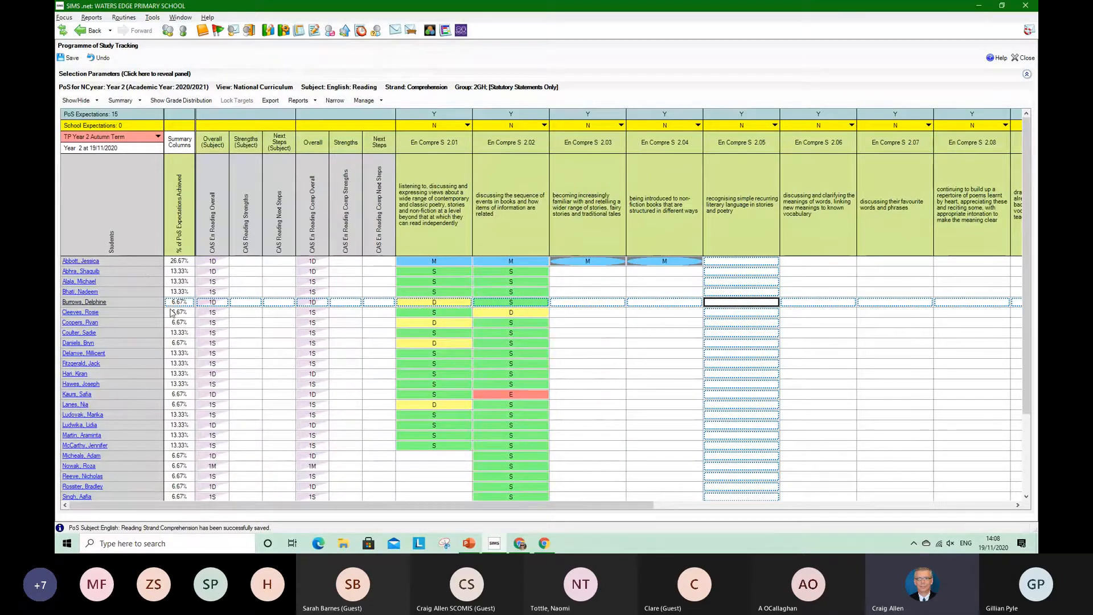
pyautogui.click(69, 58)
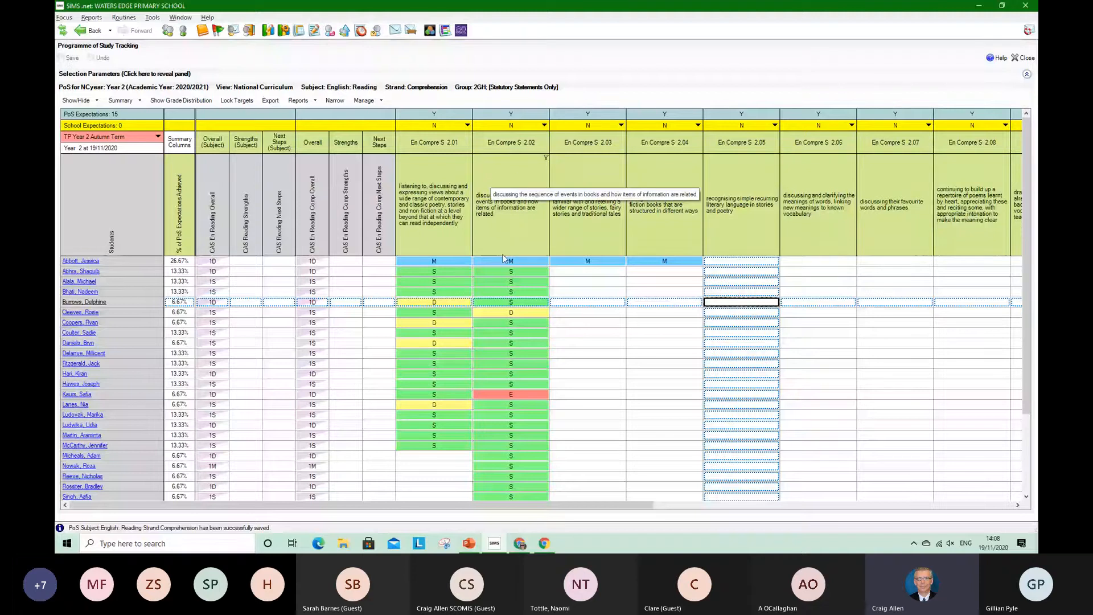
# Filter the En Compre S 2.02 column to show only pupils graded D or E
pyautogui.click(546, 161)
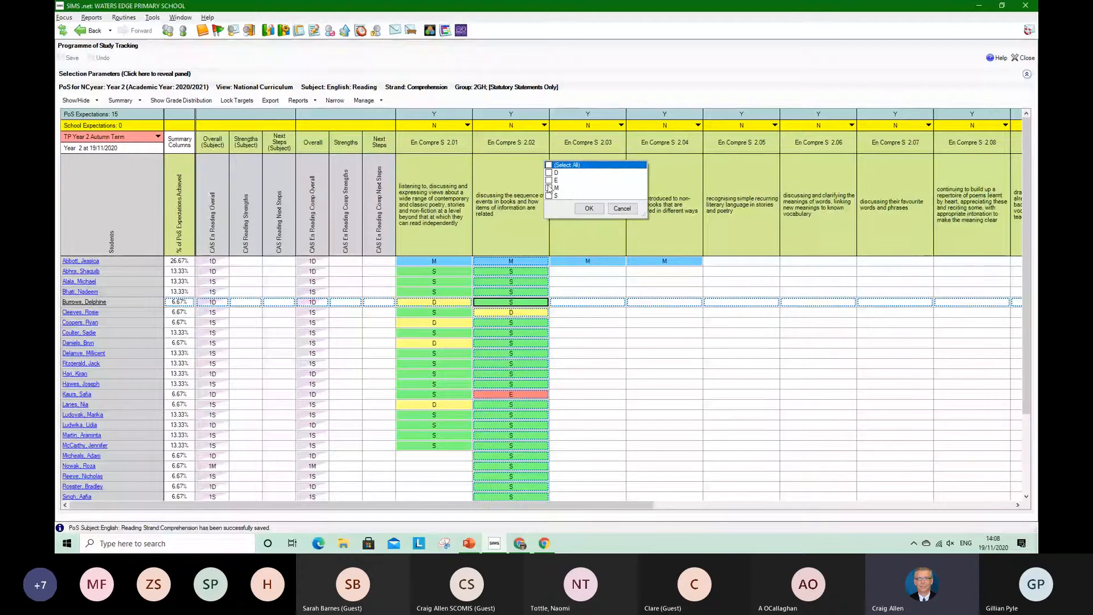
pyautogui.click(548, 172)
pyautogui.click(549, 180)
pyautogui.click(593, 209)
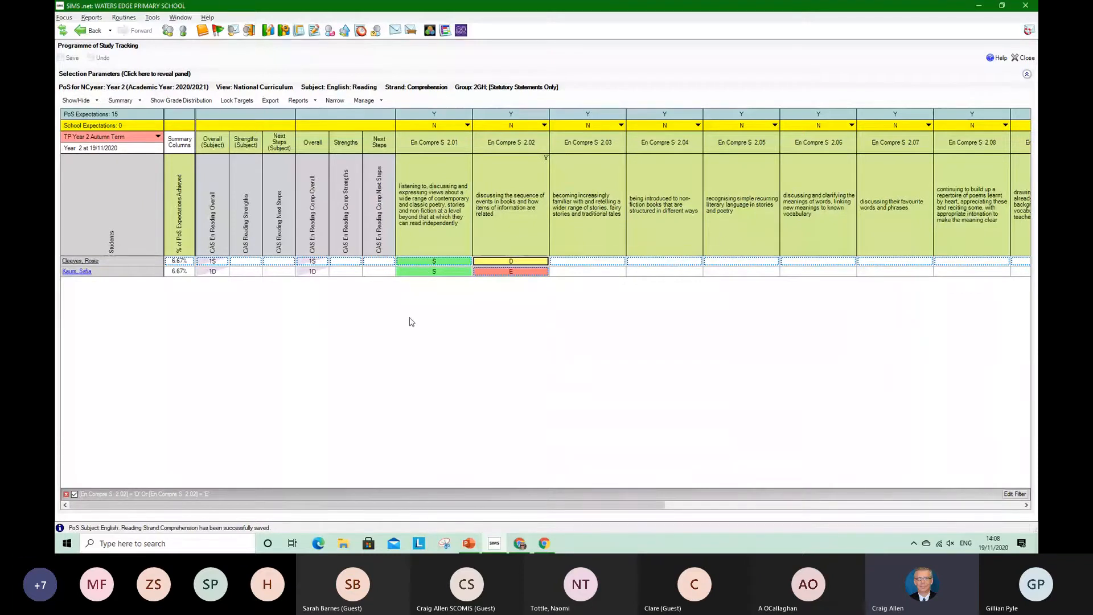
# Clear the grade filter on En Compre S 2.02 and narrow the statement columns so all fifteen fit in the grid
pyautogui.click(65, 494)
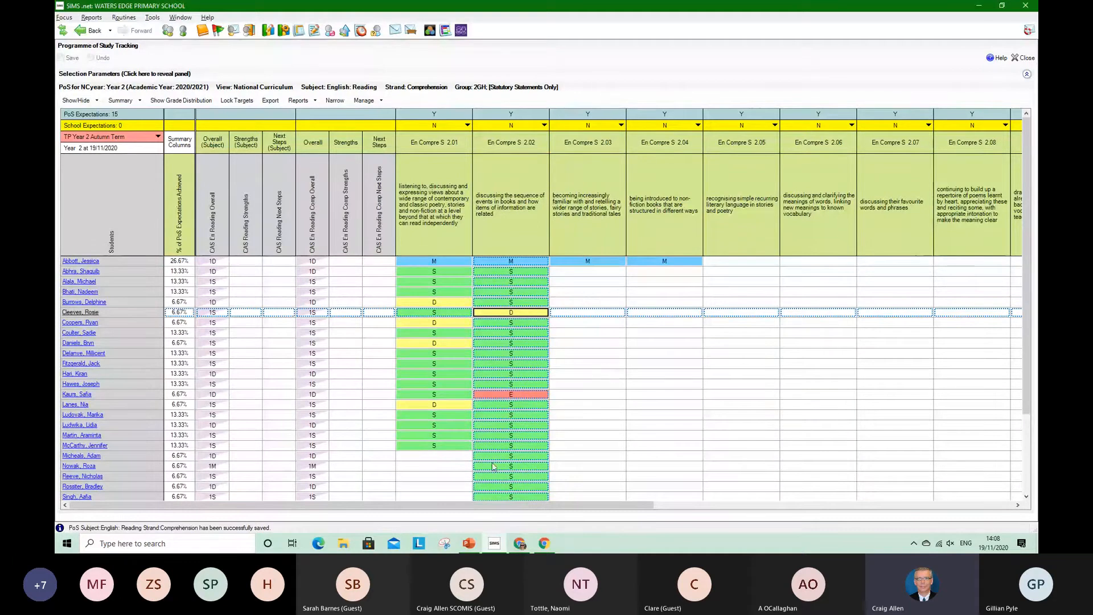
pyautogui.moveTo(506, 511); pyautogui.dragTo(454, 497)
pyautogui.click(334, 100)
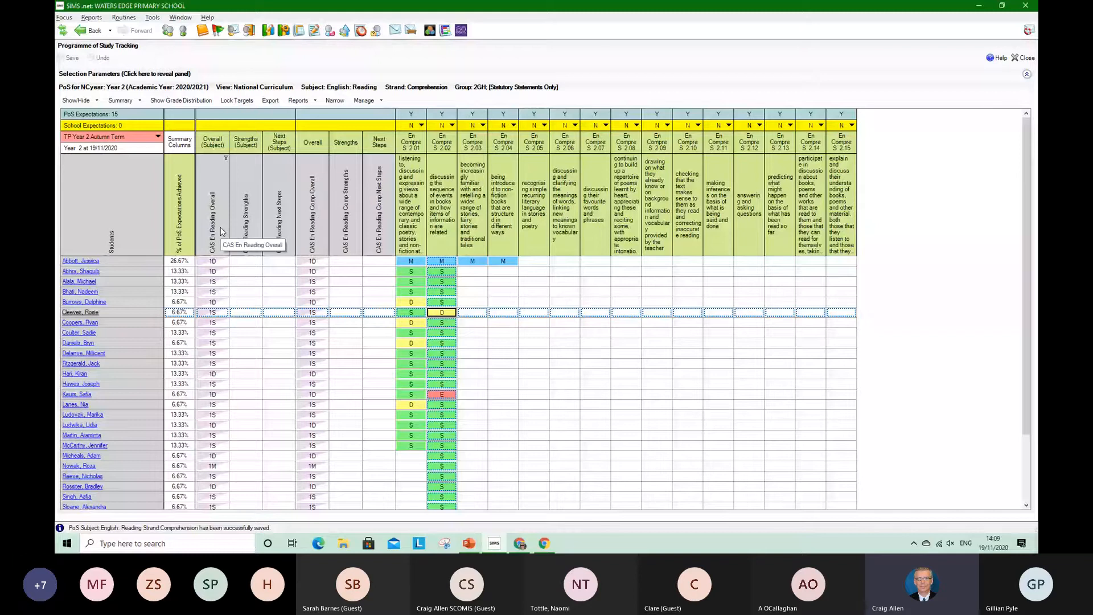
# Set the first pupil's CAS En Reading Overall grade to 2M
pyautogui.rightClick(221, 263)
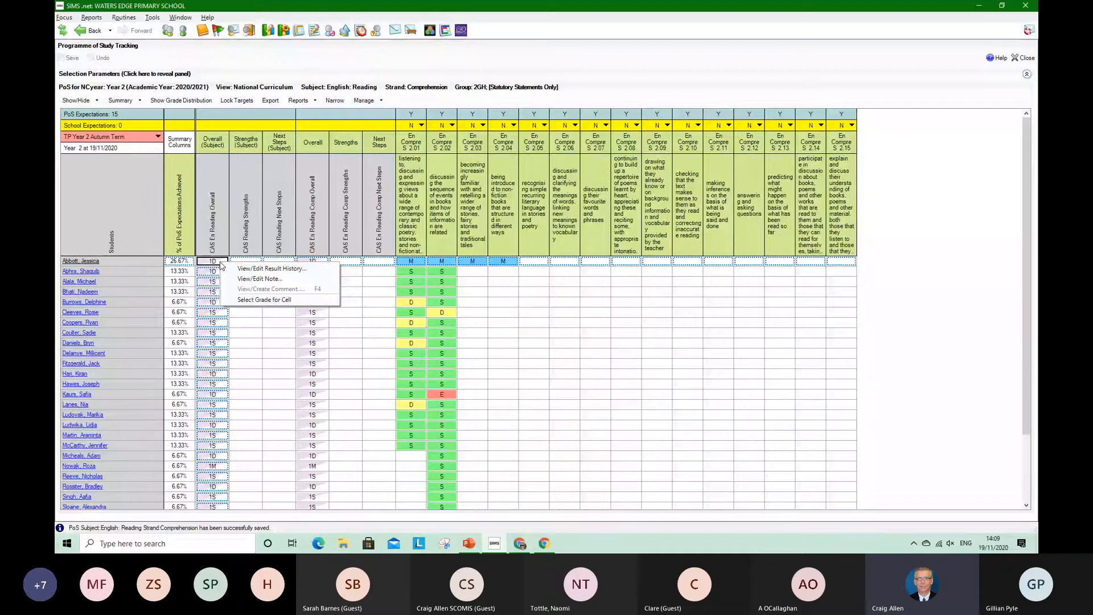
pyautogui.click(260, 353)
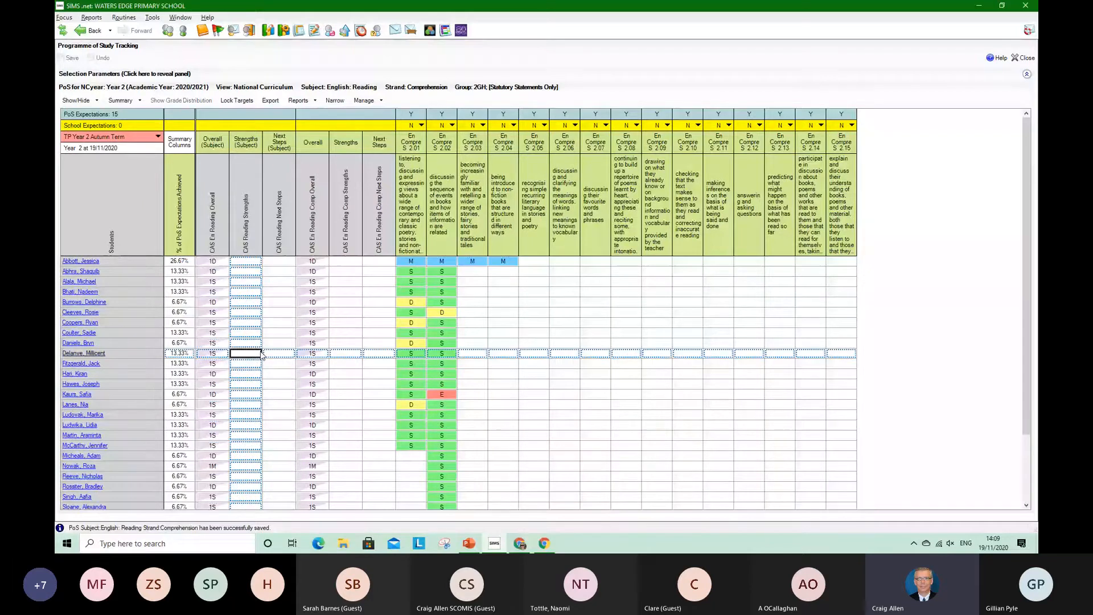
pyautogui.click(213, 261)
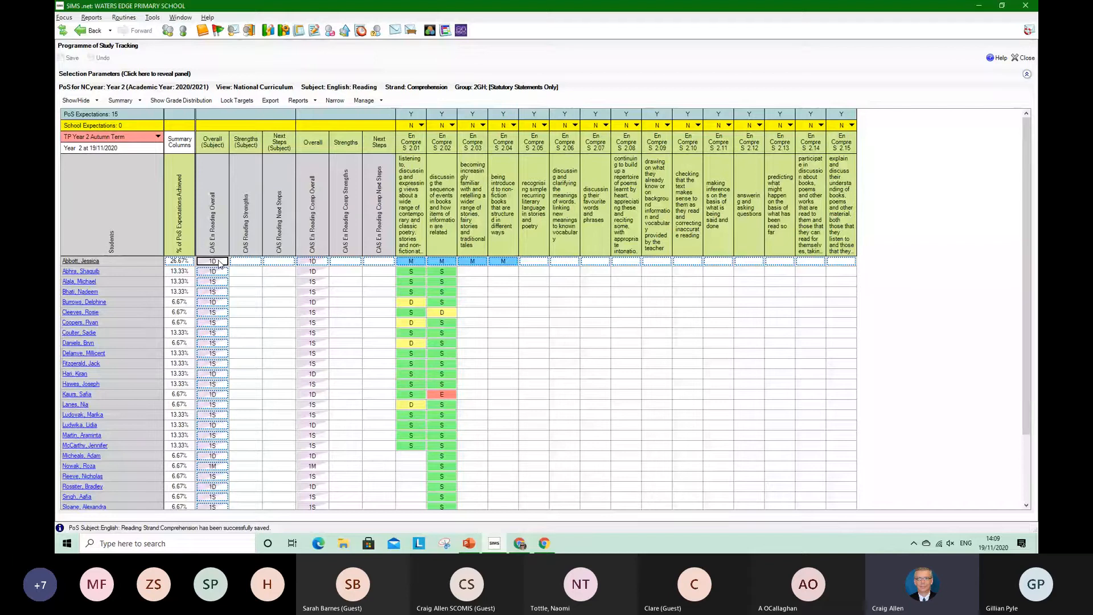
pyautogui.write('2m')
pyautogui.press('Return')
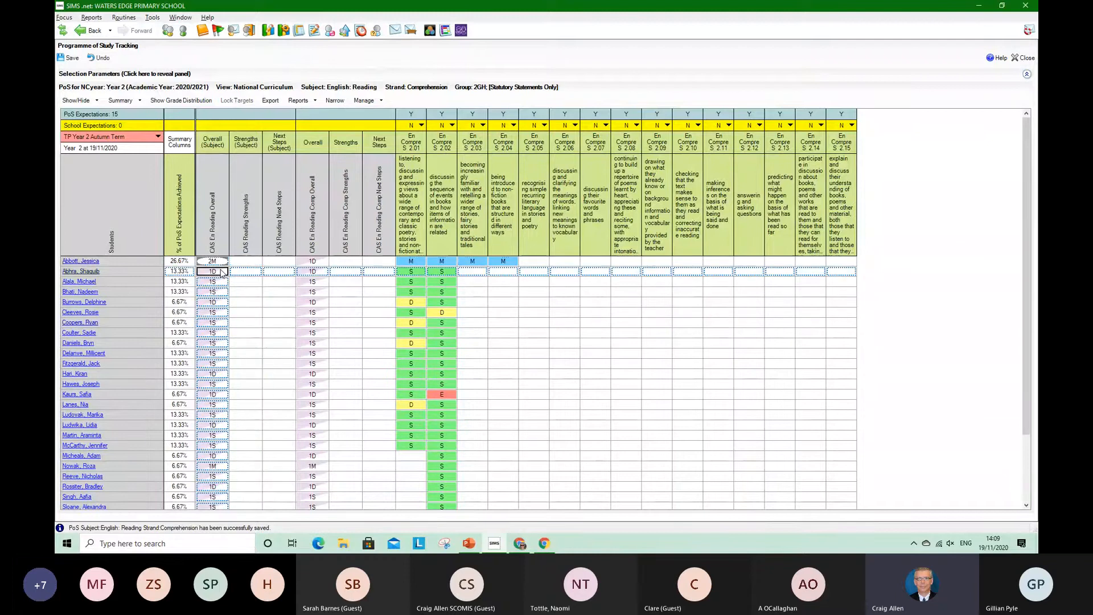
# Using the grade selection list for CAS En Reading Overall, grade the second pupil 2E and the third pupil 2D
pyautogui.rightClick(222, 272)
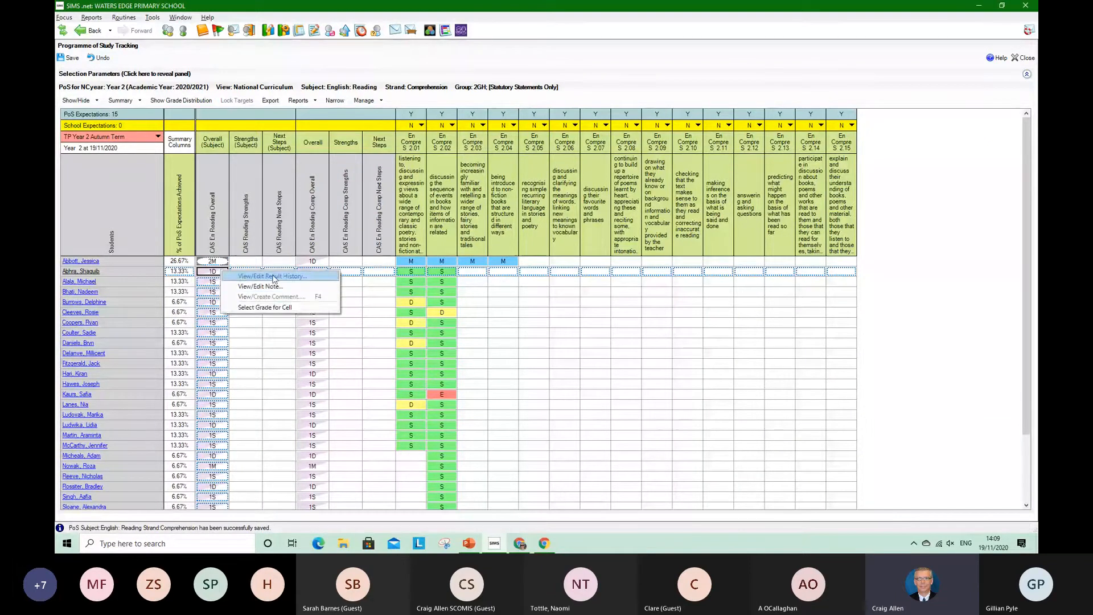
pyautogui.click(267, 307)
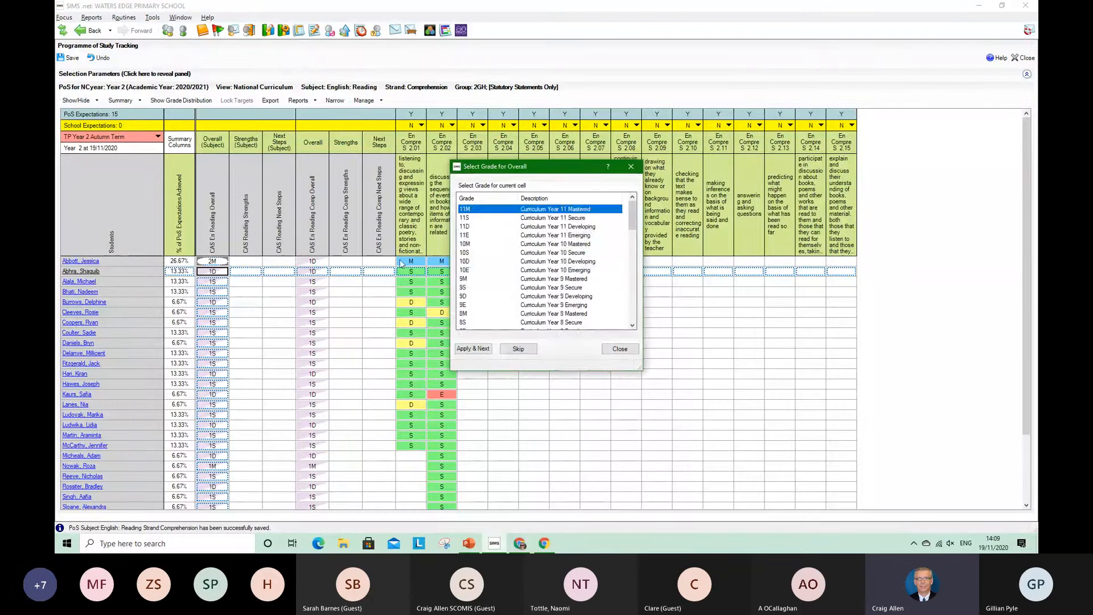
pyautogui.scroll(-5, 503, 279)
pyautogui.scroll(-1, 504, 281)
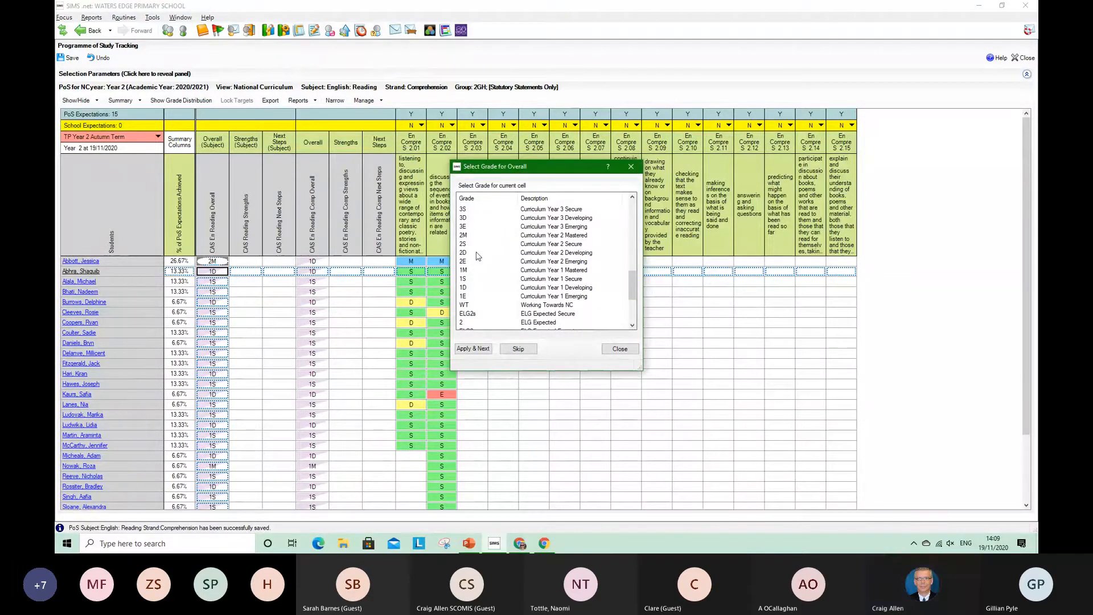
pyautogui.click(468, 261)
pyautogui.doubleClick(467, 261)
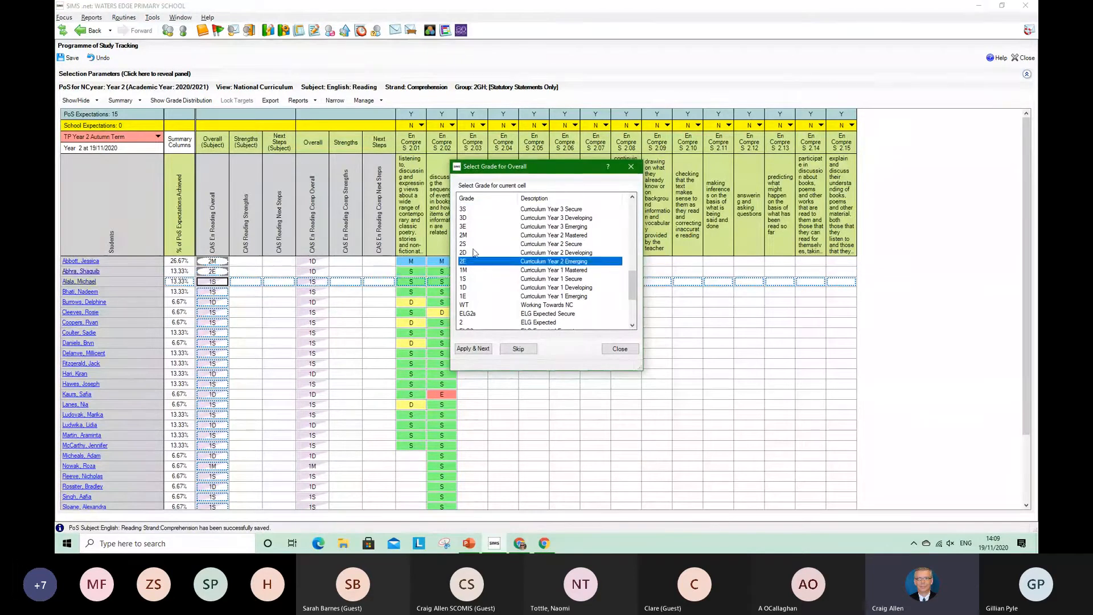
pyautogui.doubleClick(471, 252)
# Give the fourth to tenth pupils overall reading grades 2S, 2D, 2E, 2D, 2S, 2S and 2S, and save the marksheet
pyautogui.click(473, 243)
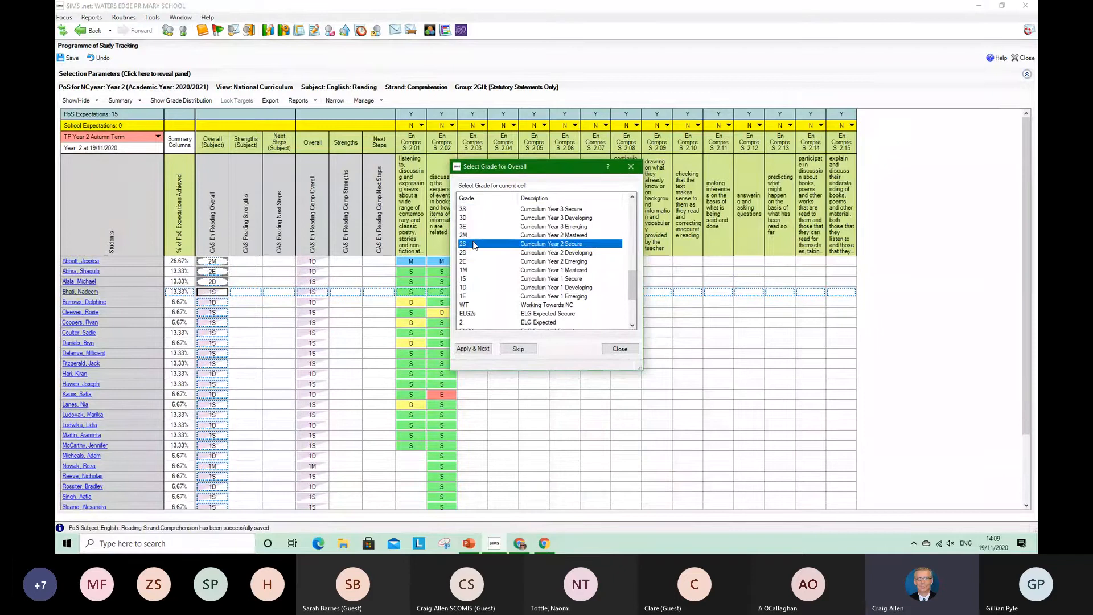
pyautogui.doubleClick(472, 244)
pyautogui.doubleClick(471, 252)
pyautogui.doubleClick(471, 261)
pyautogui.doubleClick(472, 252)
pyautogui.doubleClick(473, 244)
pyautogui.doubleClick(473, 244)
pyautogui.doubleClick(473, 243)
pyautogui.click(632, 168)
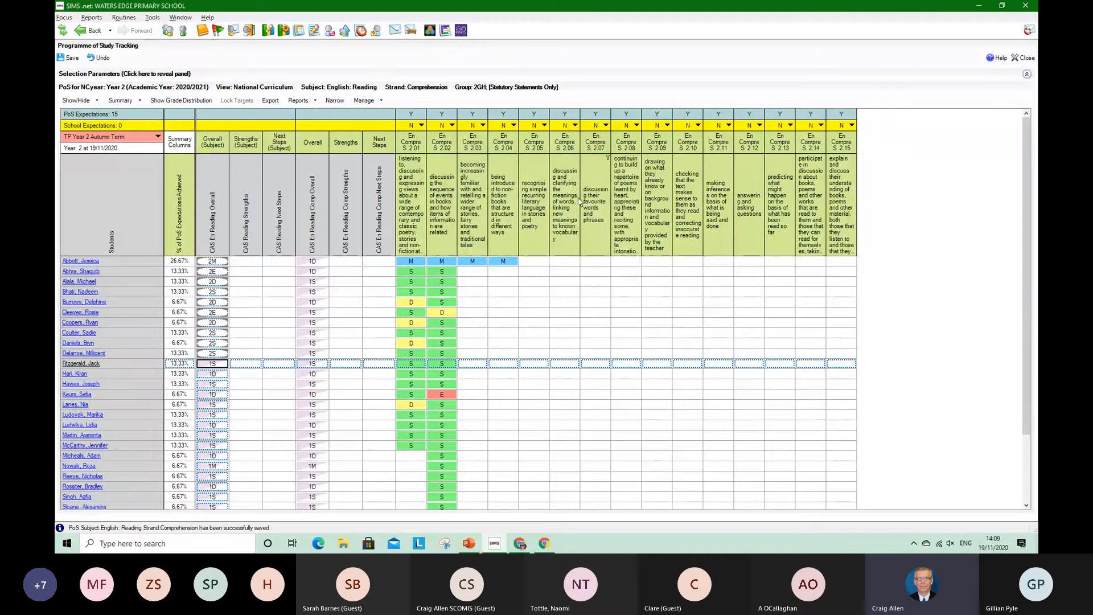
pyautogui.click(72, 59)
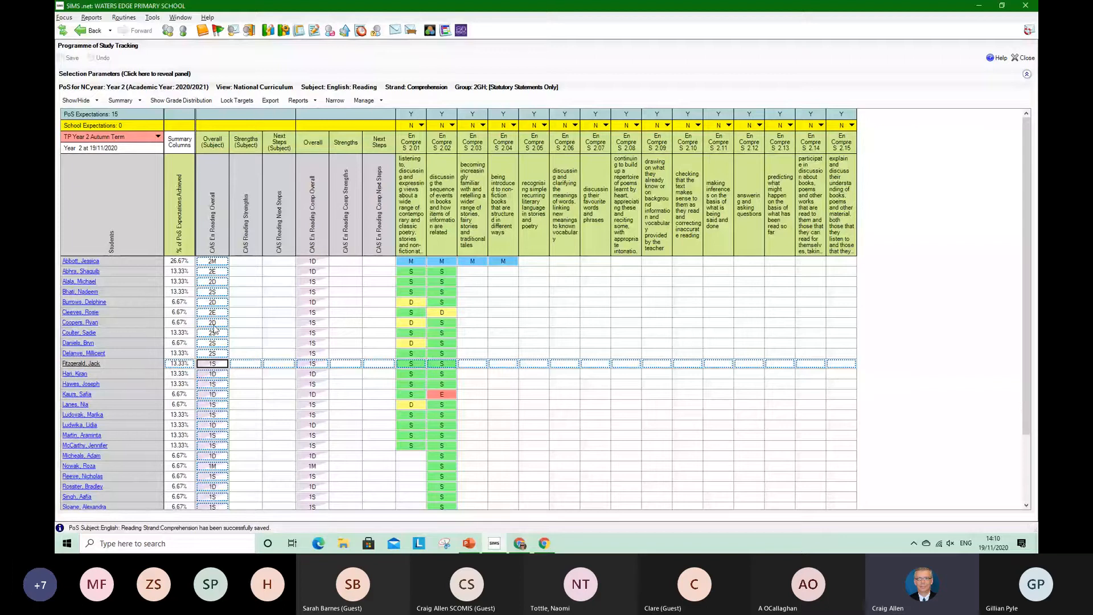
pyautogui.click(315, 104)
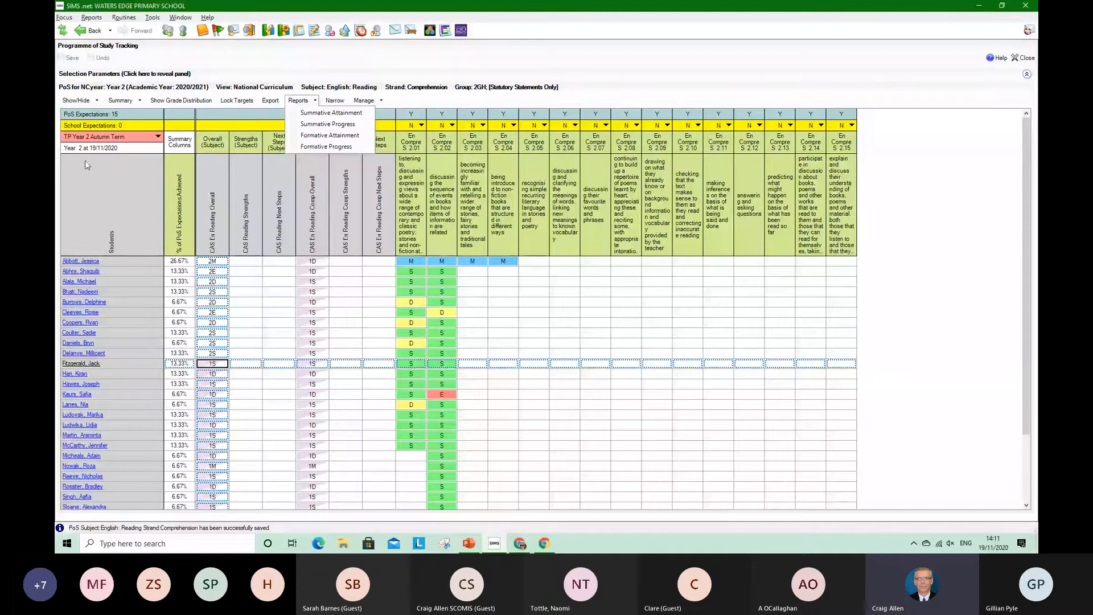
pyautogui.click(120, 167)
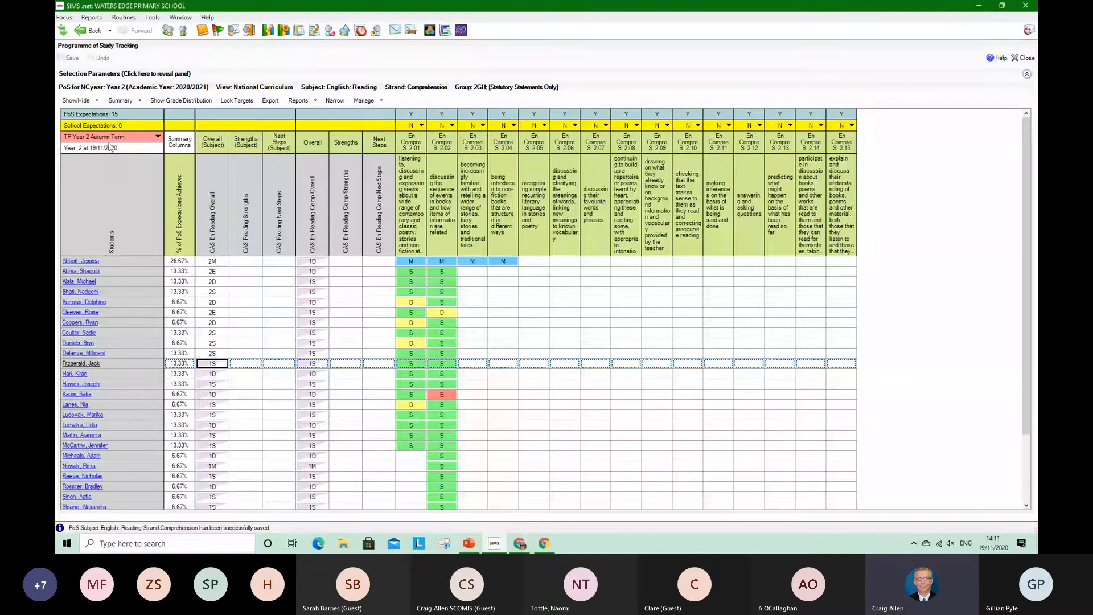
# Add the Pupil Premium Indicator as an additional student column in the tracking grid
pyautogui.click(95, 101)
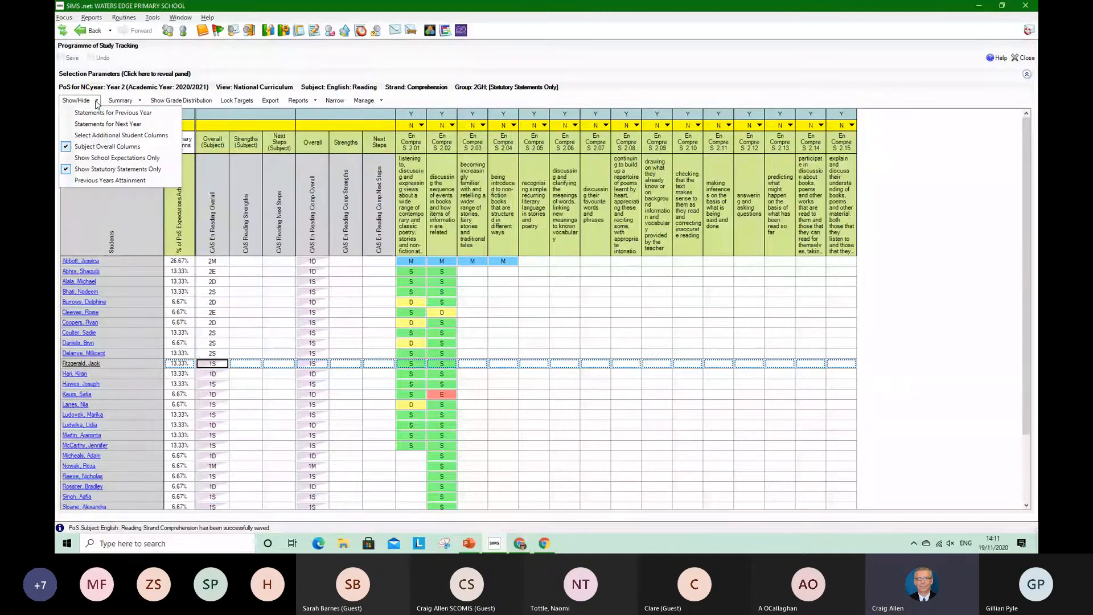
pyautogui.click(131, 135)
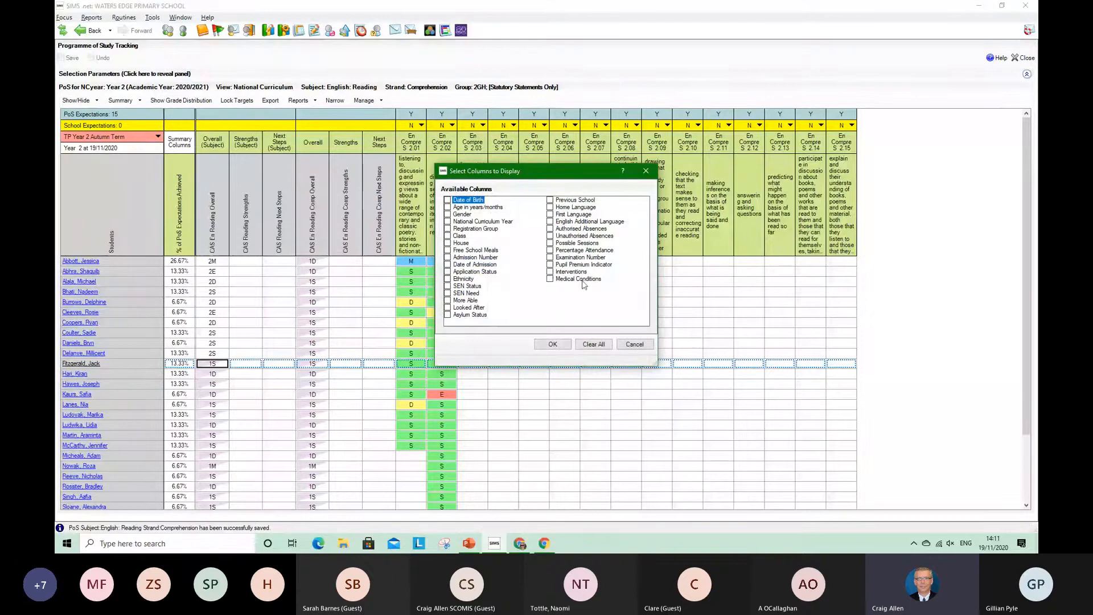
pyautogui.click(549, 264)
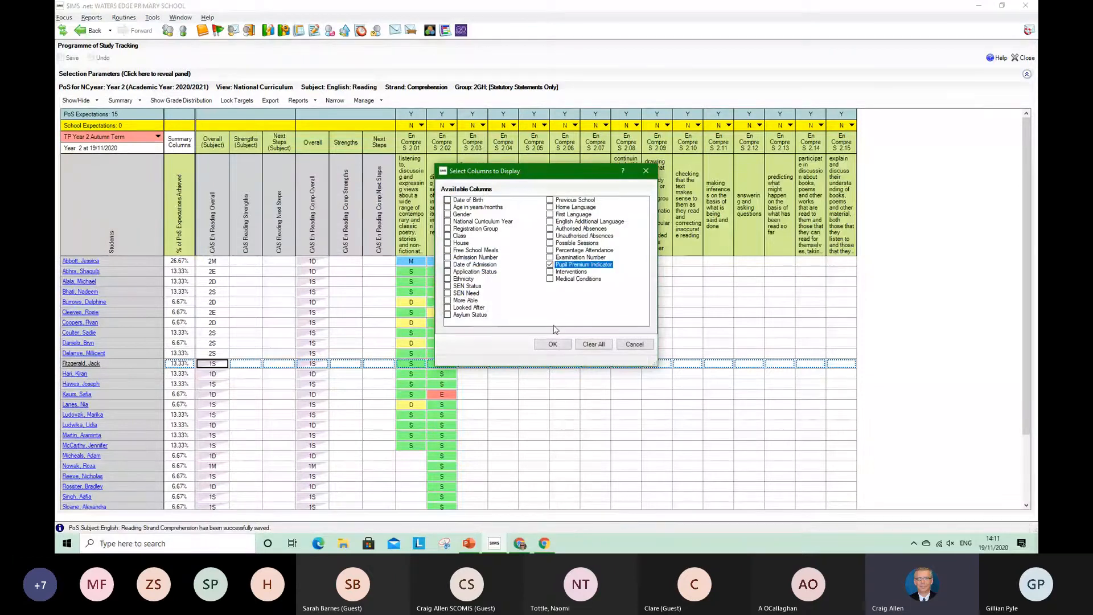
pyautogui.click(552, 344)
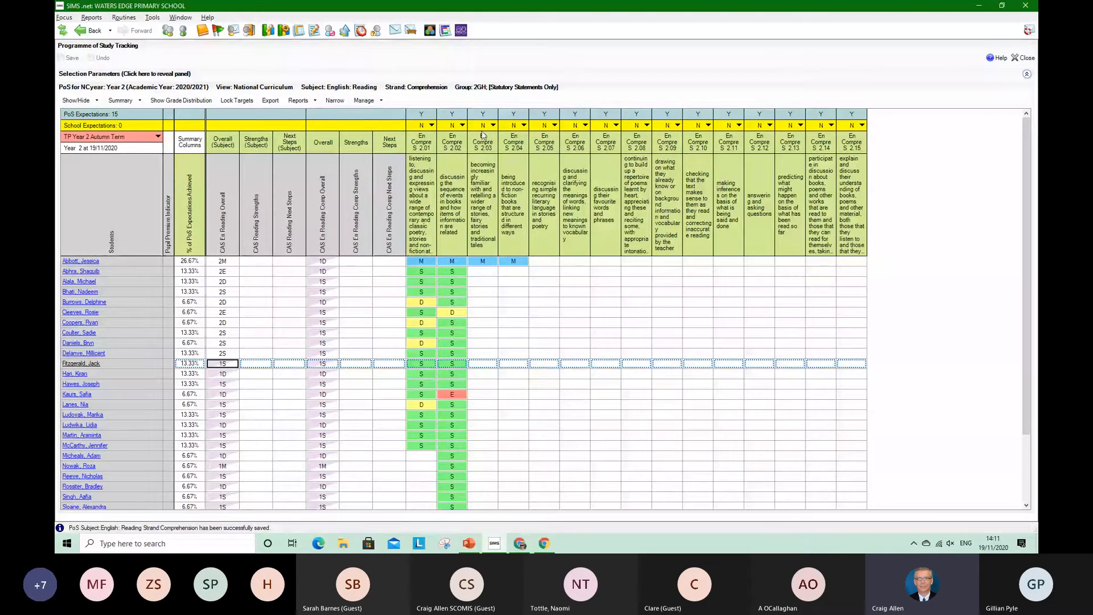
# Set the school expectation to Y for statements En Compre S 2.01 through 2.05 and save the changes
pyautogui.click(432, 126)
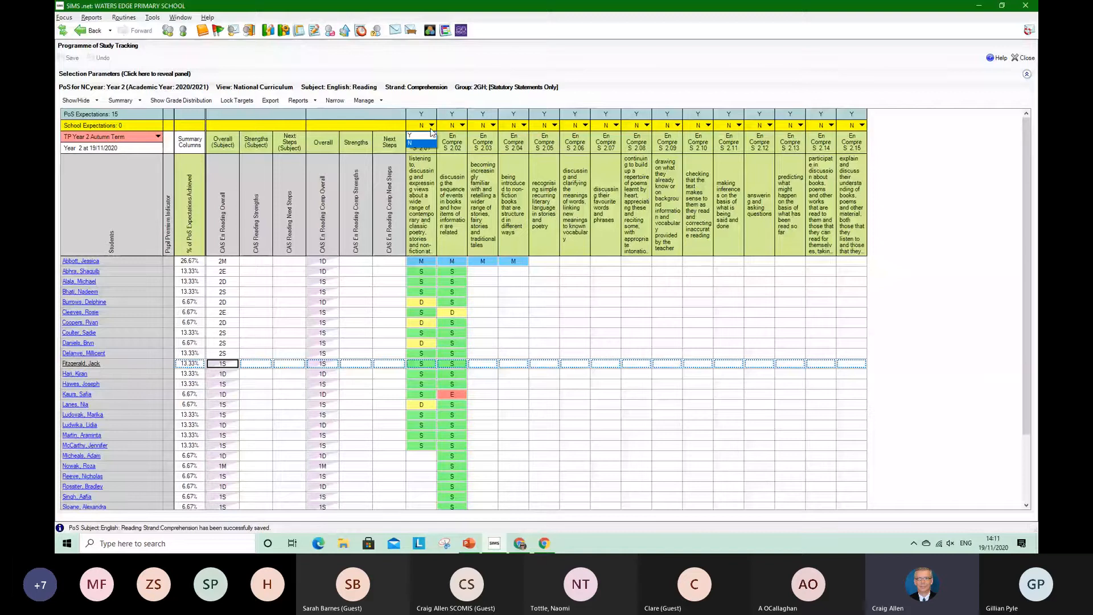
pyautogui.click(430, 142)
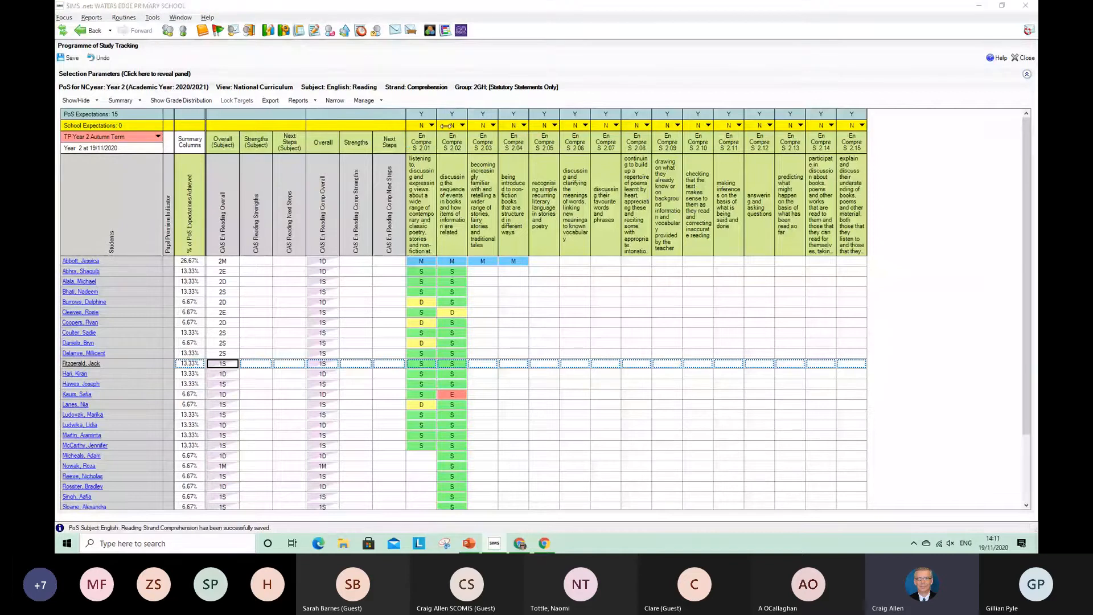
pyautogui.click(461, 125)
pyautogui.click(462, 141)
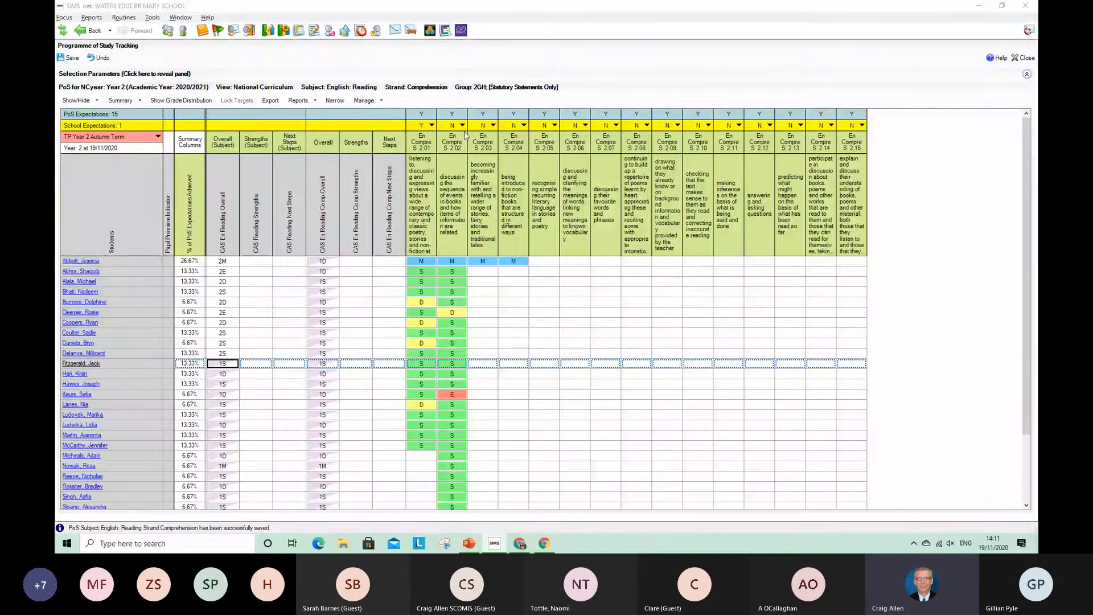
pyautogui.click(494, 134)
pyautogui.click(523, 125)
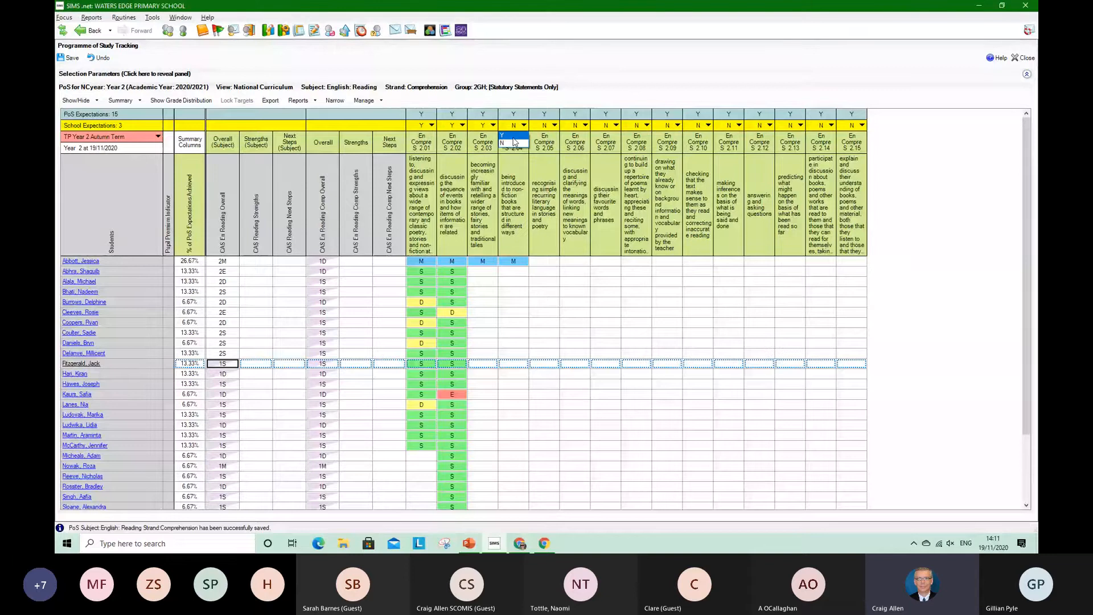
pyautogui.click(513, 137)
pyautogui.click(554, 125)
pyautogui.click(543, 136)
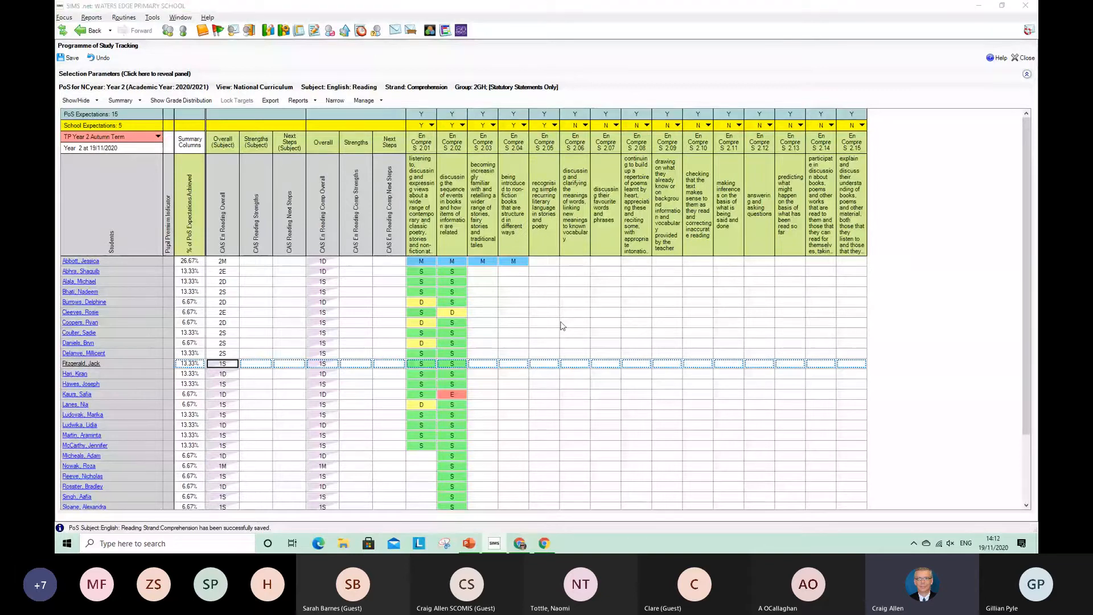
pyautogui.click(70, 57)
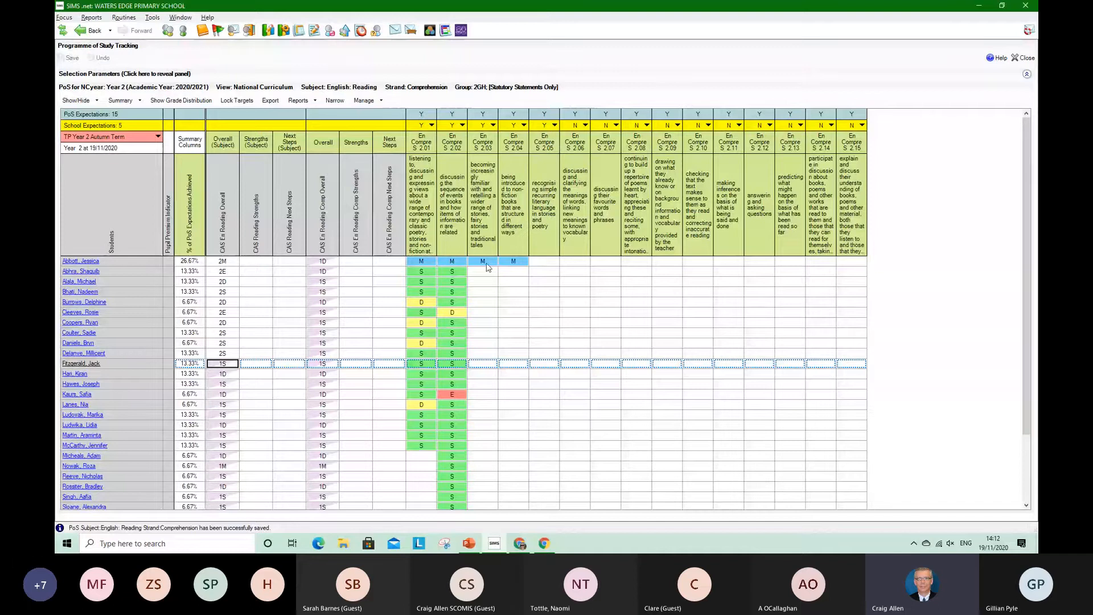
# Limit the grid to school expectation statements only
pyautogui.click(139, 101)
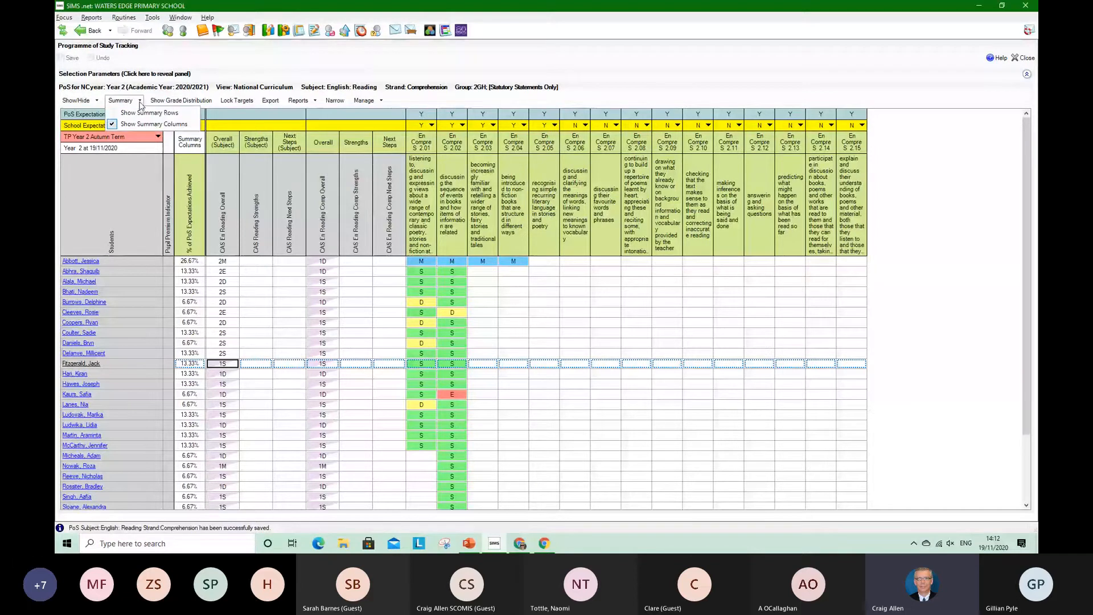
pyautogui.click(96, 101)
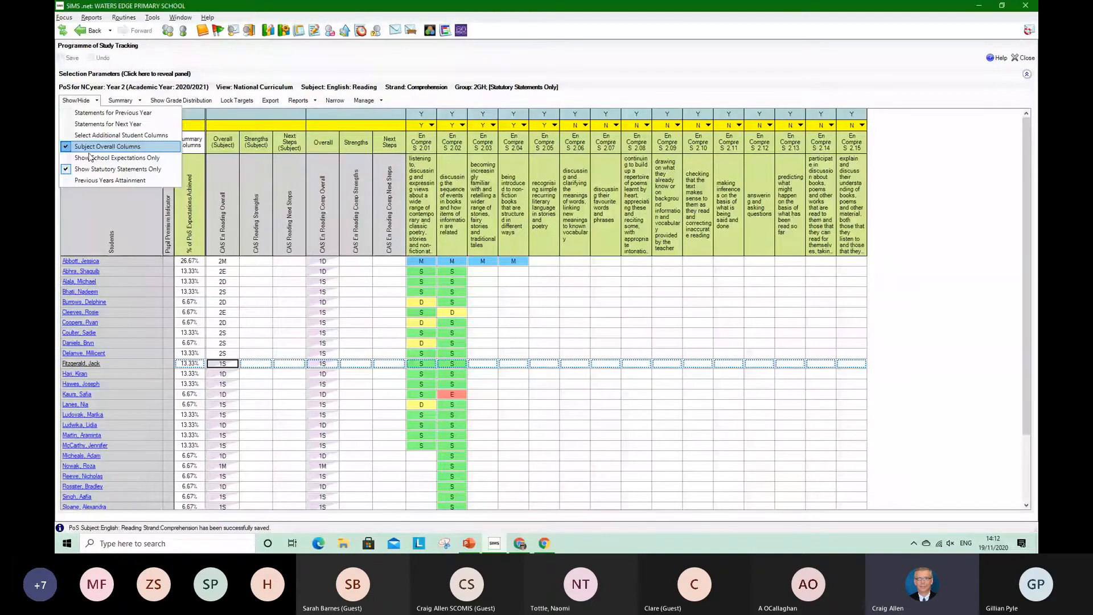
pyautogui.click(89, 157)
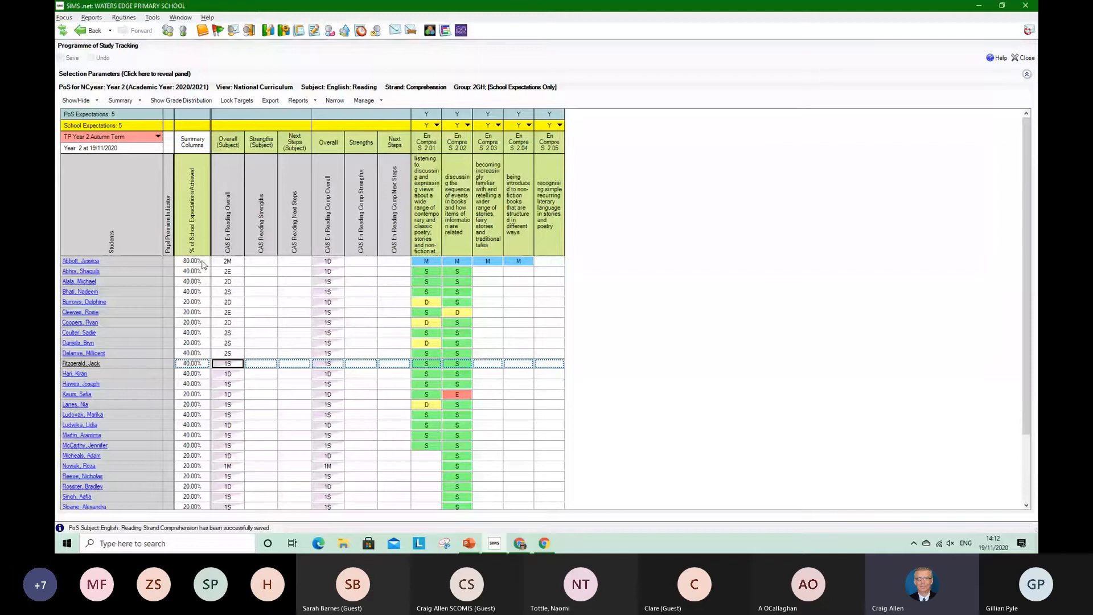
# Reveal the selection parameters and change the subject to Mathematics
pyautogui.click(162, 75)
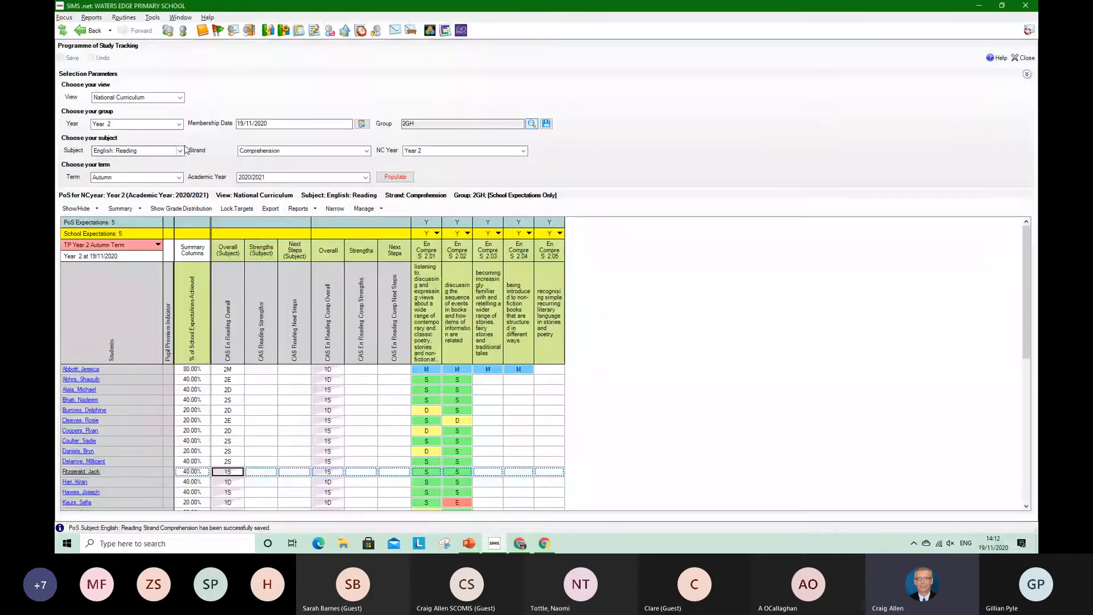
pyautogui.click(179, 152)
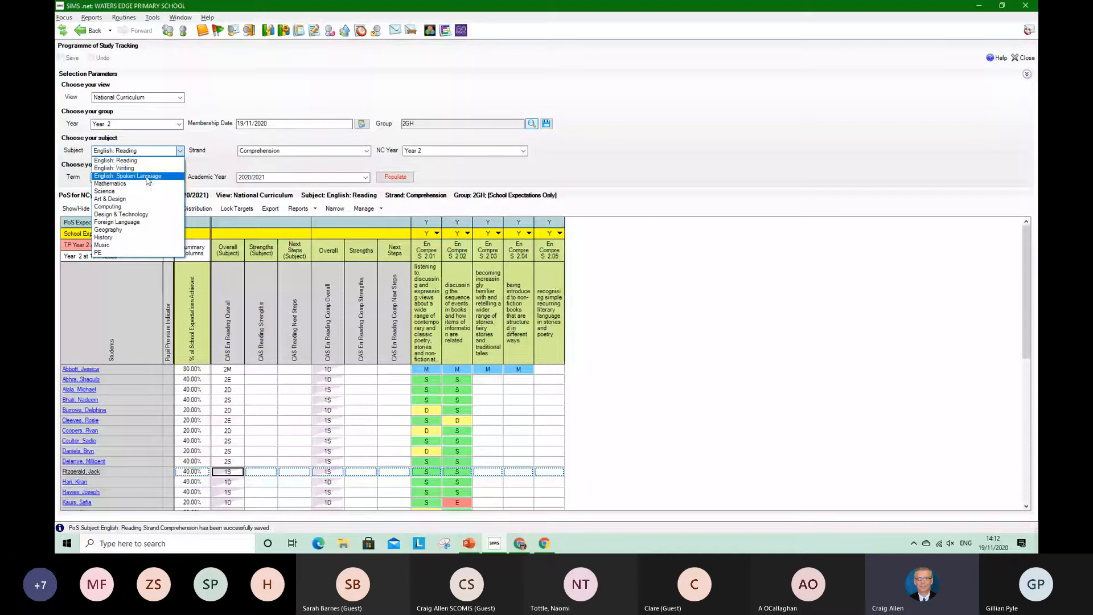
pyautogui.click(110, 183)
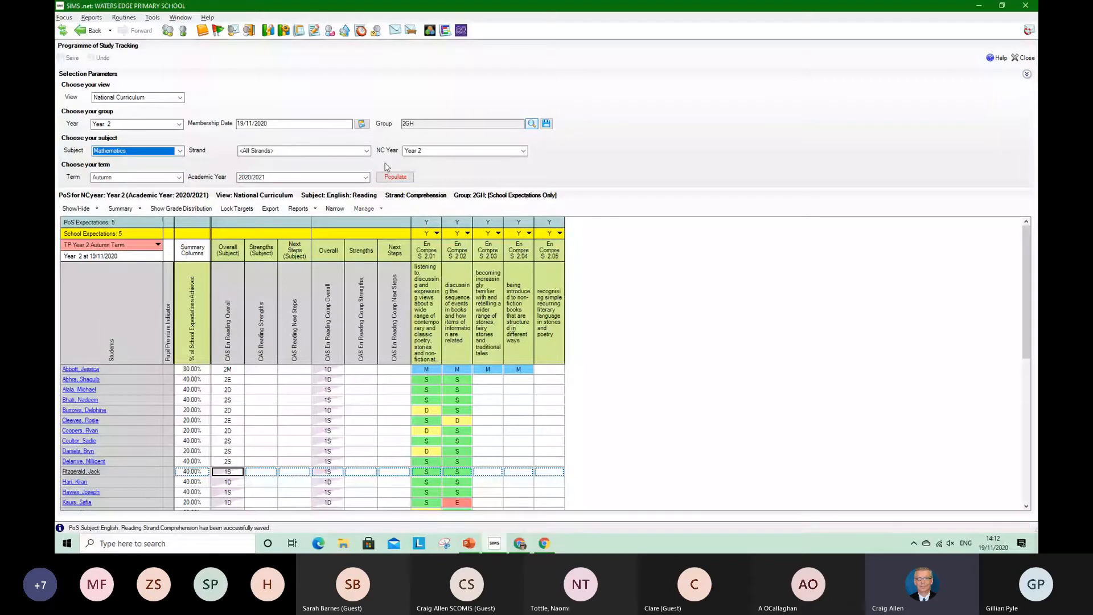
# Try to populate the grid with the Addition, Subtraction, Multiplication & Division strand
pyautogui.click(366, 150)
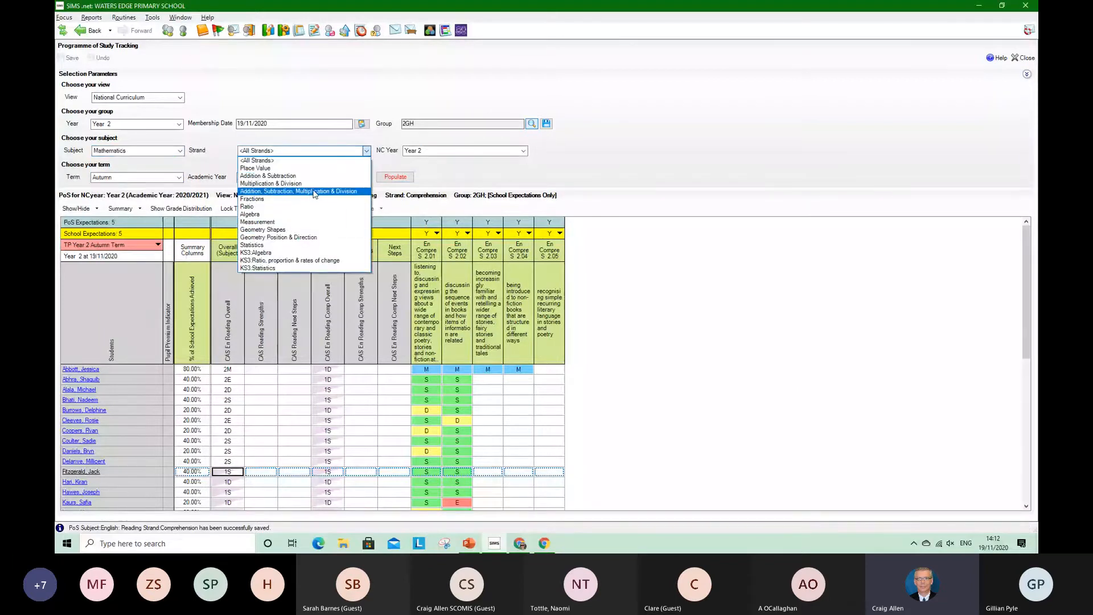
pyautogui.click(301, 191)
pyautogui.click(395, 177)
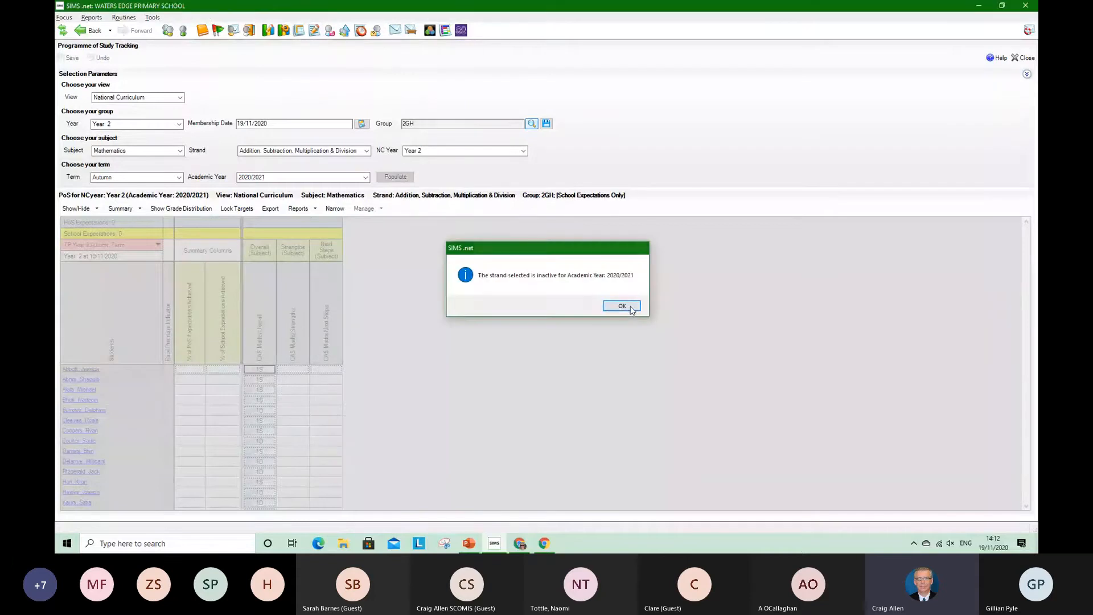
pyautogui.click(622, 306)
# Populate the grid with the Mathematics Addition & Subtraction strand
pyautogui.click(366, 151)
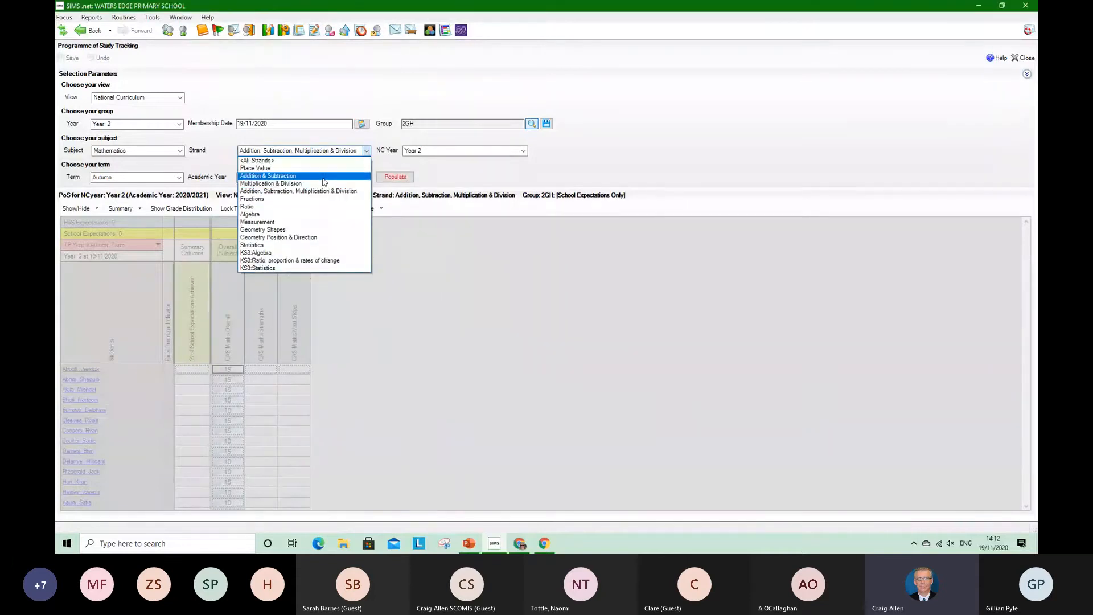
pyautogui.click(321, 175)
pyautogui.click(386, 177)
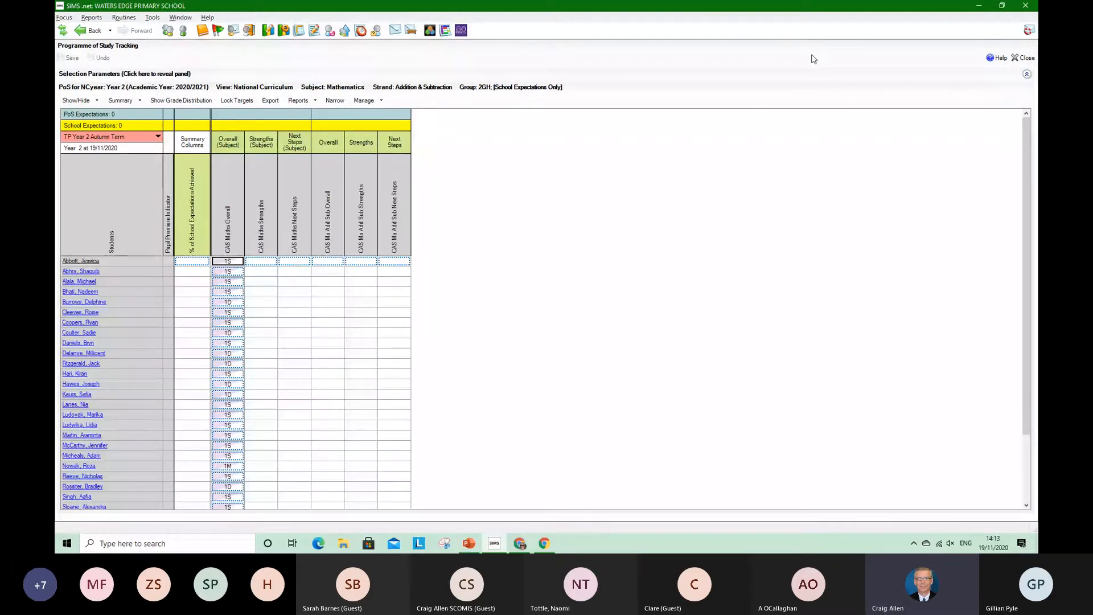
# Close Programme of Study Tracking and open the favourite marksheet Year 6 Maths : 6KH in zoomed view
pyautogui.click(1021, 59)
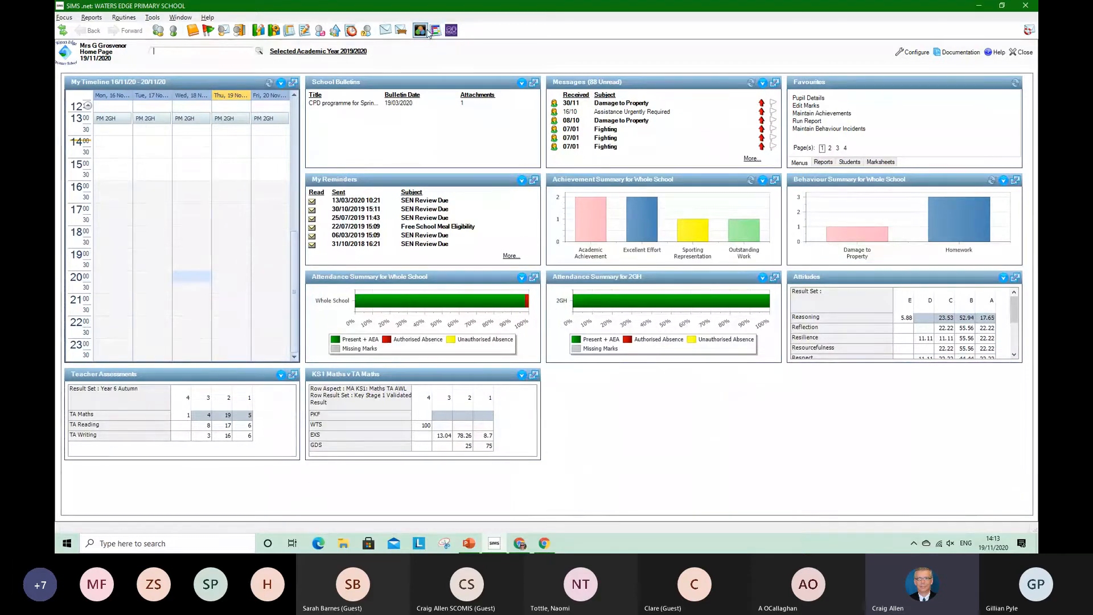
pyautogui.click(883, 163)
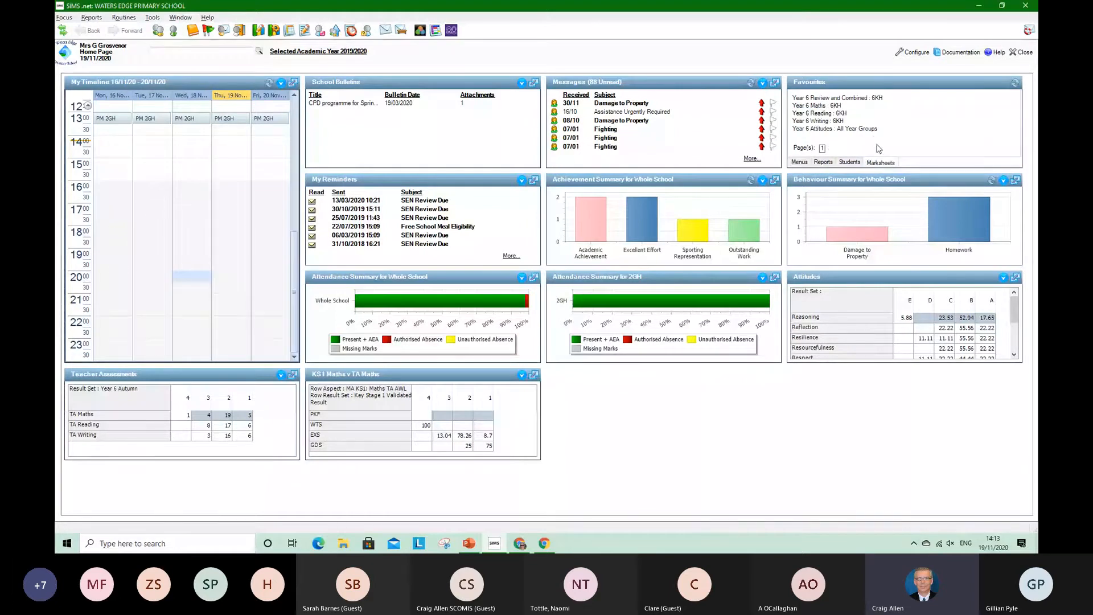
pyautogui.click(817, 105)
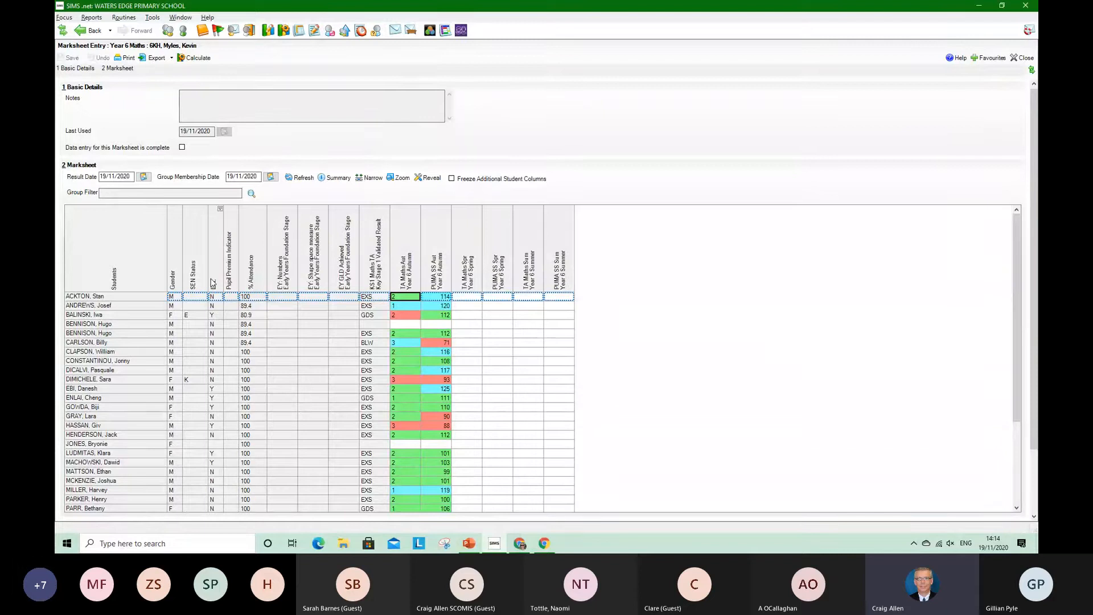
pyautogui.click(400, 178)
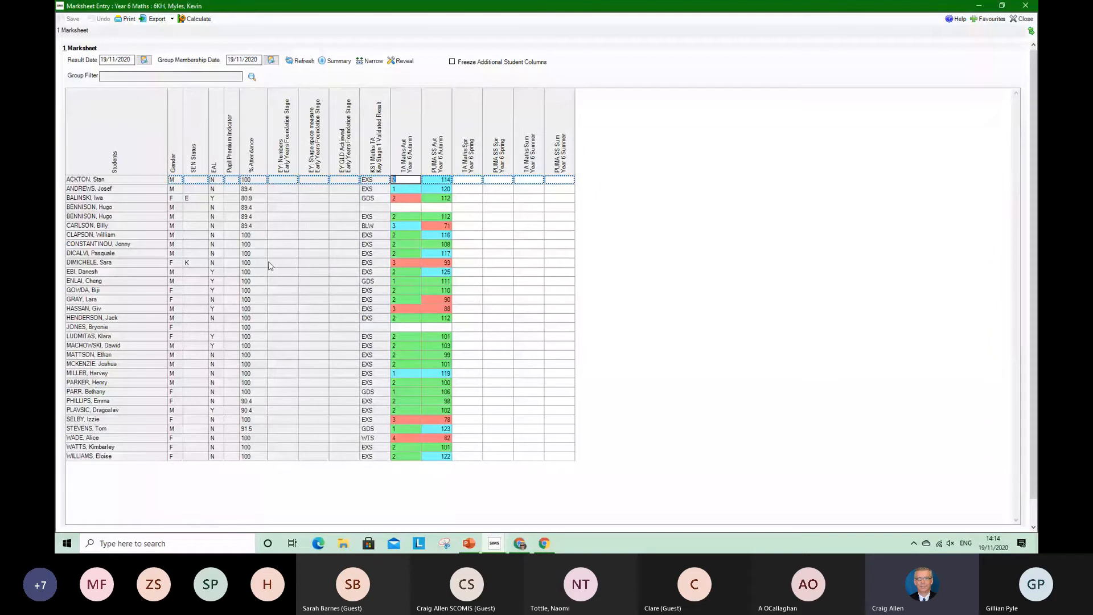
# Filter the marksheet to pupils with EAL value Y to examine their results, and clear the filter
pyautogui.click(221, 93)
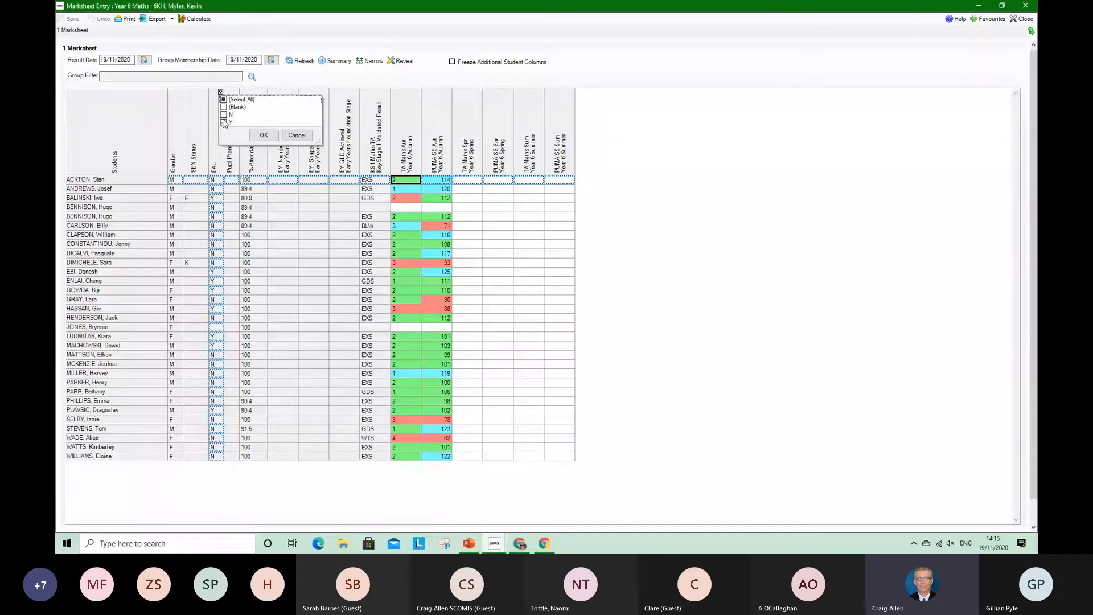
pyautogui.click(264, 135)
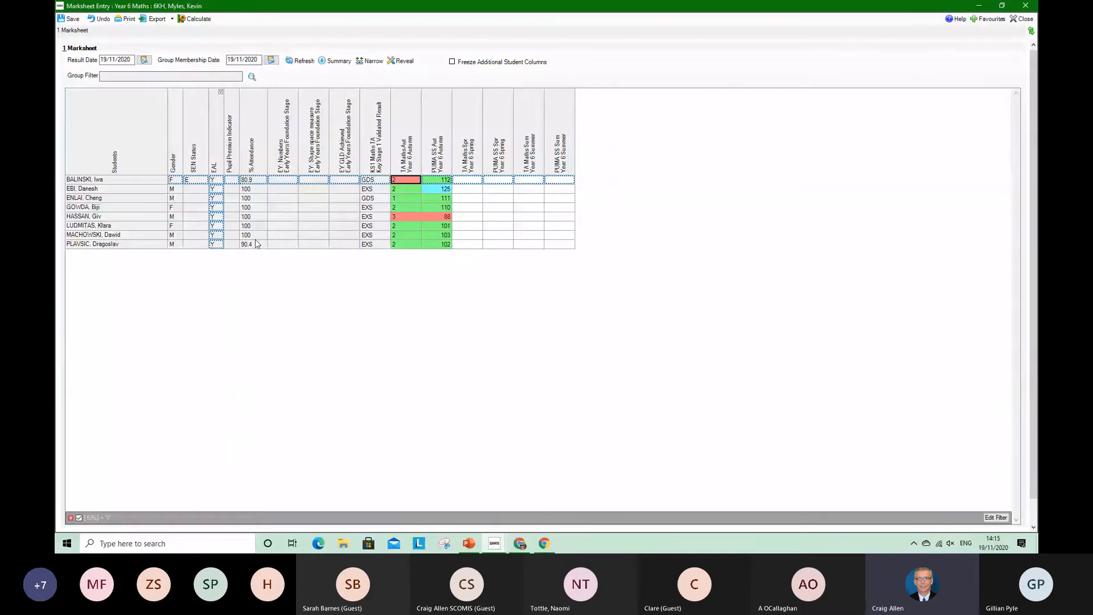
pyautogui.click(71, 518)
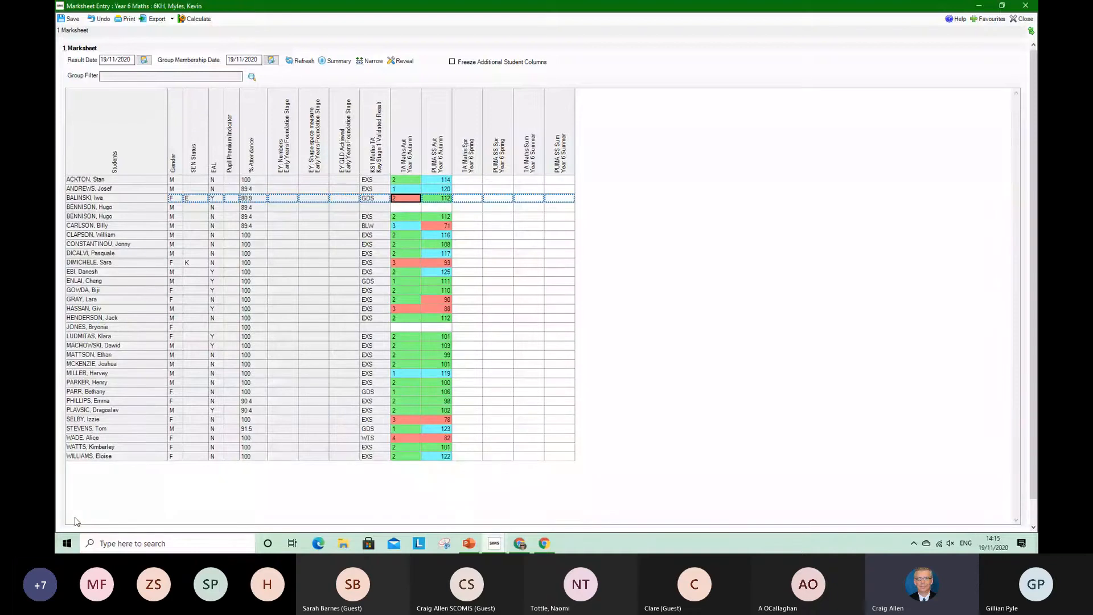
# Examine the results of pupils with Gender M and EAL Y by filtering both columns, and clear the combined filter
pyautogui.moveTo(180, 94)
pyautogui.click(180, 92)
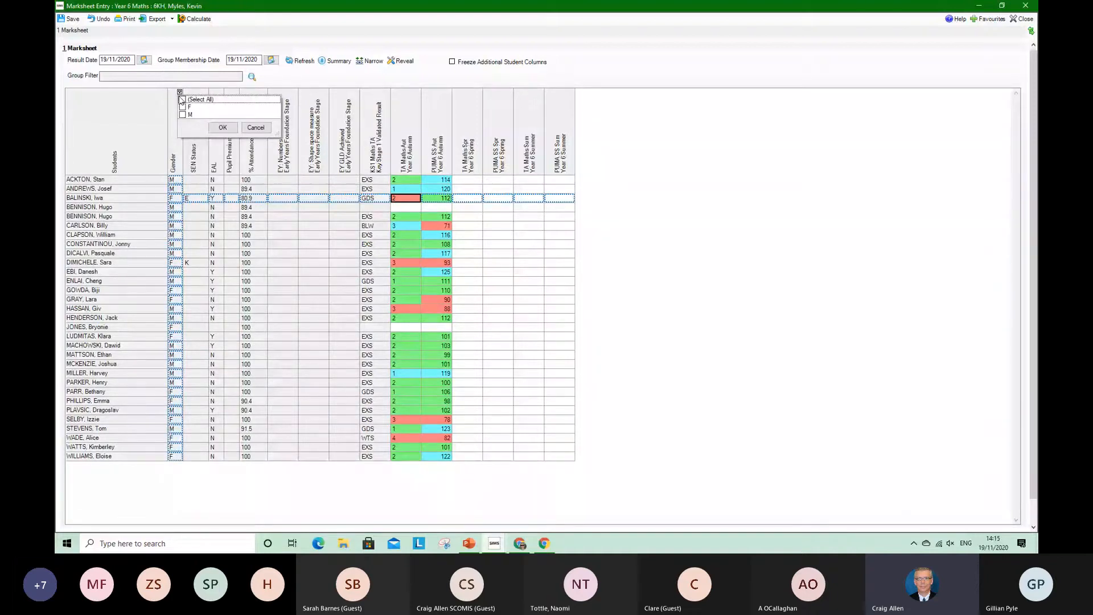
pyautogui.click(182, 115)
pyautogui.click(223, 128)
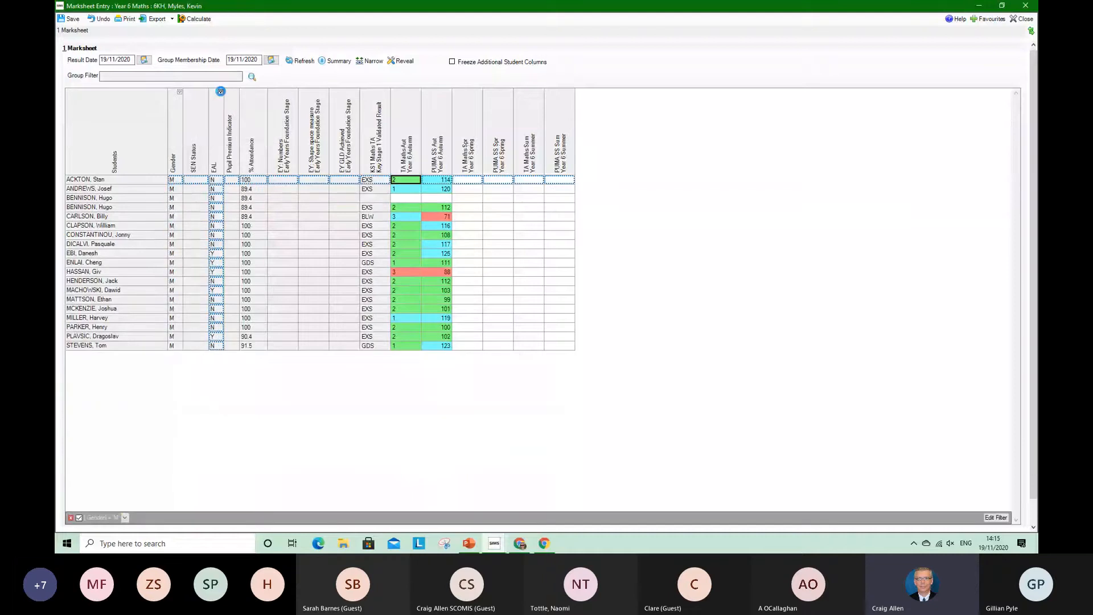
pyautogui.click(221, 91)
pyautogui.click(224, 123)
pyautogui.click(260, 135)
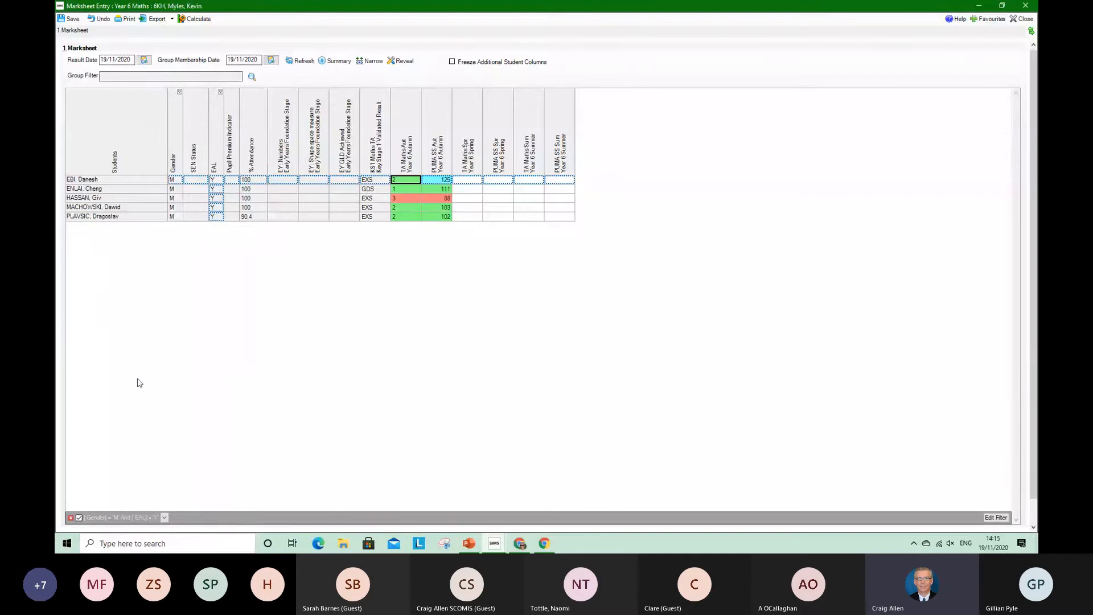
pyautogui.click(70, 518)
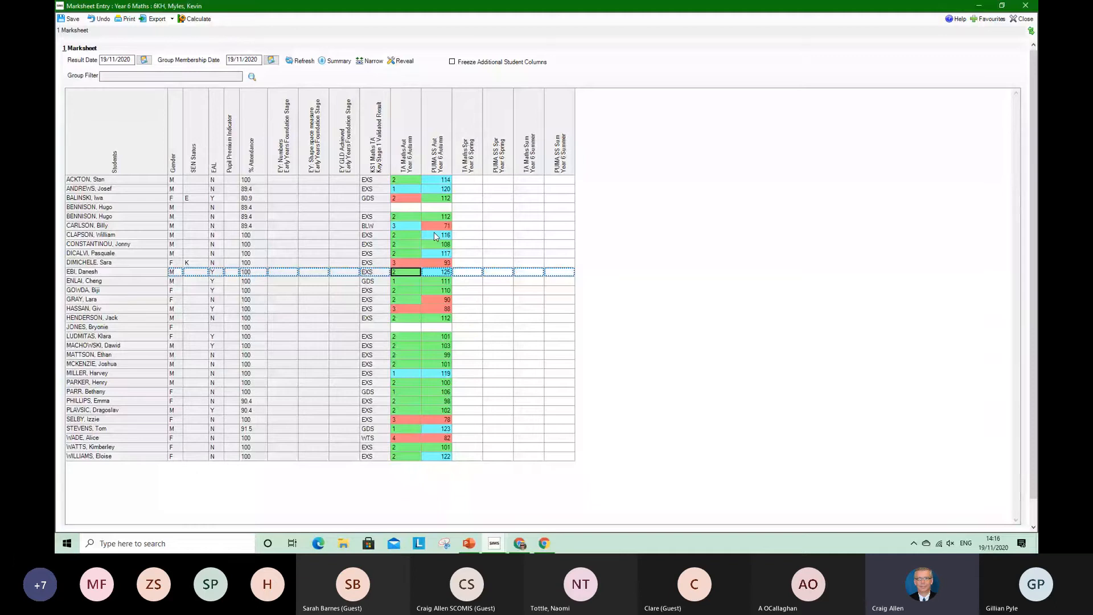
# Enter TA Maths Spring grades 2, 2, 1, 2, 2, 3, 3, 4, 3, 3, 2, 2 for the first twelve pupils and save the marksheet
pyautogui.rightClick(476, 181)
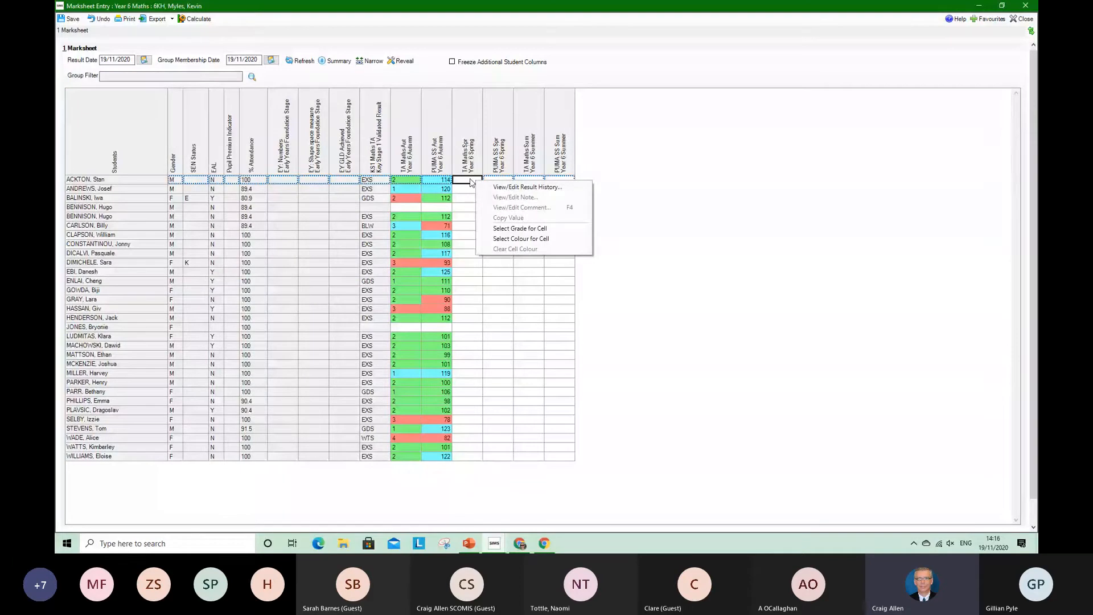
pyautogui.click(503, 230)
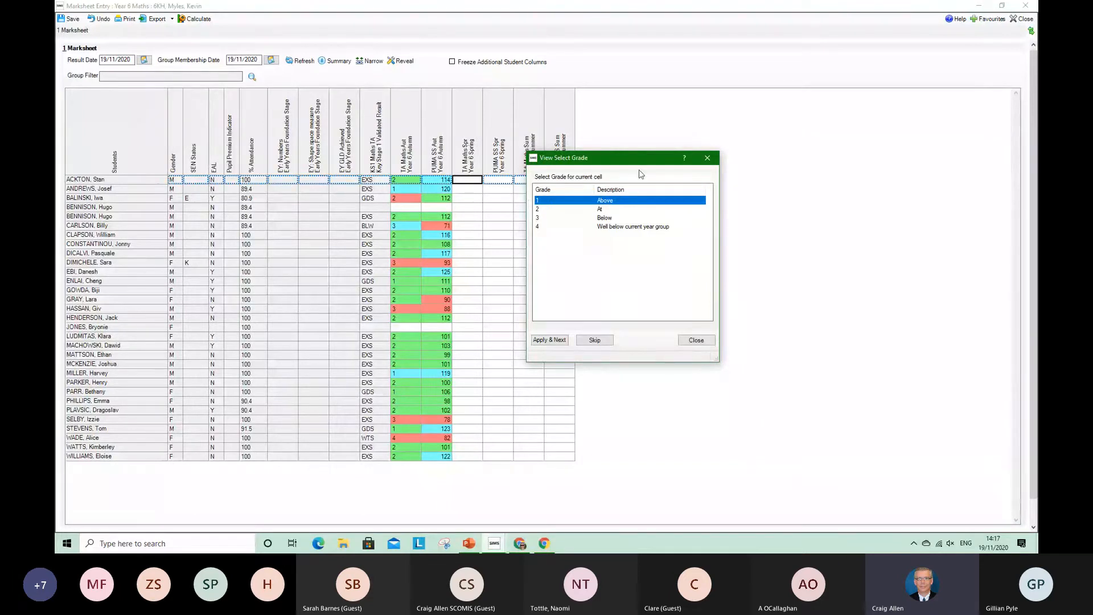
pyautogui.doubleClick(552, 210)
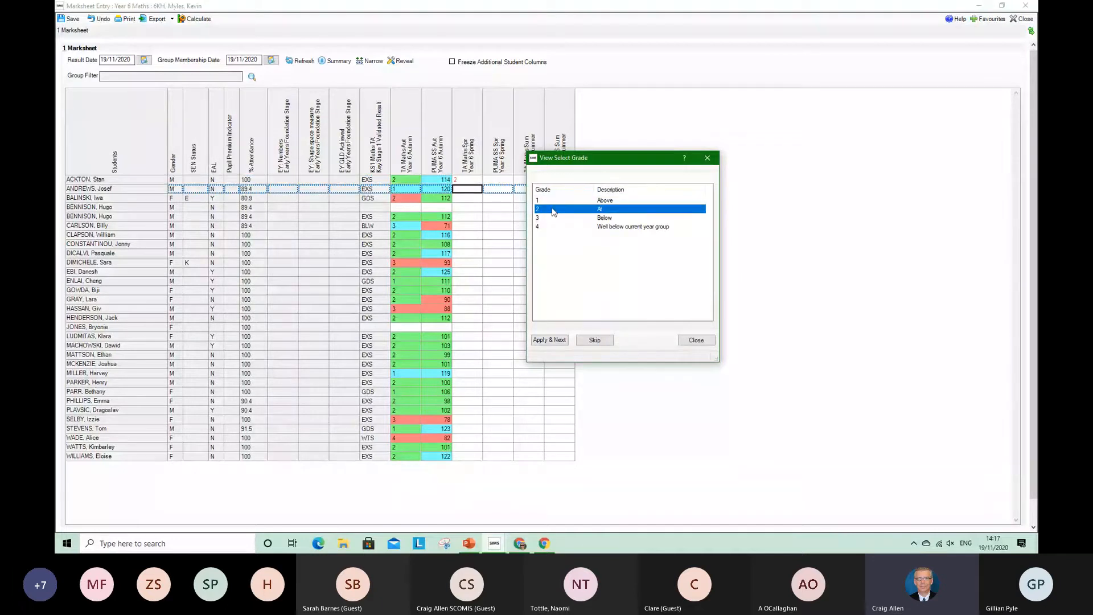
pyautogui.doubleClick(552, 209)
pyautogui.doubleClick(550, 203)
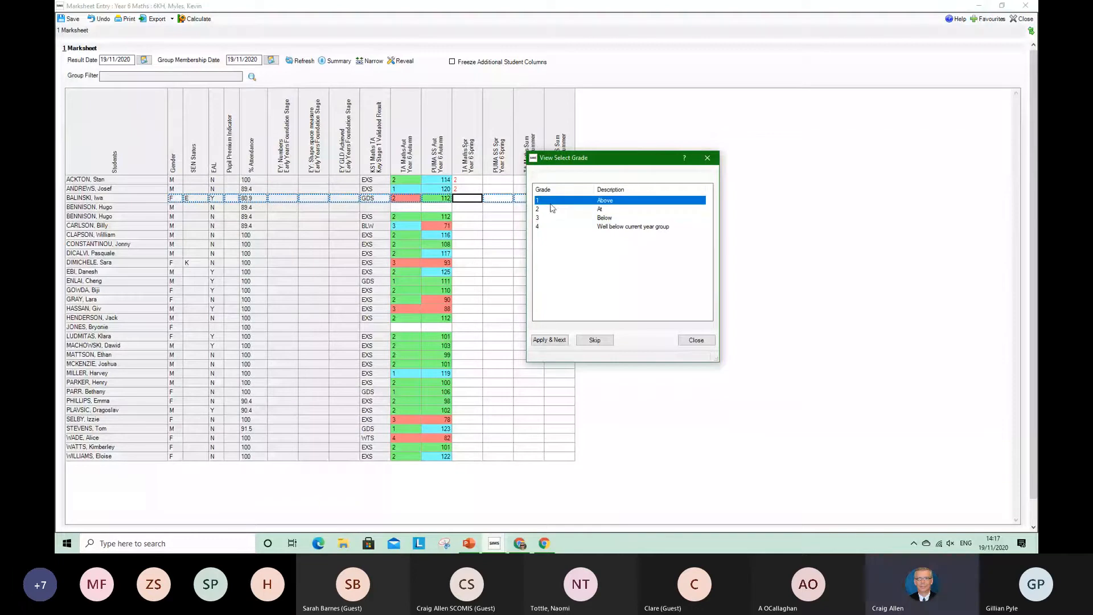
pyautogui.doubleClick(552, 209)
pyautogui.doubleClick(551, 210)
pyautogui.doubleClick(551, 219)
pyautogui.doubleClick(549, 219)
pyautogui.doubleClick(549, 227)
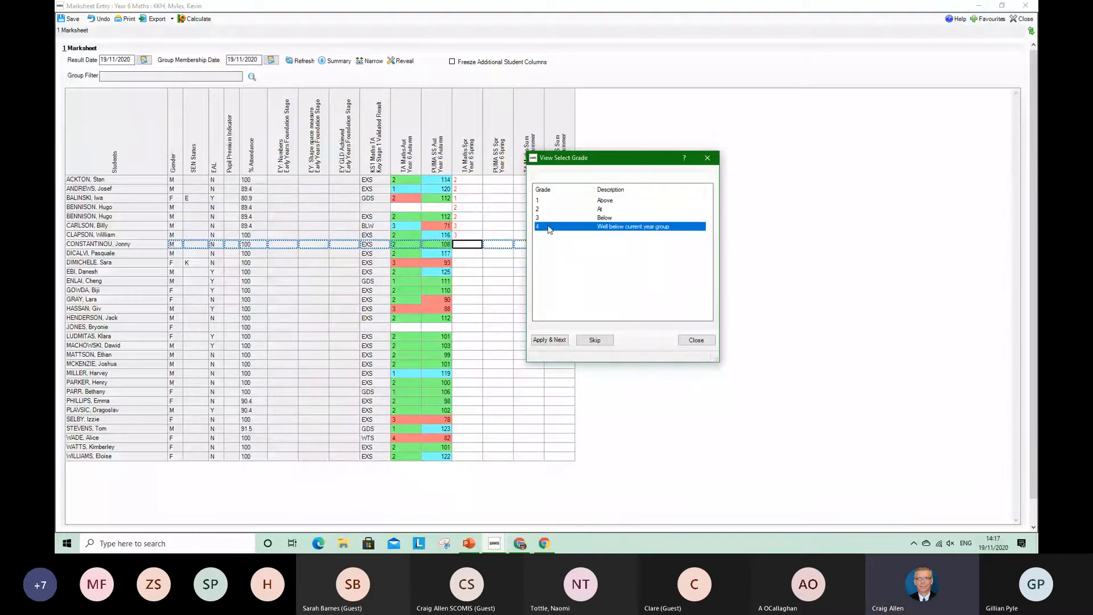
pyautogui.doubleClick(549, 218)
pyautogui.doubleClick(549, 219)
pyautogui.doubleClick(550, 209)
pyautogui.doubleClick(549, 209)
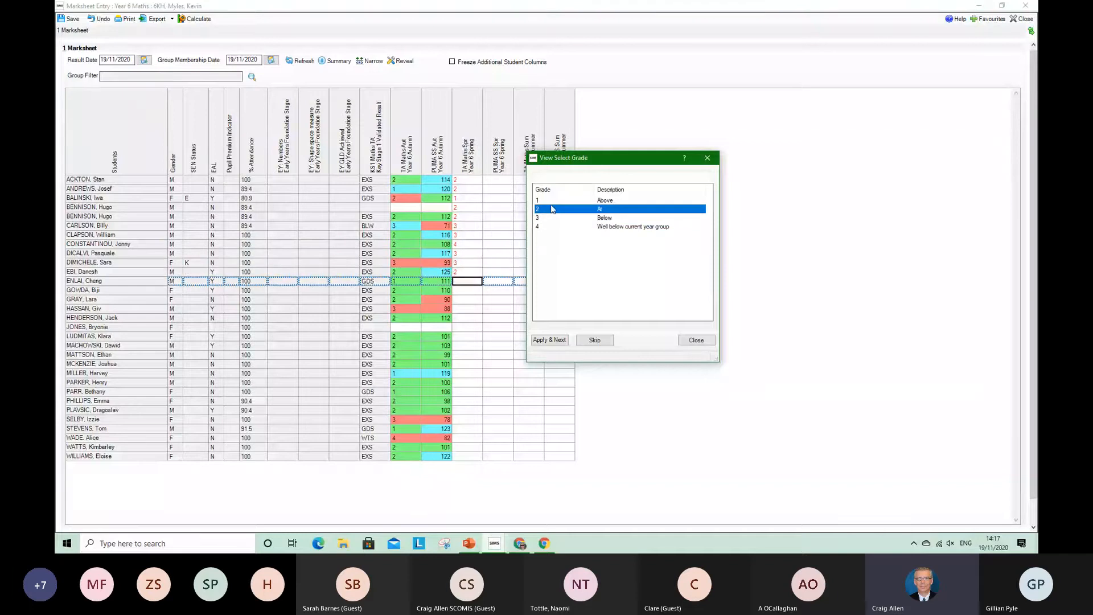
pyautogui.click(705, 341)
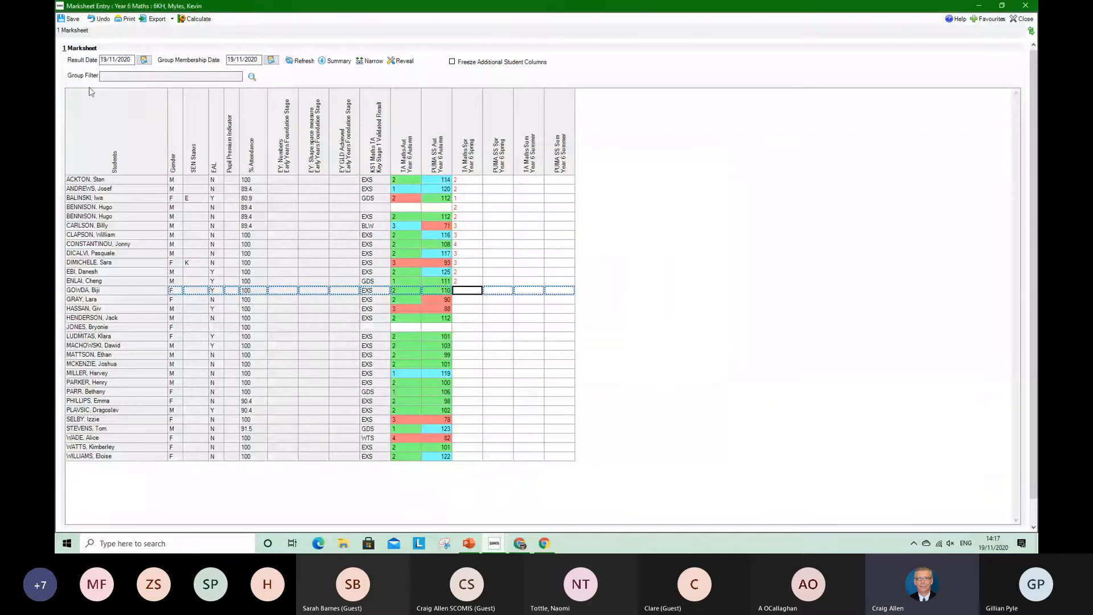
pyautogui.click(71, 18)
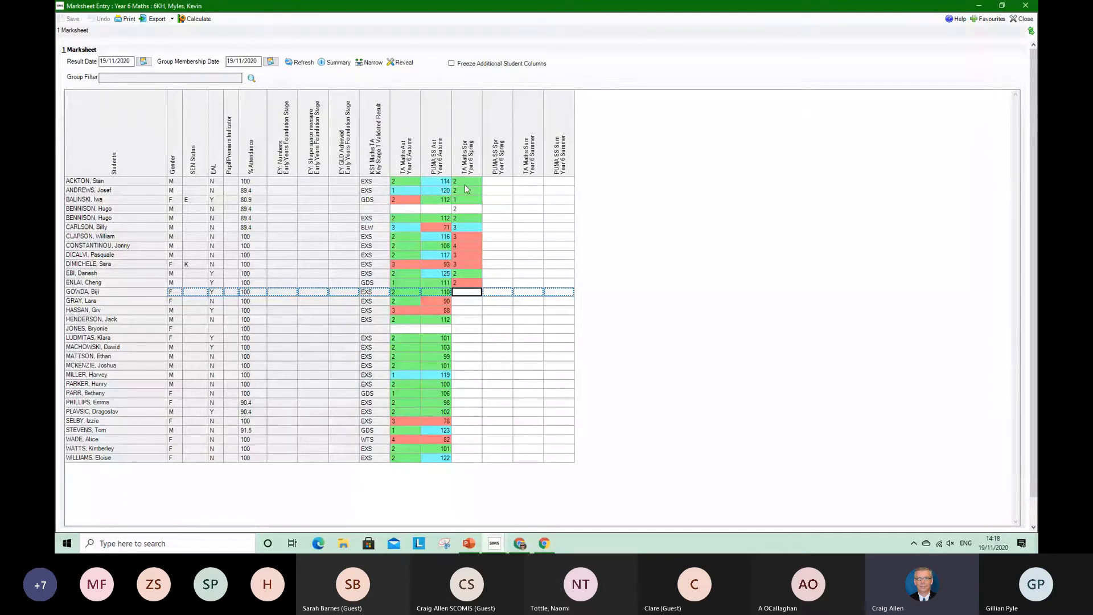
# Filter the marksheet to pupils whose KS1 Maths TA validated result is GDS
pyautogui.click(386, 94)
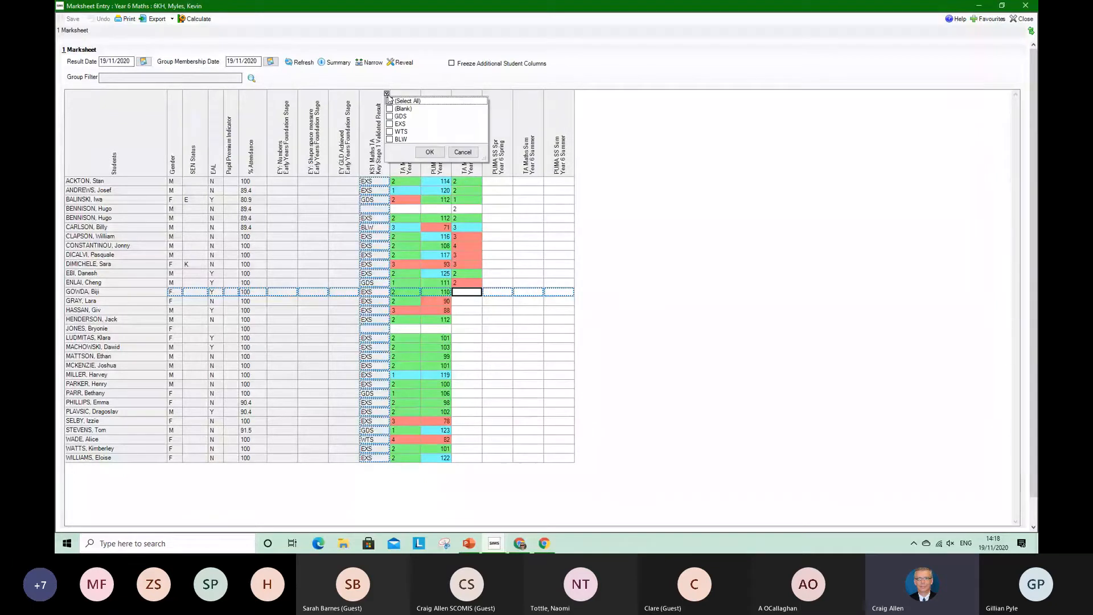
pyautogui.click(389, 116)
pyautogui.click(429, 152)
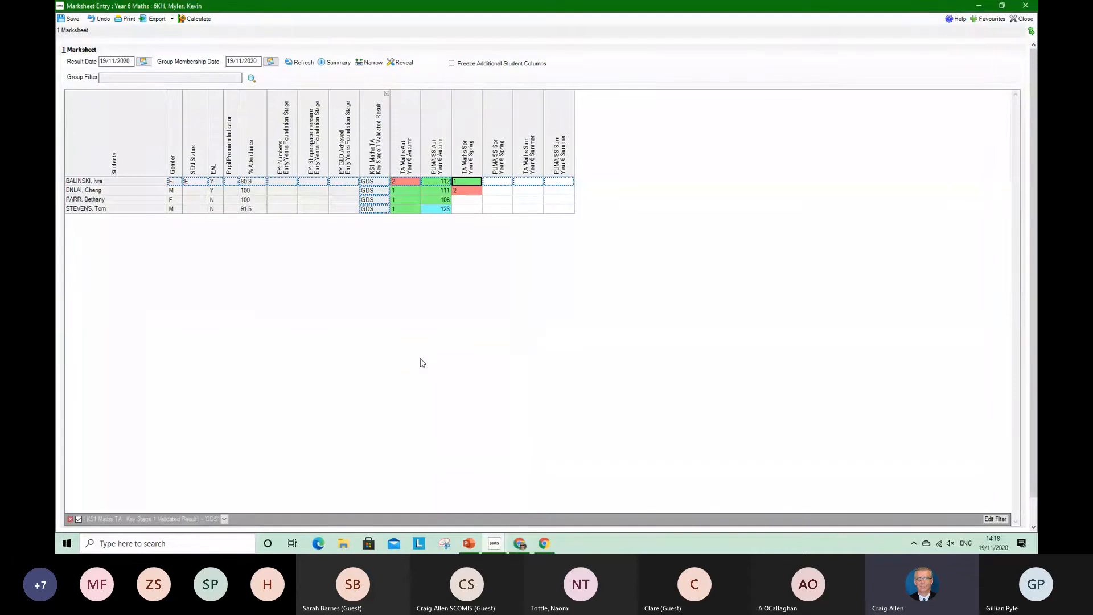
# Enter TA Maths Spring grades 1 and 2 for the two ungraded pupils in the filtered list and recalculate the marksheet
pyautogui.click(470, 200)
pyautogui.write('1')
pyautogui.rightClick(466, 209)
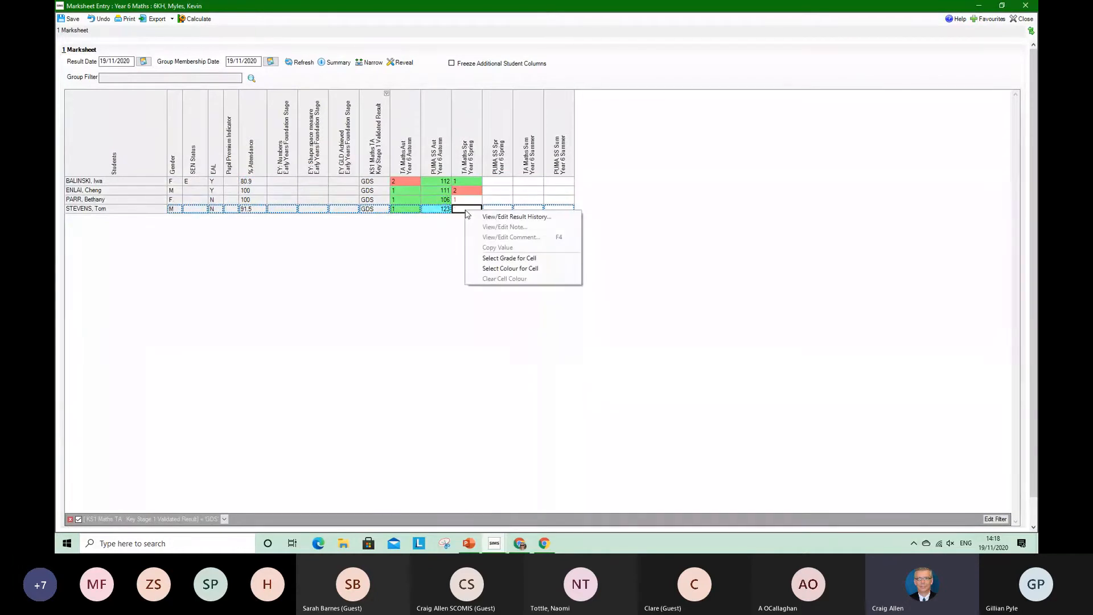
pyautogui.press('Escape')
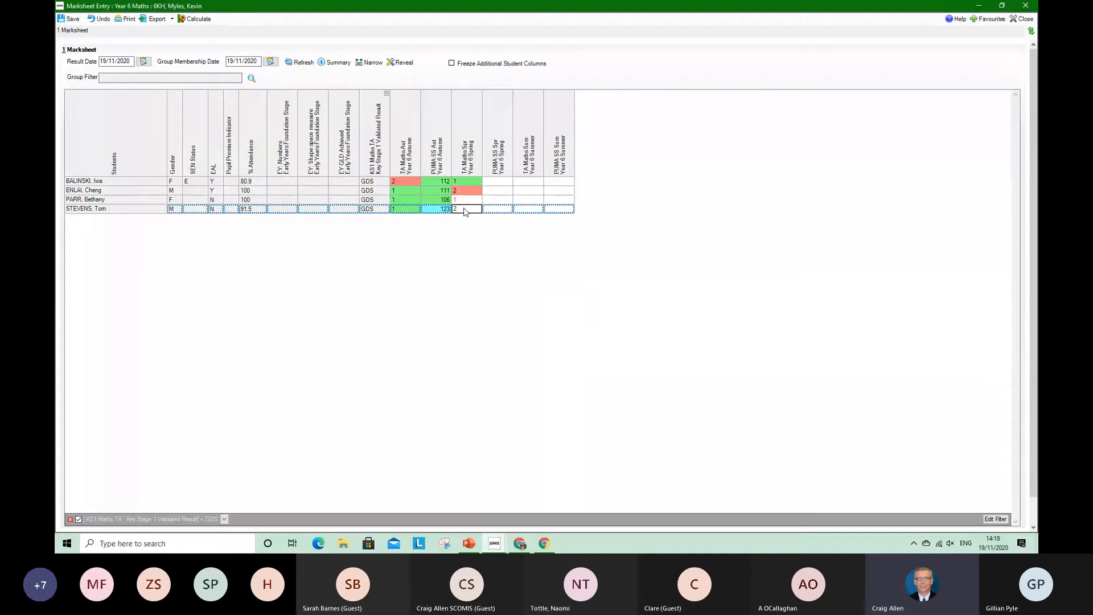
pyautogui.click(194, 20)
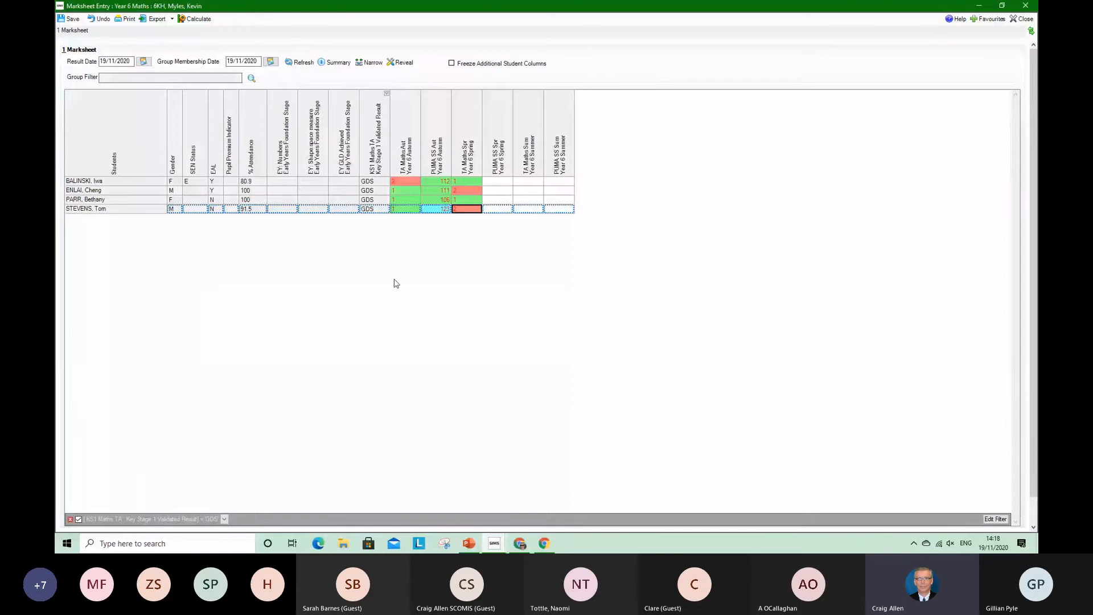
# Clear the GDS filter and enter PUMA SS Spring scores 125, 110, 98 and 87 for the first four pupils, recalculating the marksheet
pyautogui.click(70, 519)
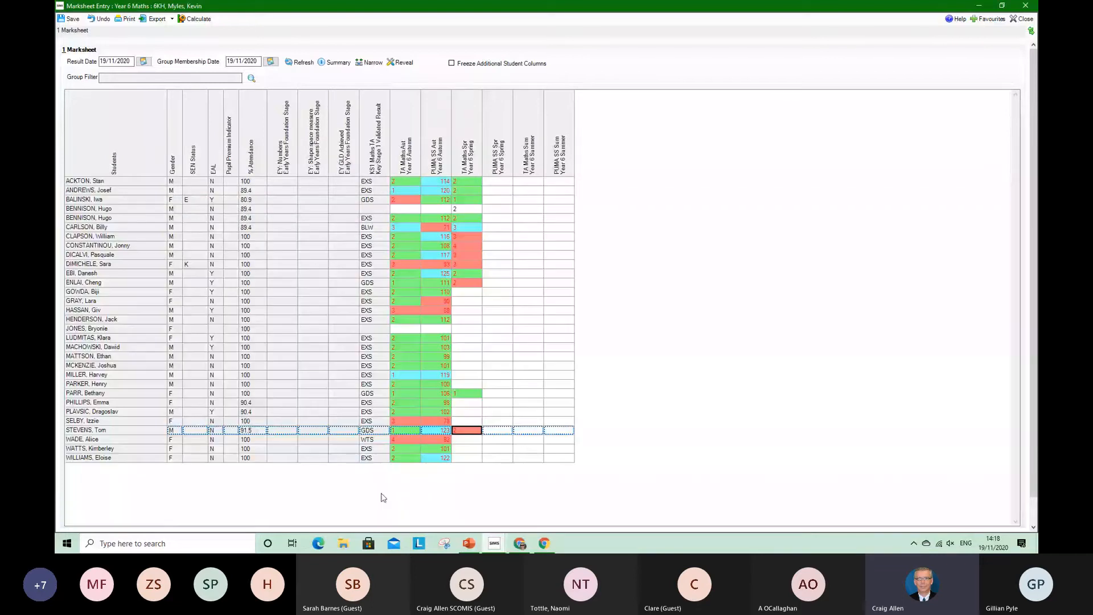
pyautogui.click(497, 181)
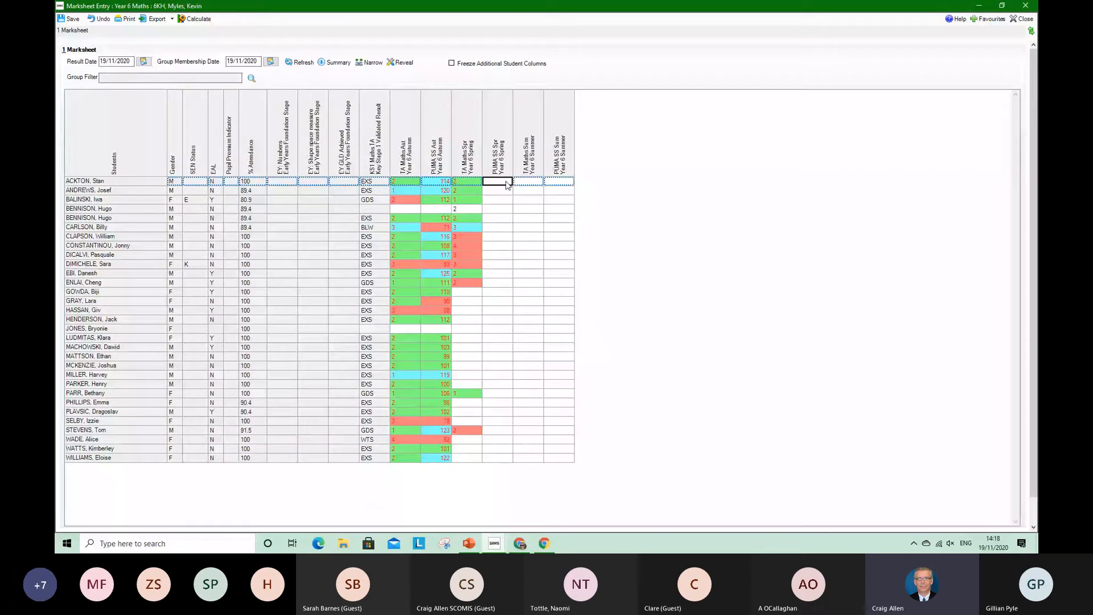
pyautogui.write('125')
pyautogui.press('Return')
pyautogui.write('118')
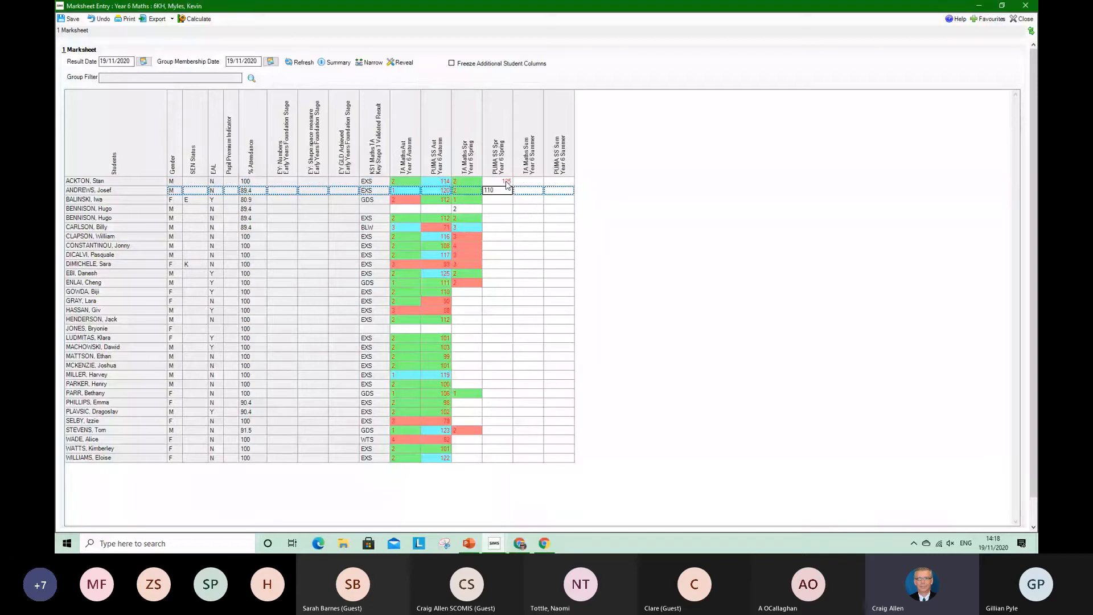
pyautogui.press('Return')
pyautogui.write('9')
pyautogui.press('Return')
pyautogui.write('87')
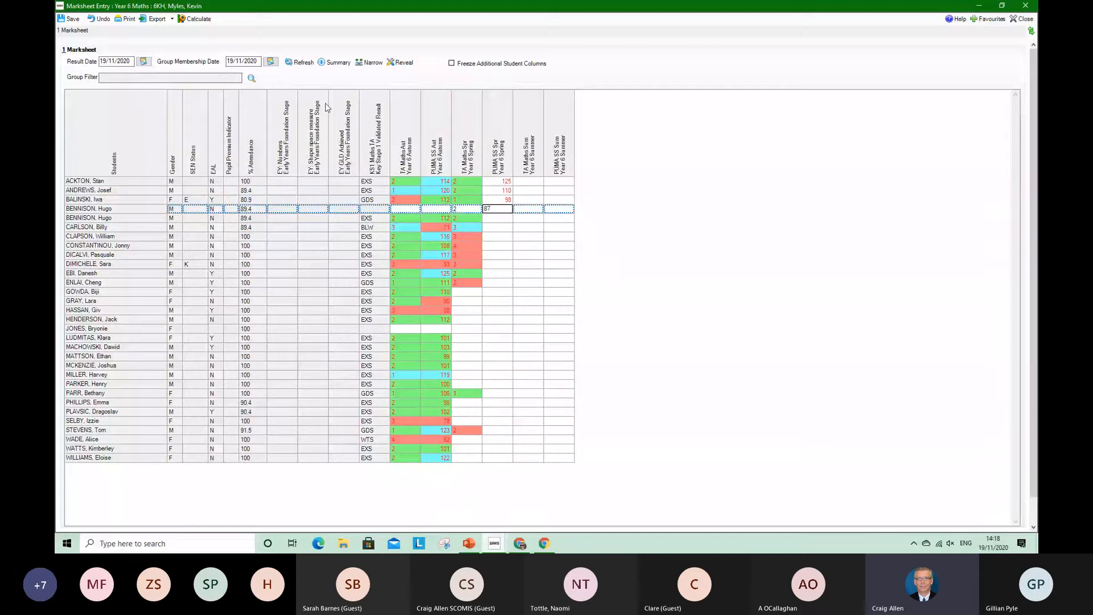
pyautogui.click(203, 20)
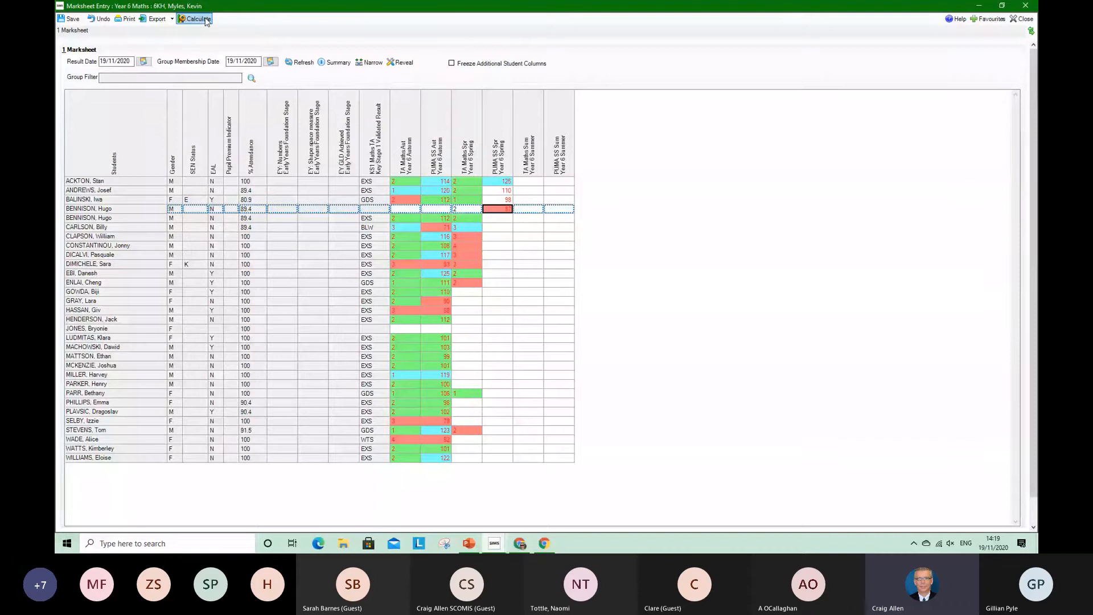
# Enter PUMA SS Spring scores 117 for the fifth pupil and 108 for the seventh, recalculating after each, and save the marksheet
pyautogui.click(507, 218)
pyautogui.write('117')
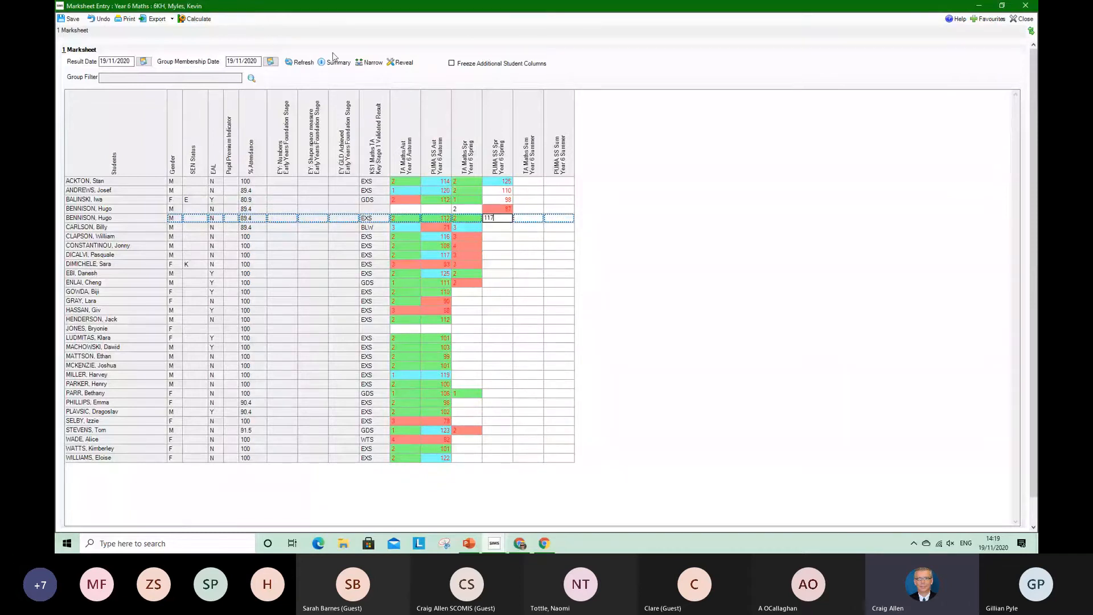
pyautogui.click(207, 20)
pyautogui.click(490, 227)
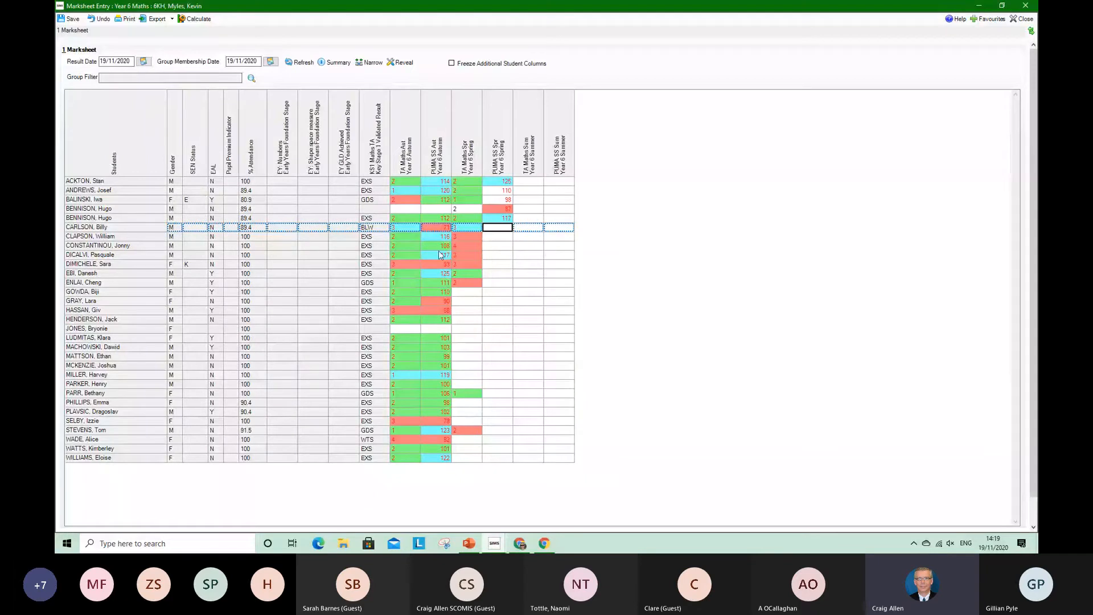
pyautogui.press('Down')
pyautogui.write('108')
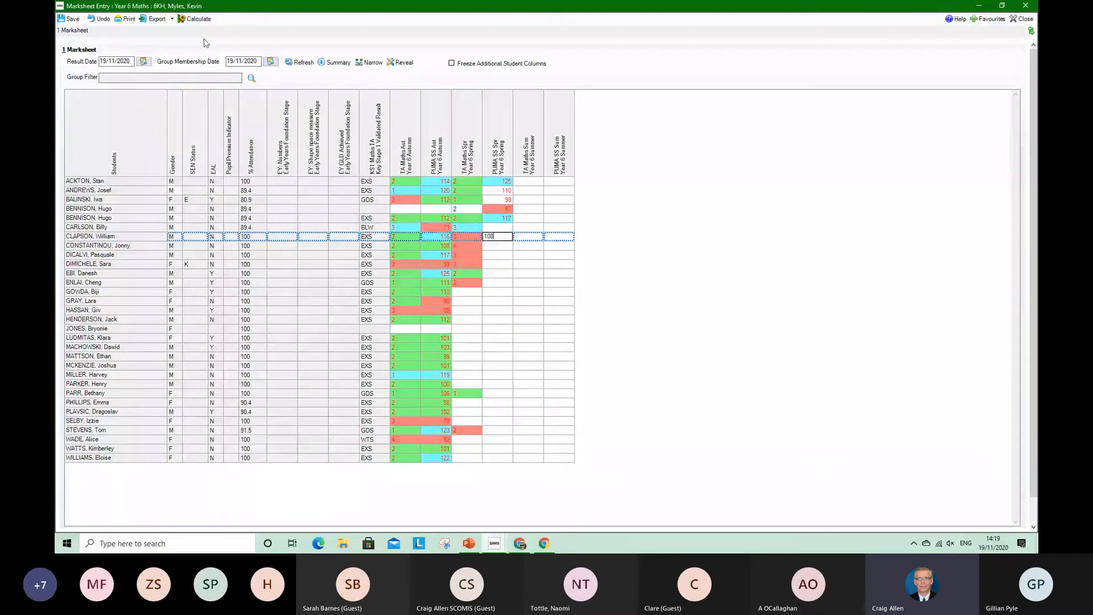
pyautogui.click(203, 19)
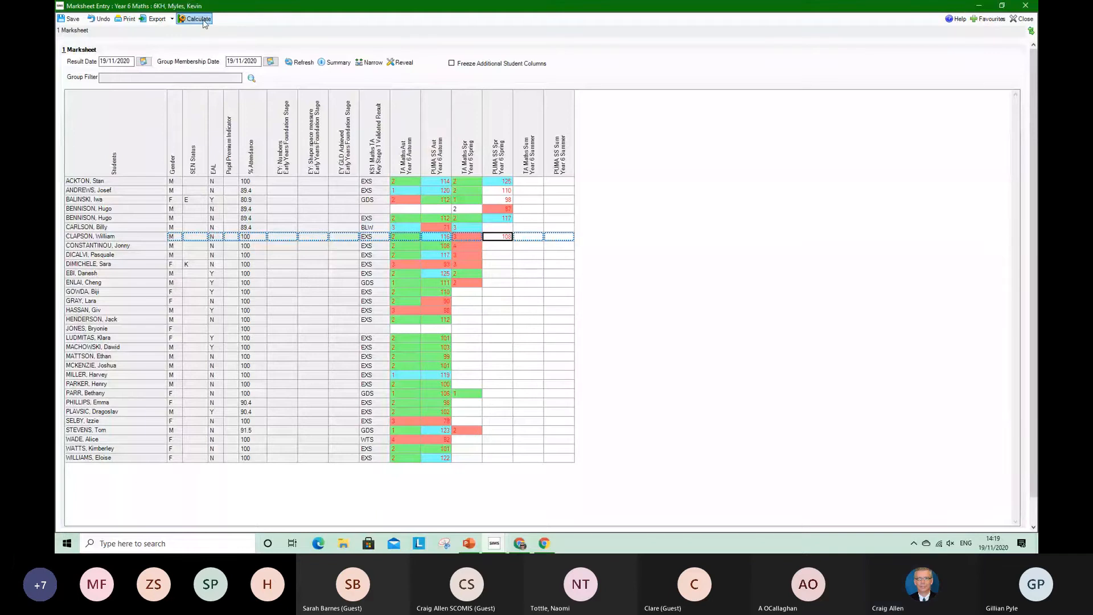
pyautogui.click(77, 20)
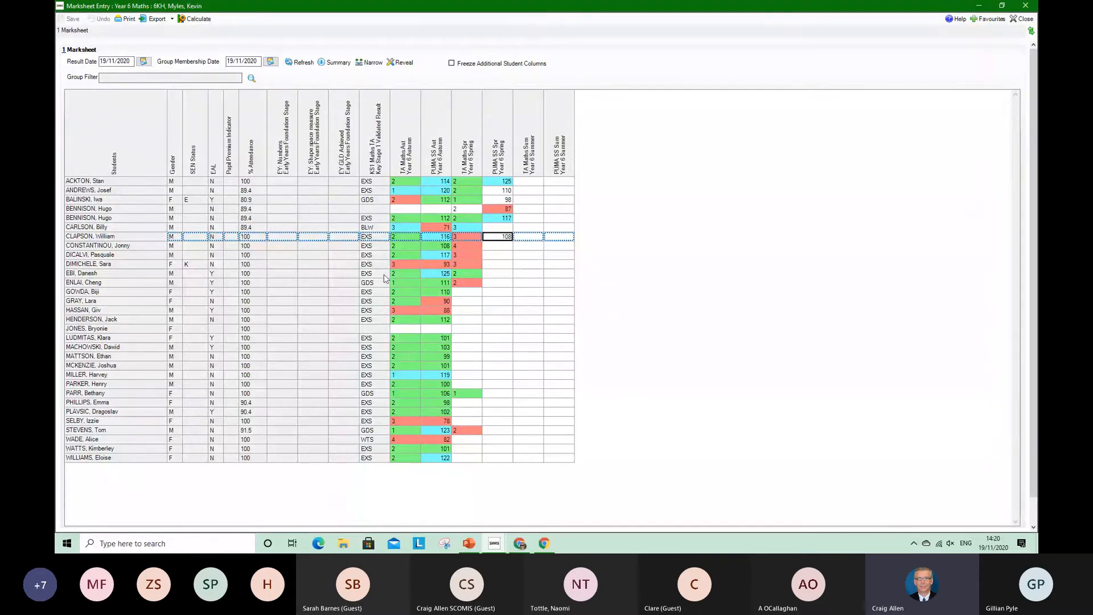
# View the grade distribution of the TA Maths Autumn column as a count of students
pyautogui.rightClick(402, 136)
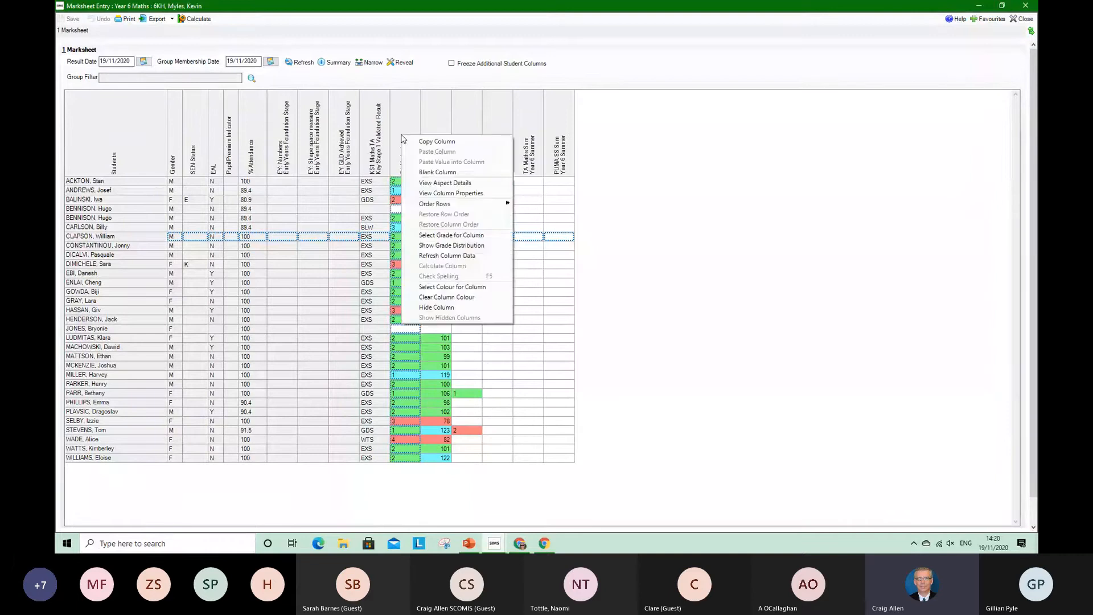
pyautogui.click(459, 246)
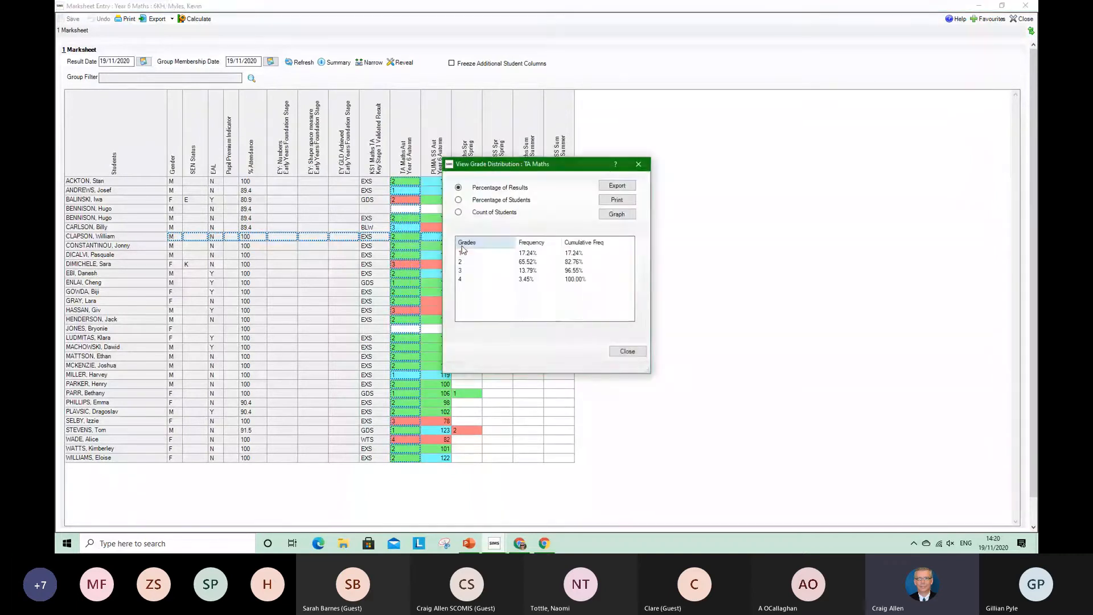
pyautogui.click(458, 213)
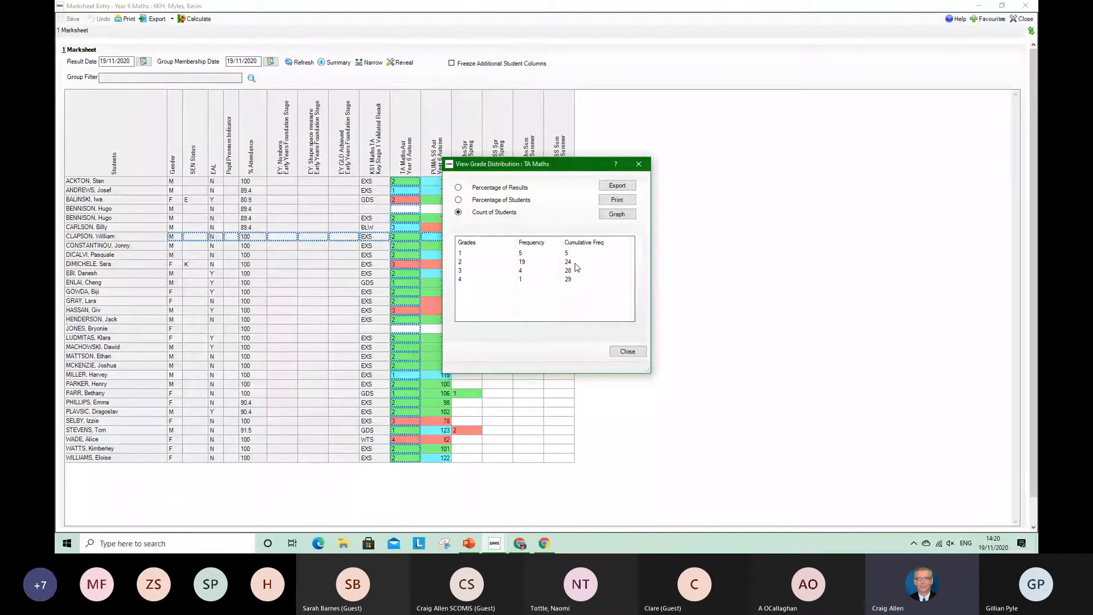
pyautogui.click(628, 352)
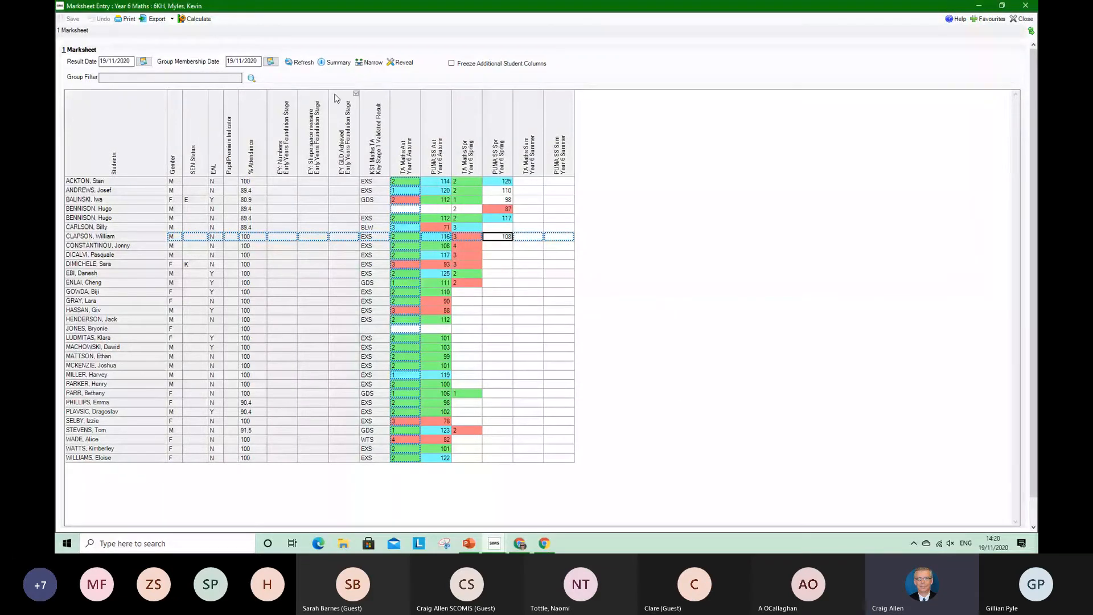
# Examine the marksheet's summary statistics and the pupils ordered by PUMA SS Autumn, highest first, restoring alphabetical order and hiding the summary when finished
pyautogui.click(338, 67)
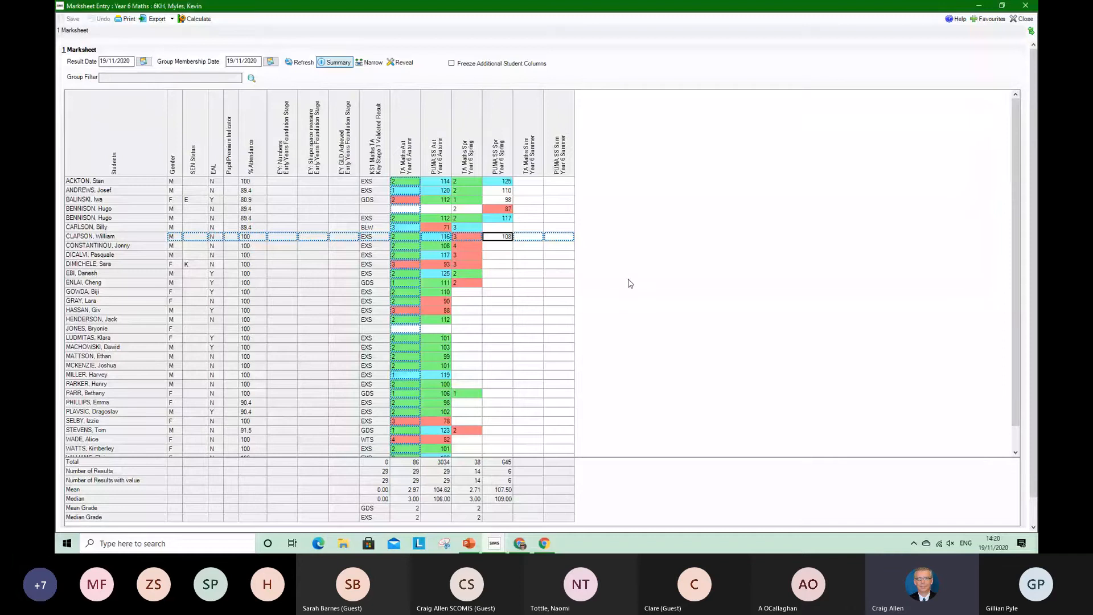
pyautogui.rightClick(437, 150)
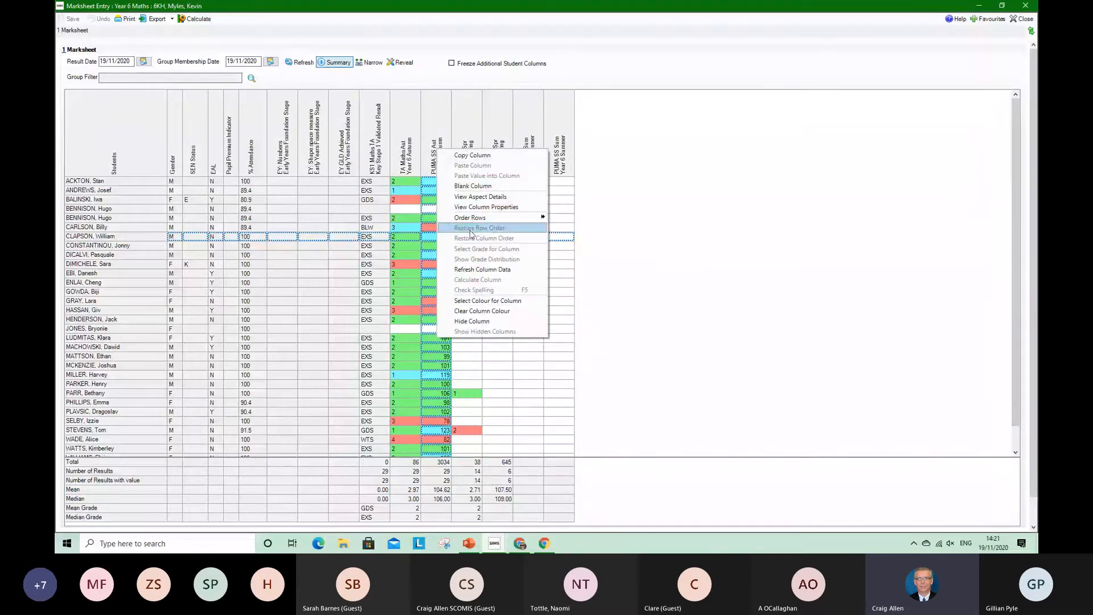
pyautogui.moveTo(512, 219)
pyautogui.click(589, 227)
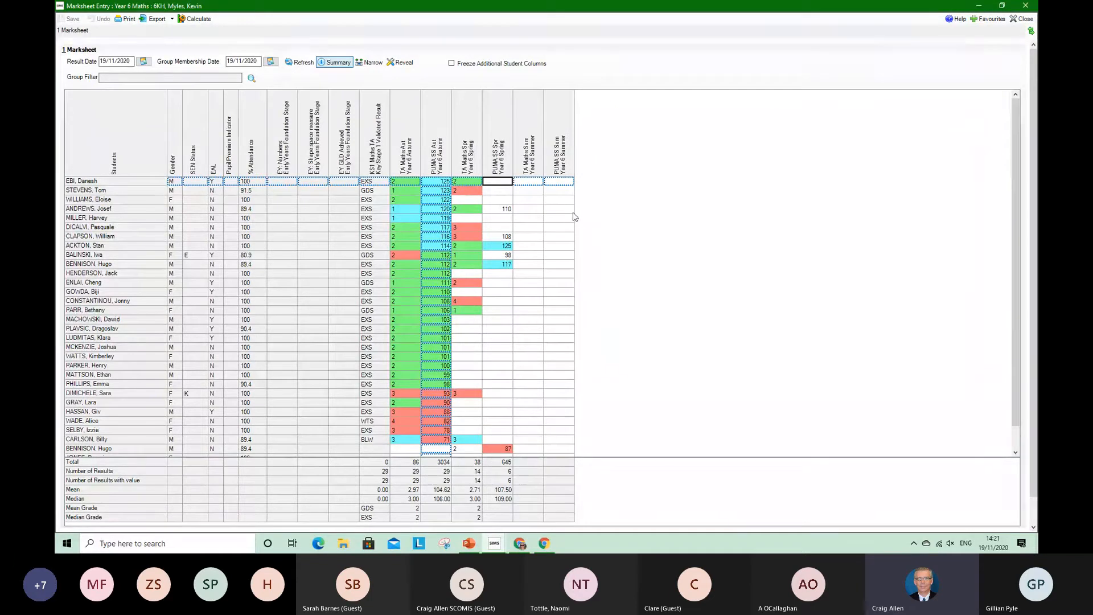
pyautogui.click(111, 142)
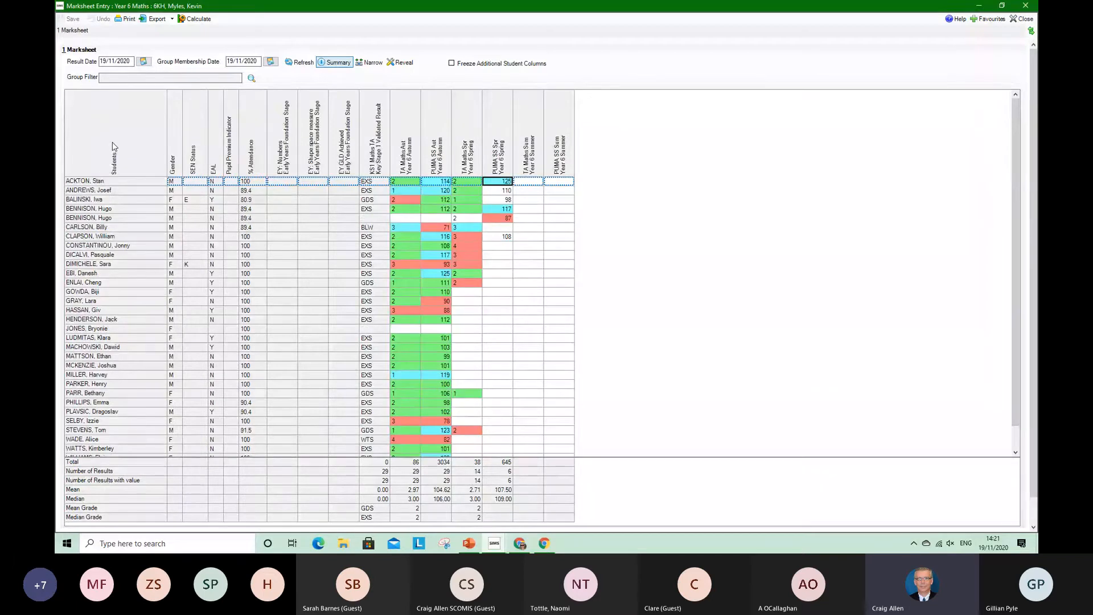
pyautogui.click(338, 63)
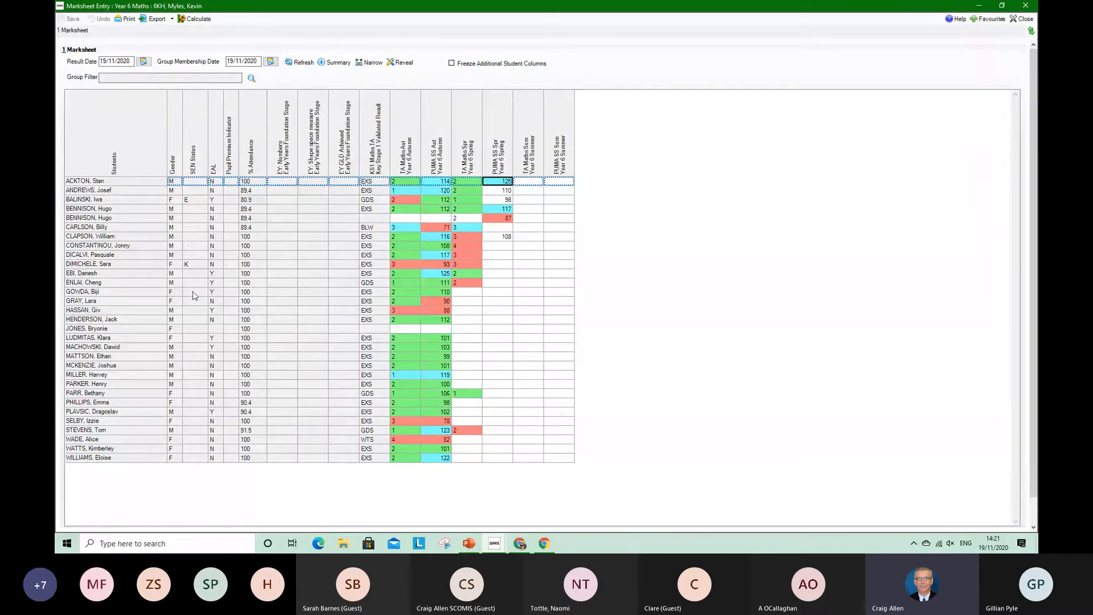
# Close and reopen the Year 6 Maths 6KH marksheet, and review the assessment key indicators in the first pupil's details
pyautogui.click(1025, 20)
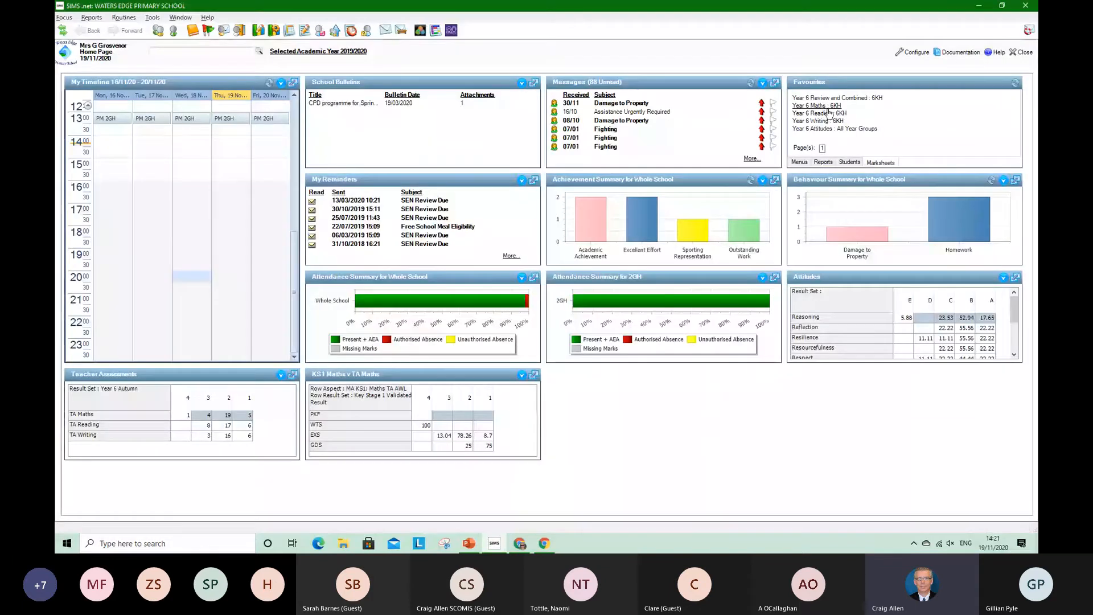
pyautogui.click(826, 107)
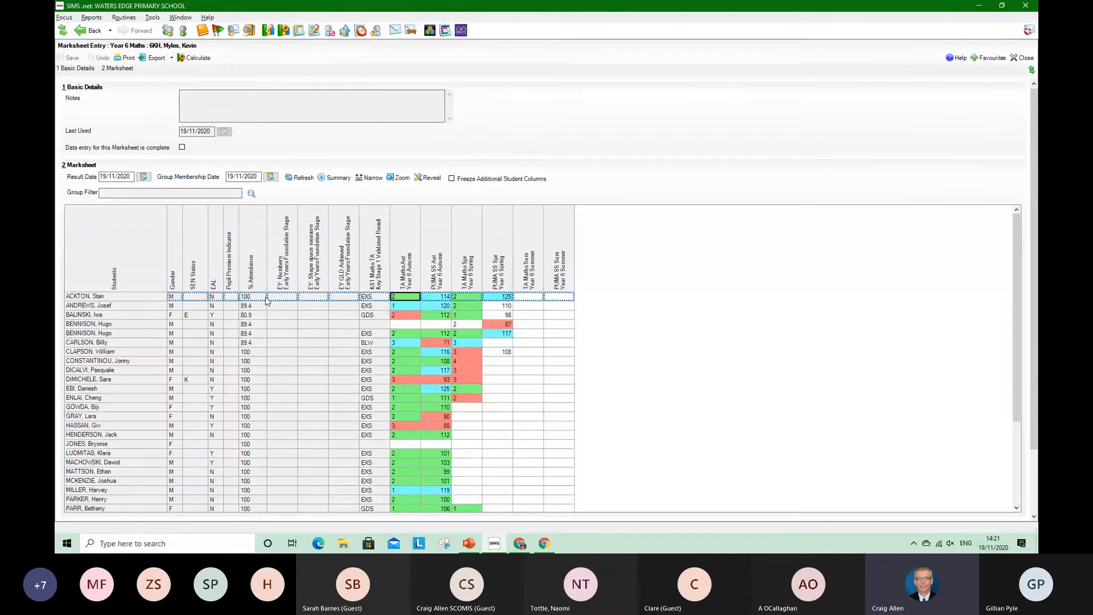
pyautogui.click(92, 296)
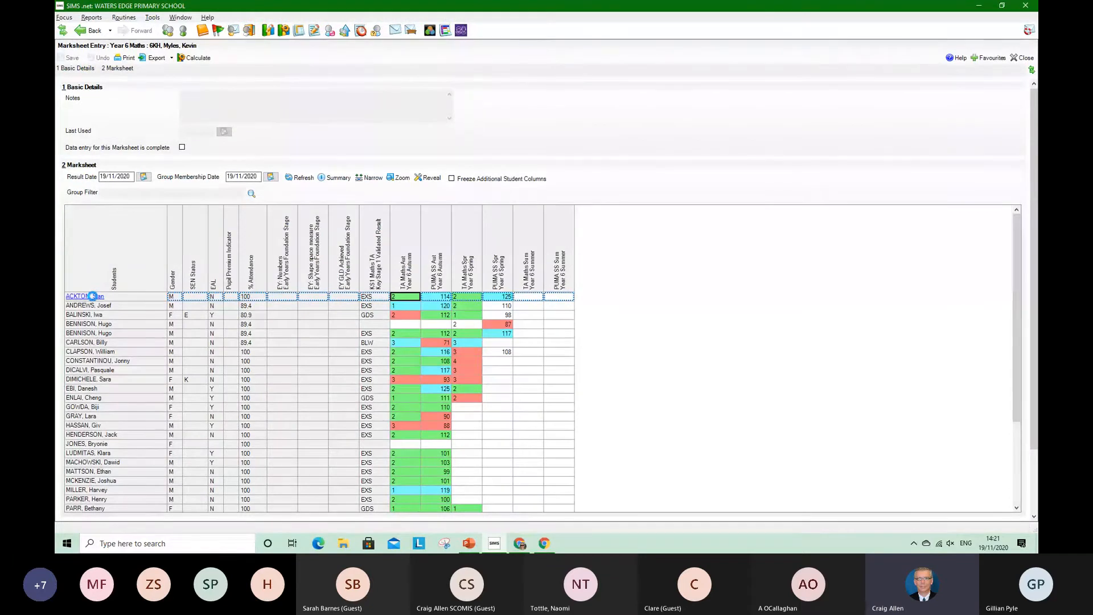
pyautogui.click(92, 296)
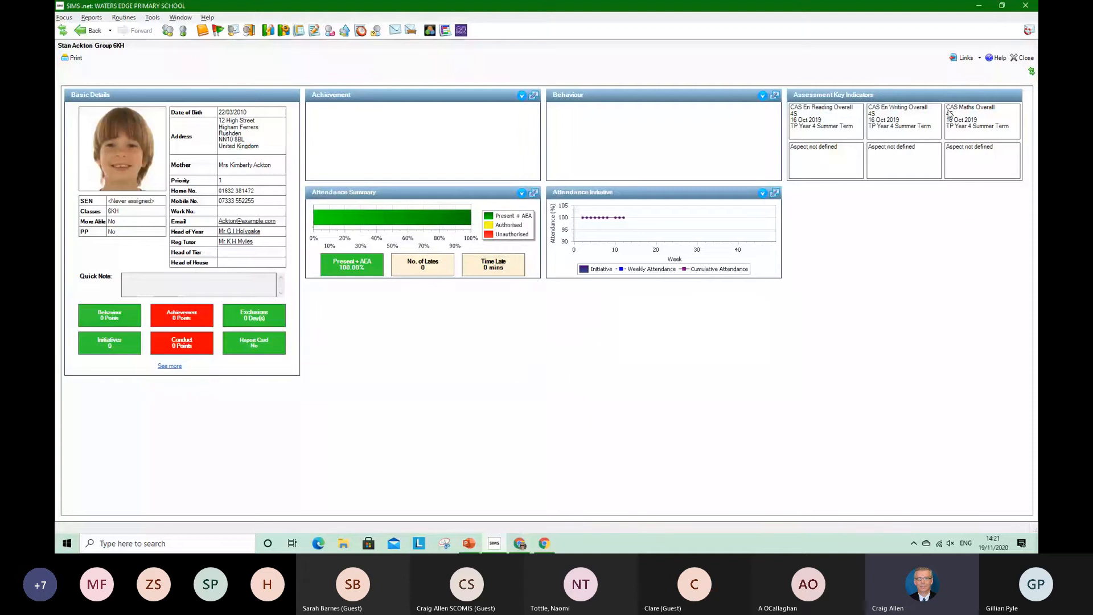
pyautogui.moveTo(832, 114); pyautogui.dragTo(894, 127)
pyautogui.click(1018, 59)
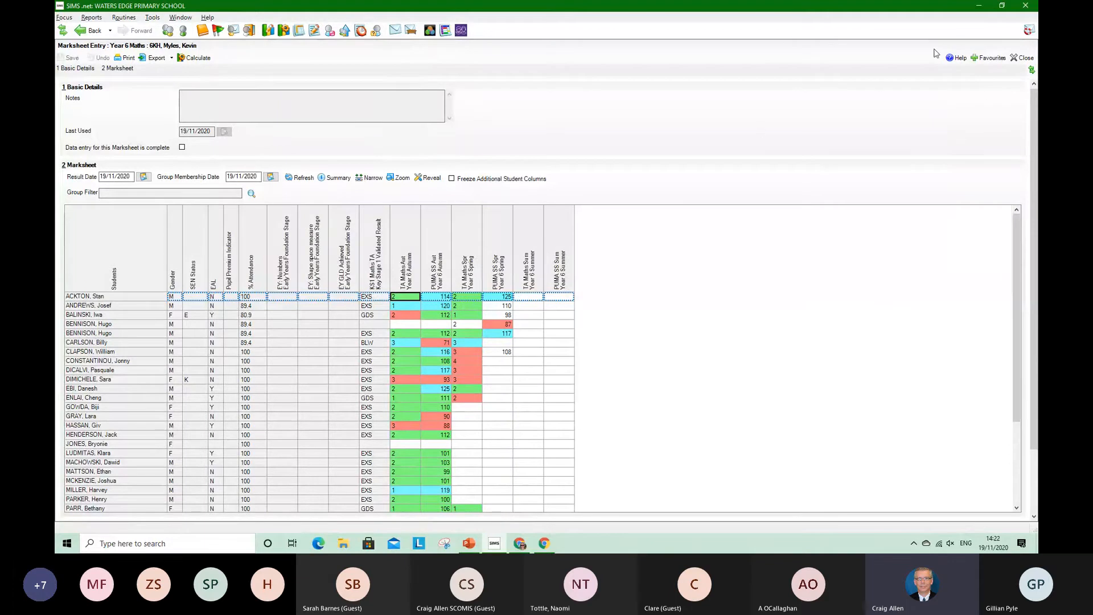
# Close the marksheet and populate the saved tracking grid KS1 v Current TA Yr6 with pupils for TA Maths
pyautogui.click(1022, 58)
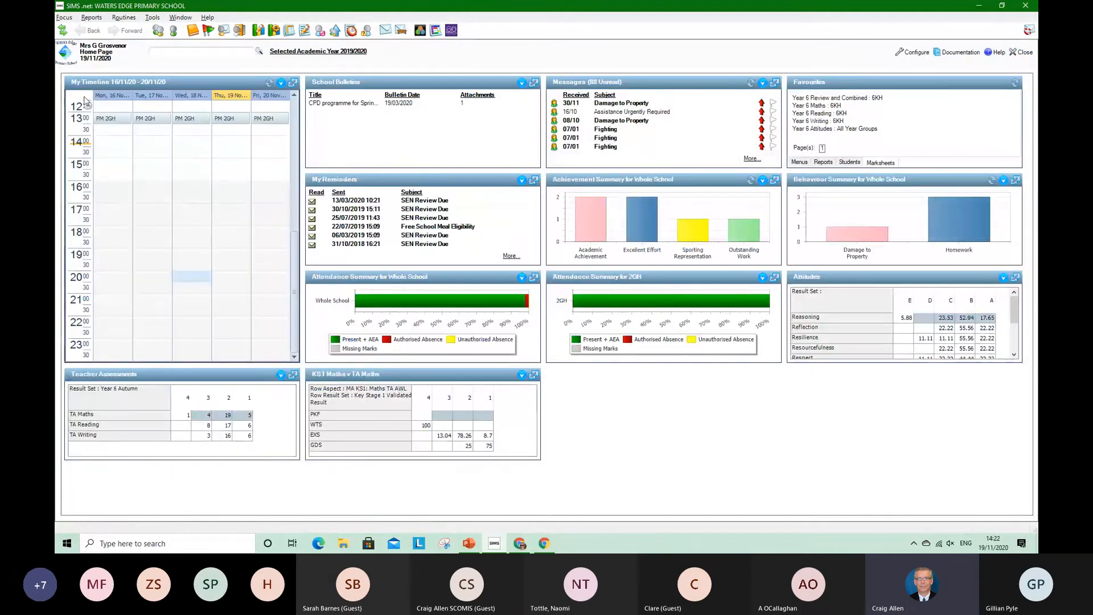
pyautogui.click(67, 19)
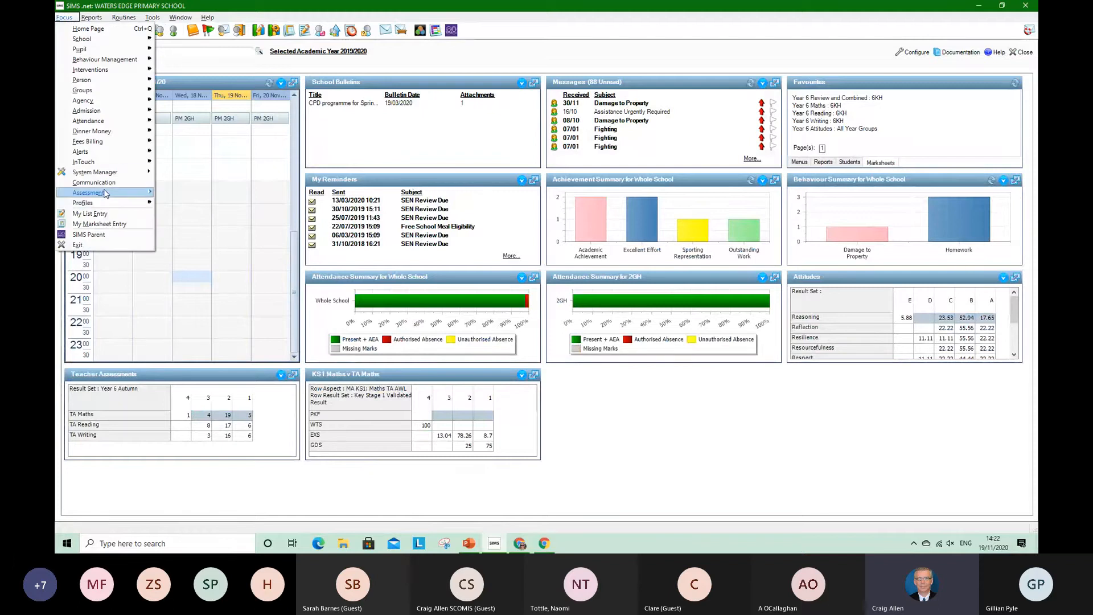
pyautogui.moveTo(142, 203)
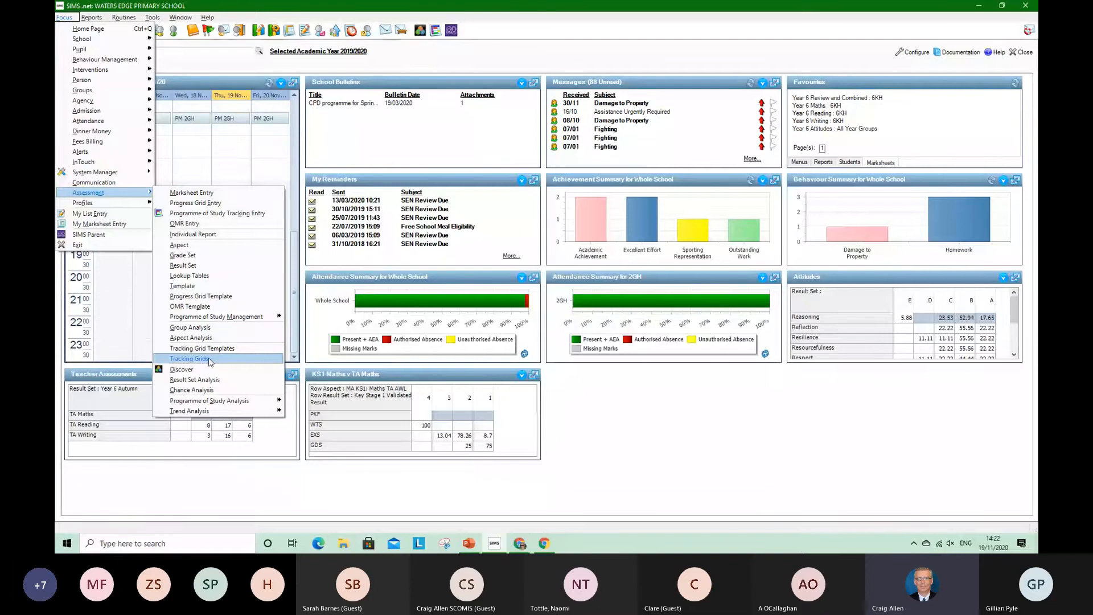
pyautogui.click(206, 358)
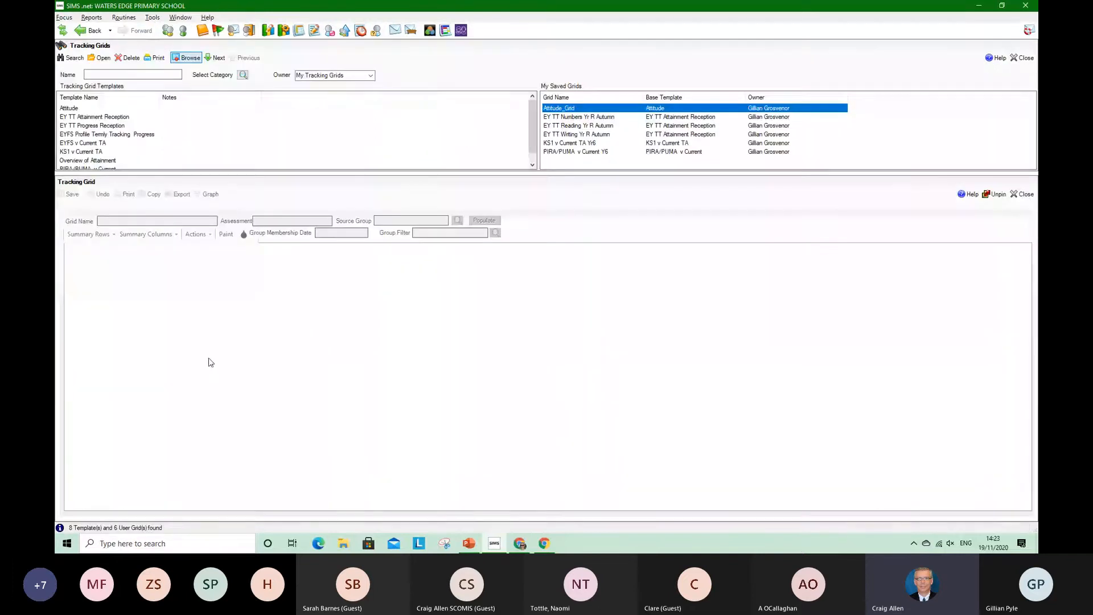
pyautogui.doubleClick(590, 143)
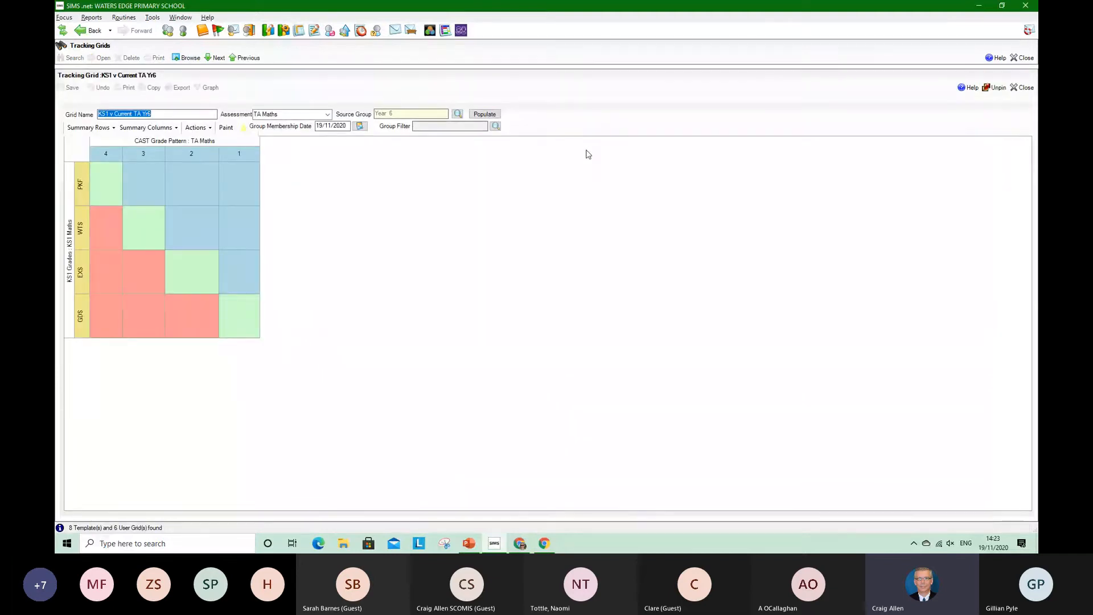
pyautogui.click(483, 115)
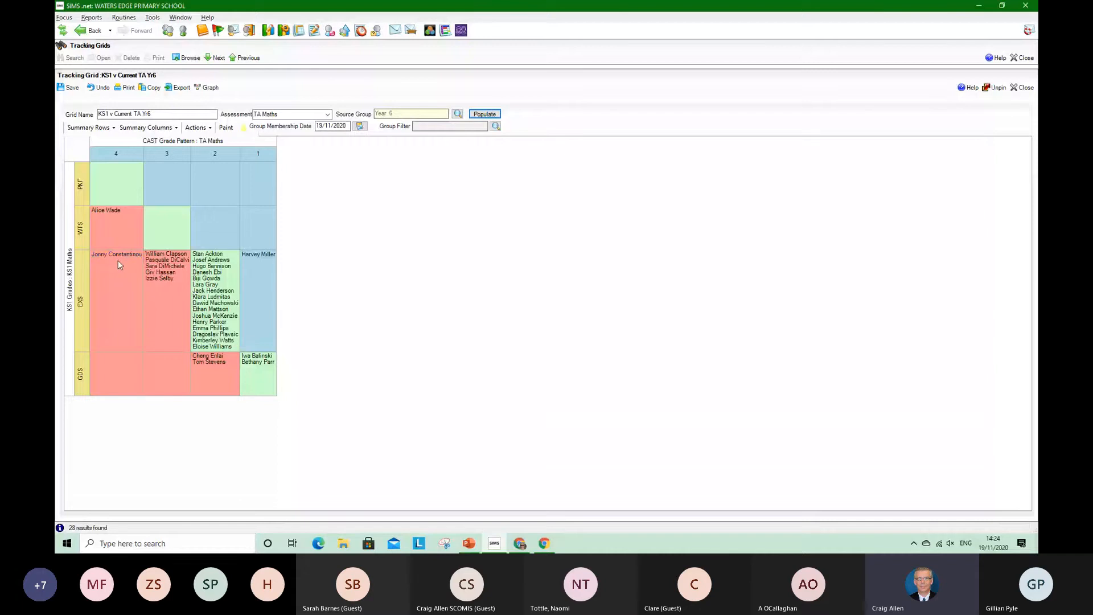
# Change the tracking grid to compare TA Reading columns against KS1 Reading rows and populate it
pyautogui.click(328, 114)
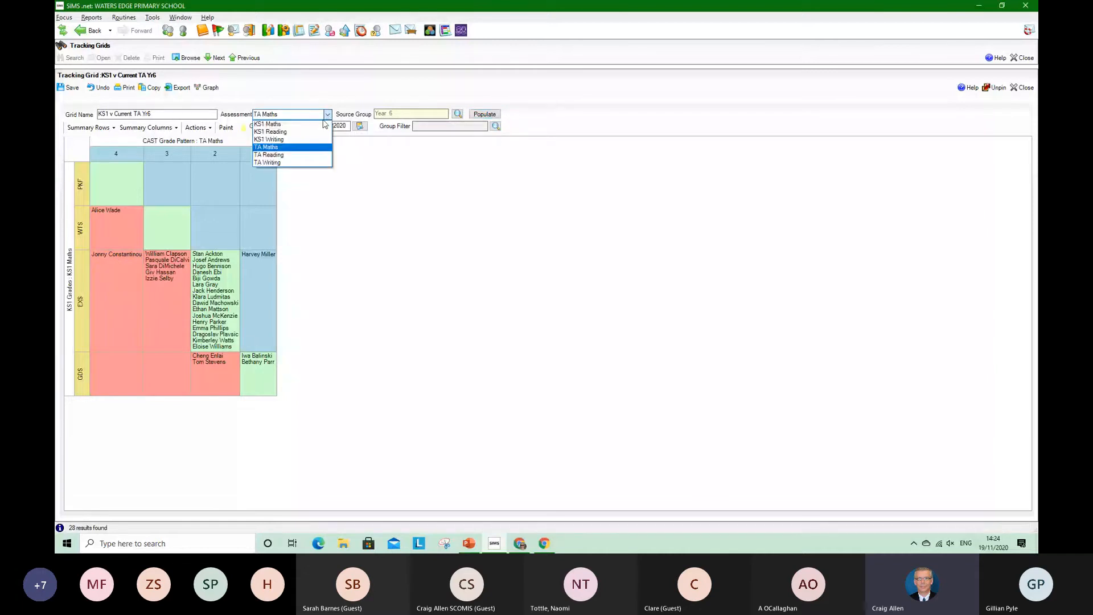
pyautogui.click(291, 155)
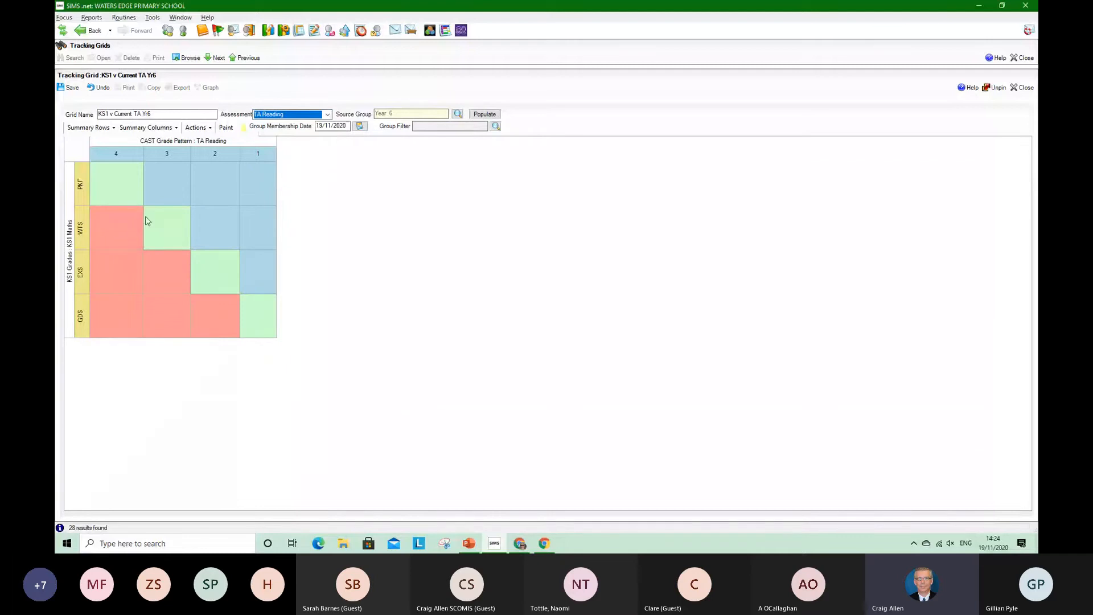
pyautogui.click(70, 266)
pyautogui.rightClick(70, 266)
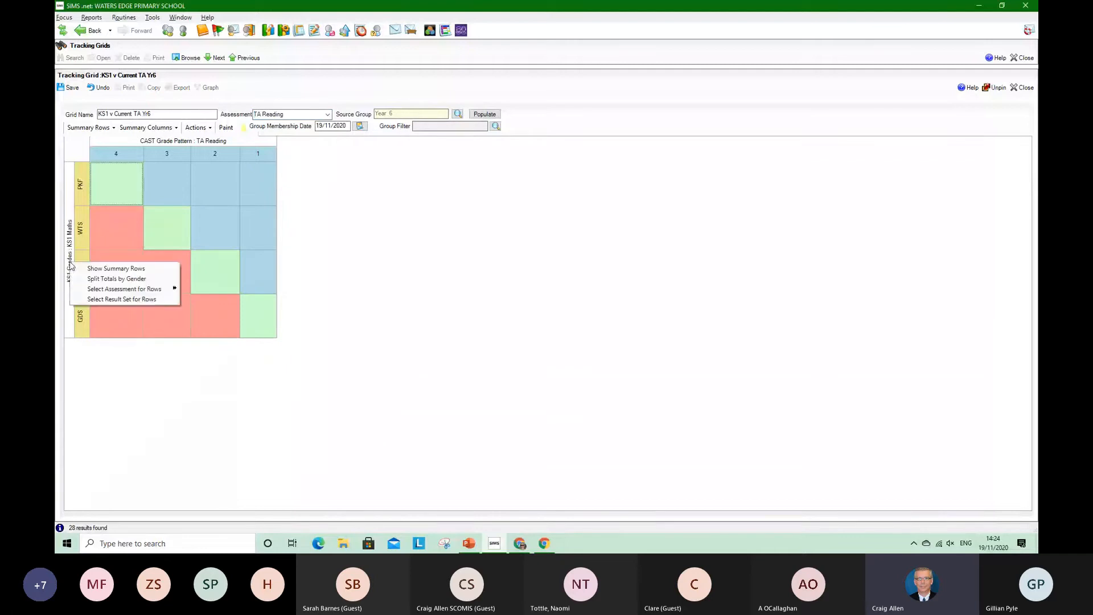
pyautogui.moveTo(123, 290)
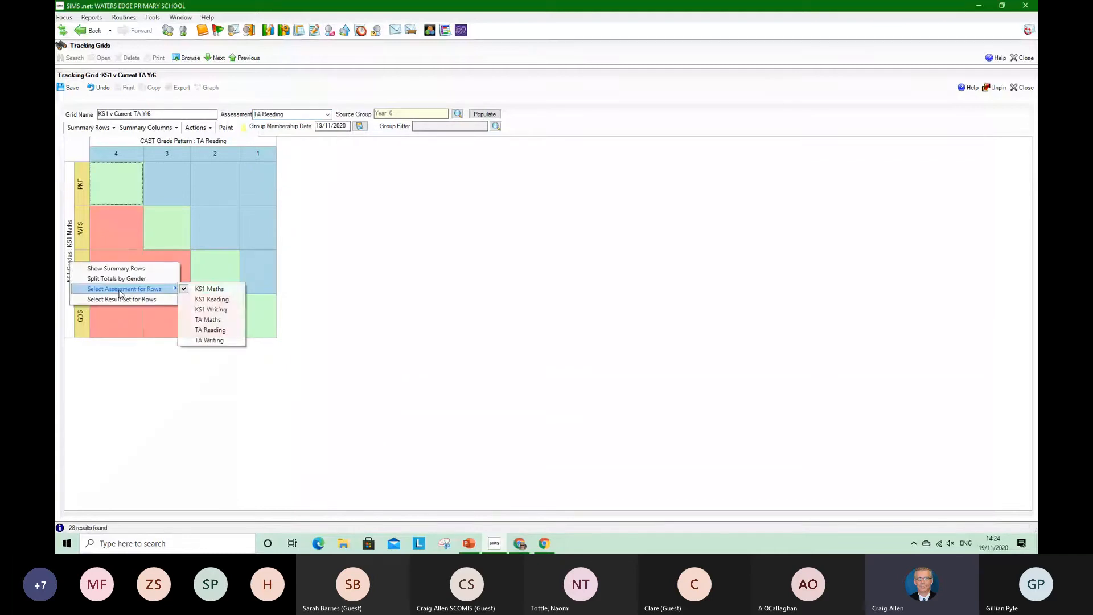
pyautogui.click(216, 301)
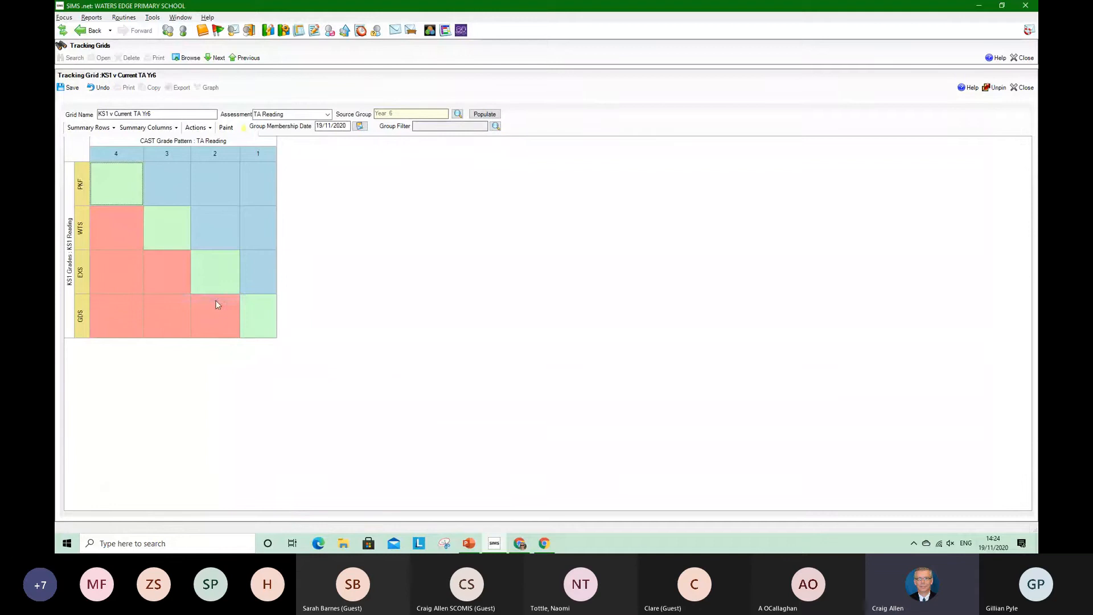
pyautogui.click(488, 116)
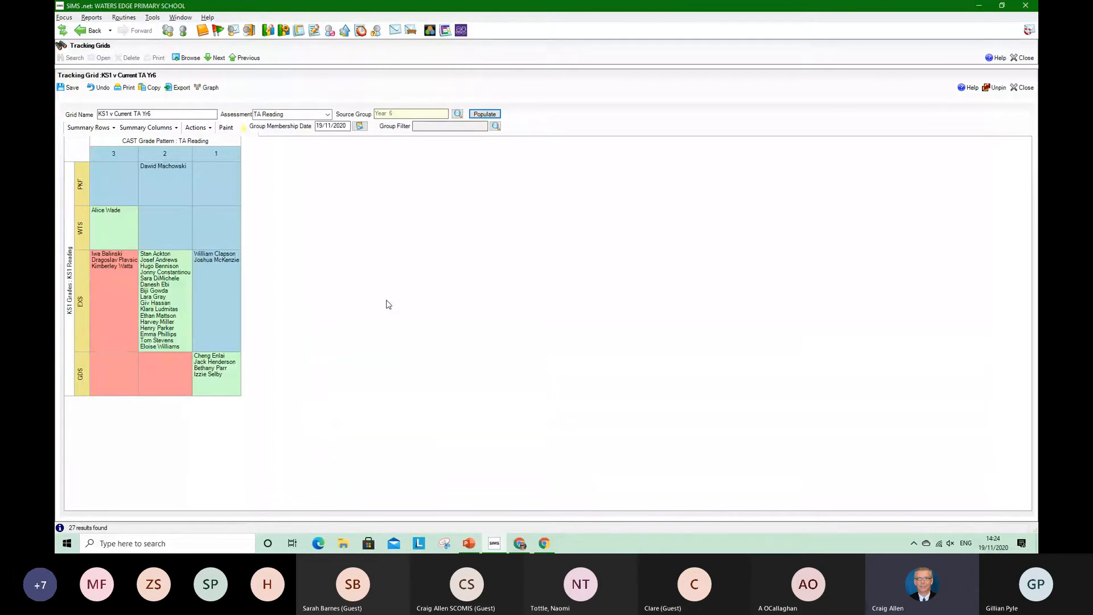
# Discard the changes to the current grid and view a new TA Maths tracking grid based on the Overview of Attainment template
pyautogui.click(191, 58)
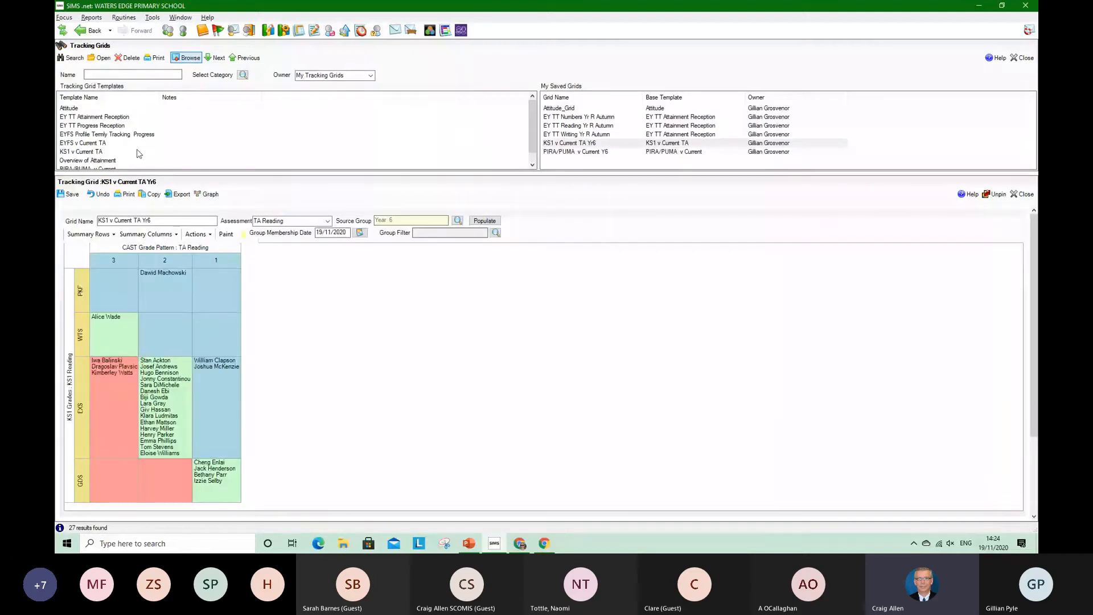
pyautogui.doubleClick(106, 160)
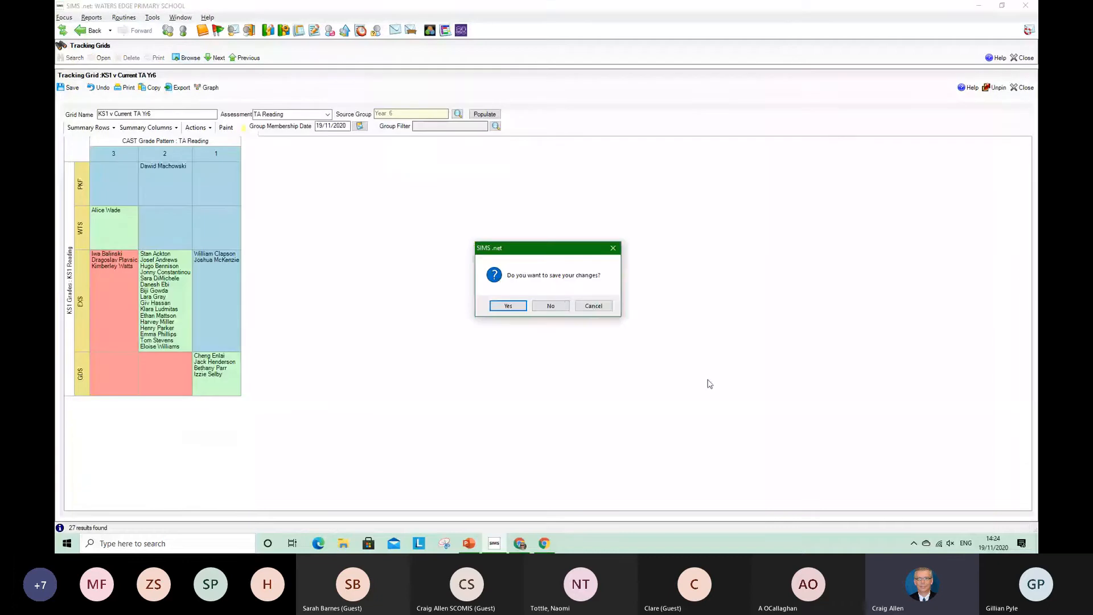
pyautogui.click(557, 306)
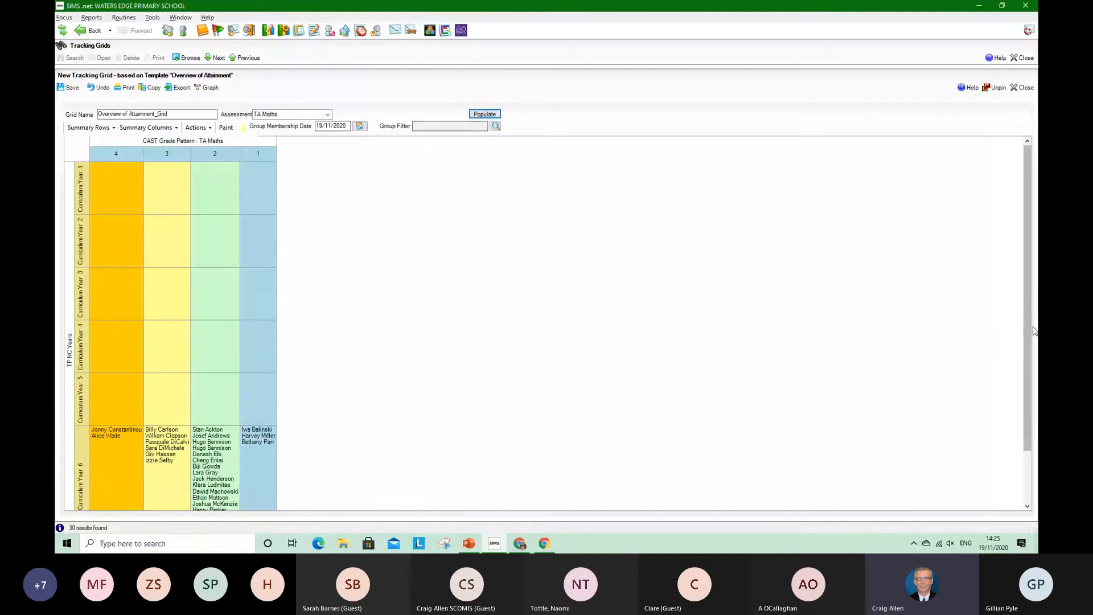
pyautogui.moveTo(1028, 329); pyautogui.dragTo(1037, 410)
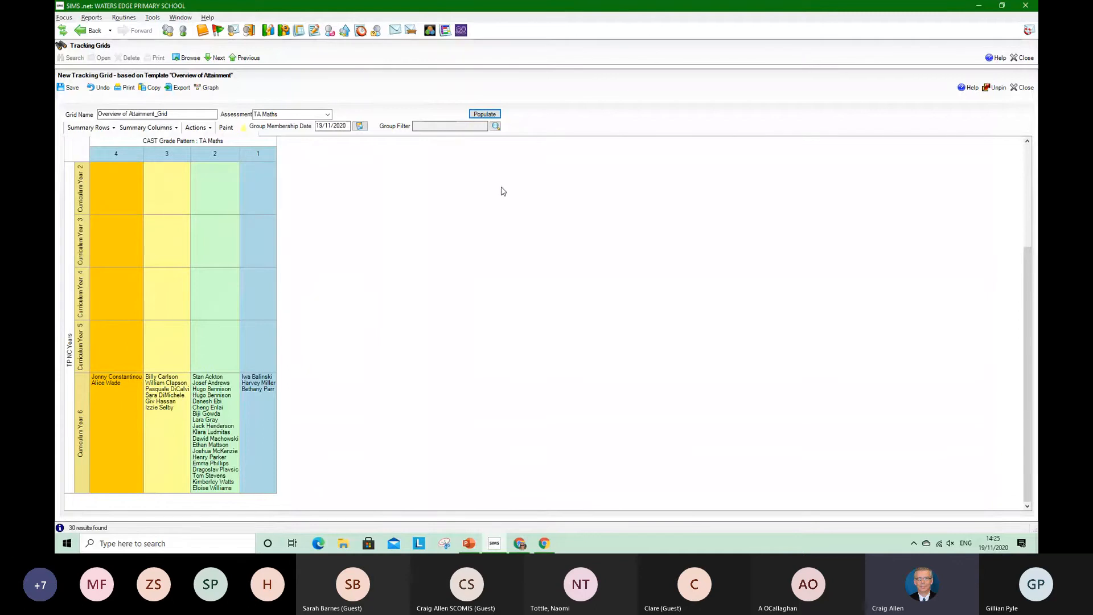
# Filter the Overview of Attainment grid to SEN Status Education, Health and Care Plan and SEN Support, and repopulate it
pyautogui.click(495, 125)
pyautogui.moveTo(665, 319); pyautogui.dragTo(652, 365)
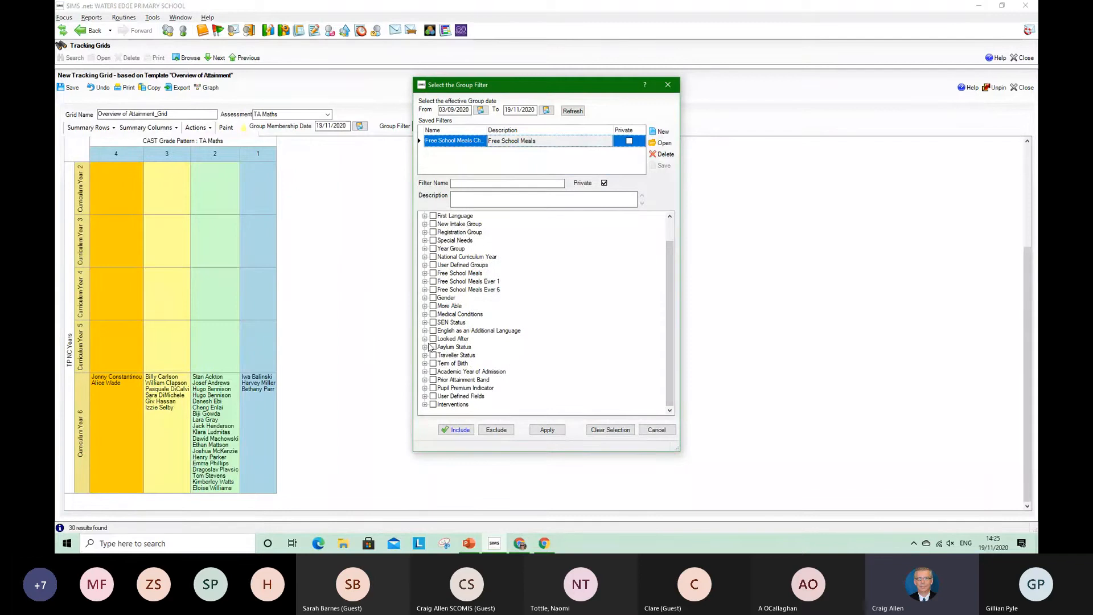
pyautogui.click(425, 322)
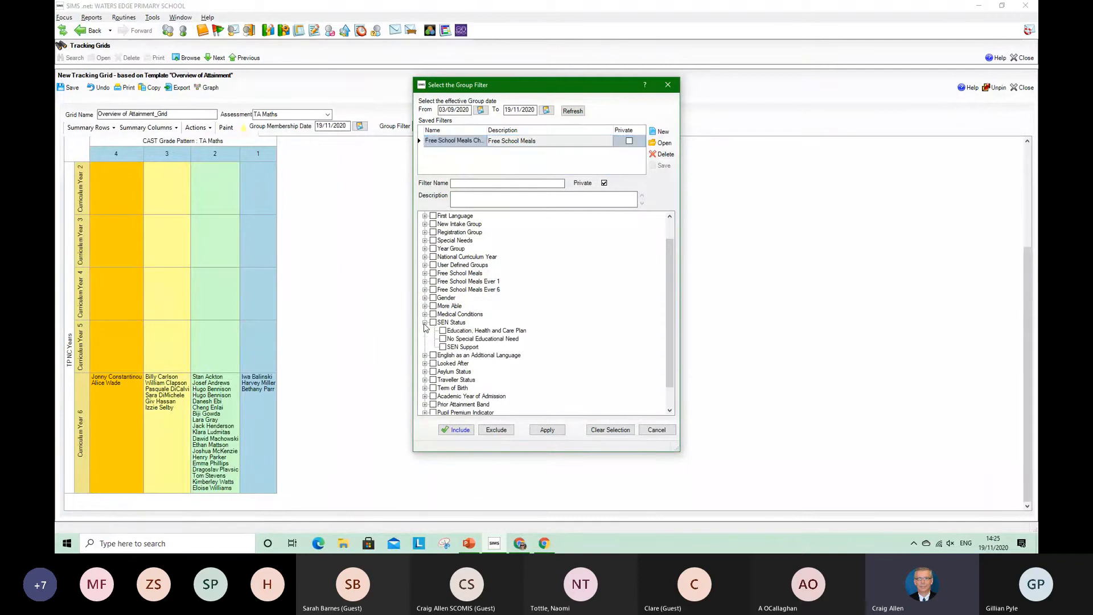
pyautogui.click(442, 331)
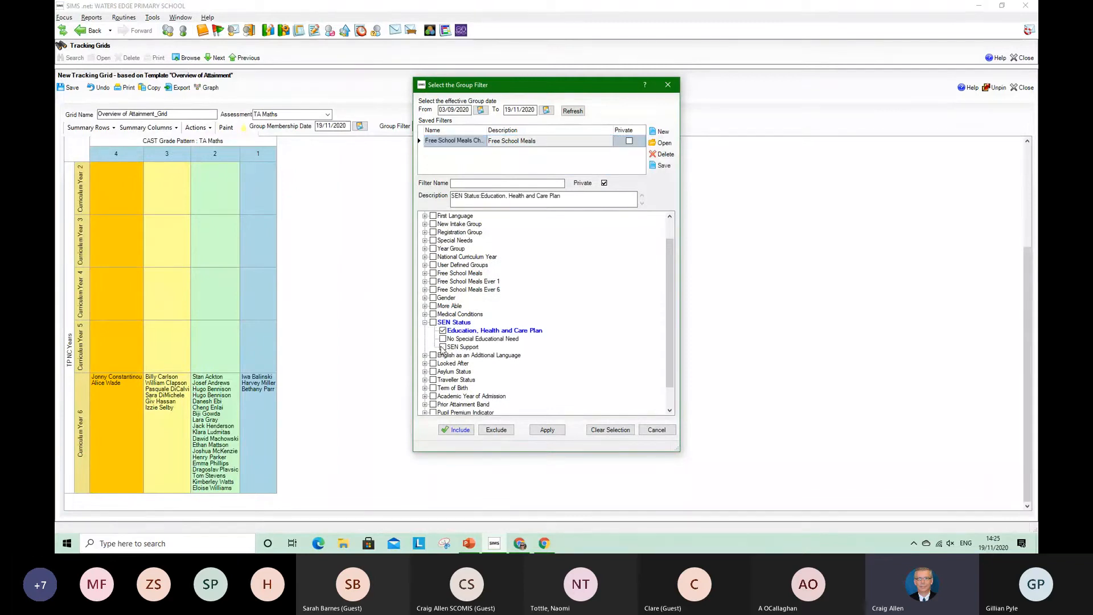
pyautogui.click(546, 430)
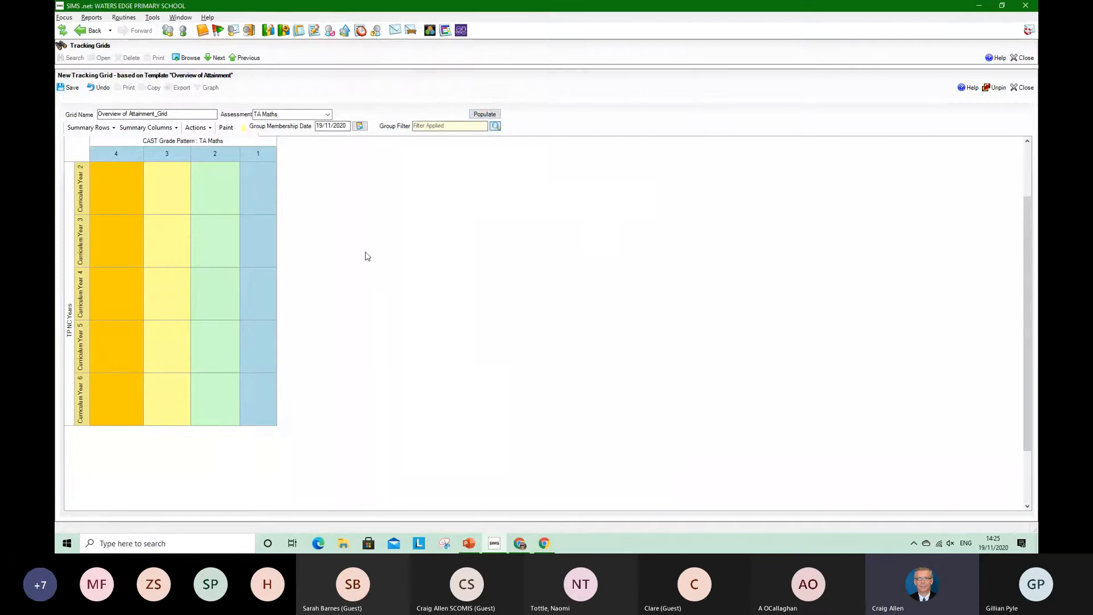
pyautogui.click(484, 114)
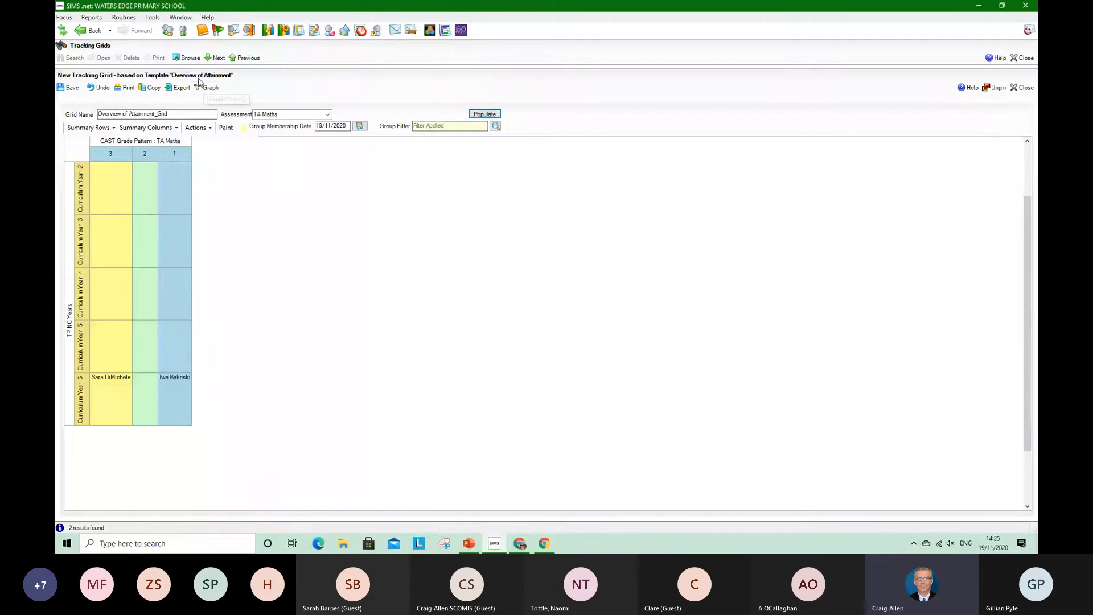
# Discard the current grid's changes and start a new TA Reading tracking grid from the PIRA/PUMA v Current template
pyautogui.click(196, 59)
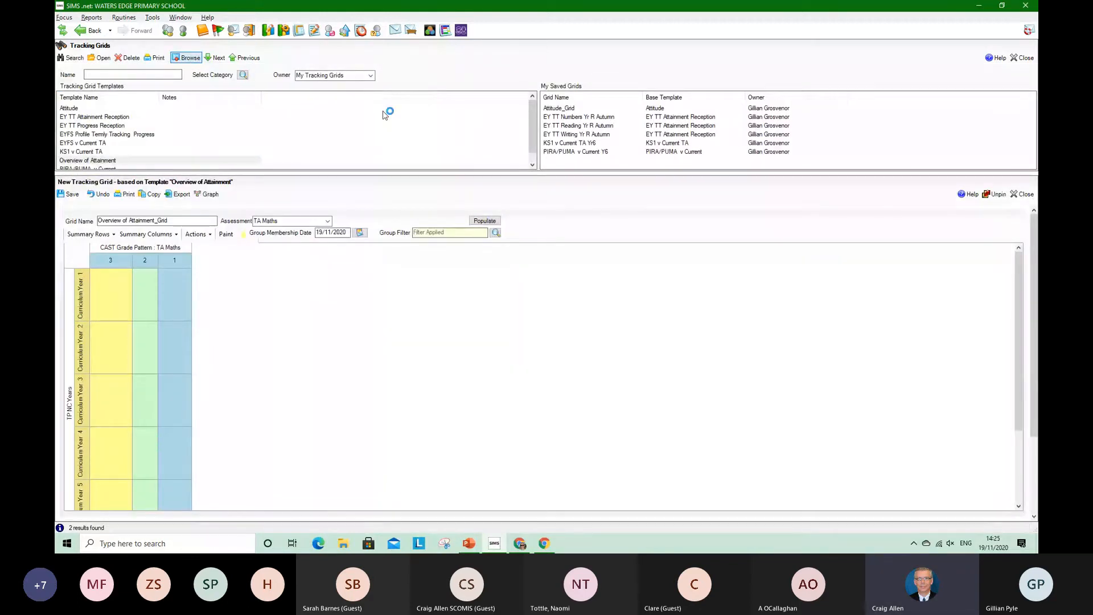
pyautogui.scroll(-1, 531, 137)
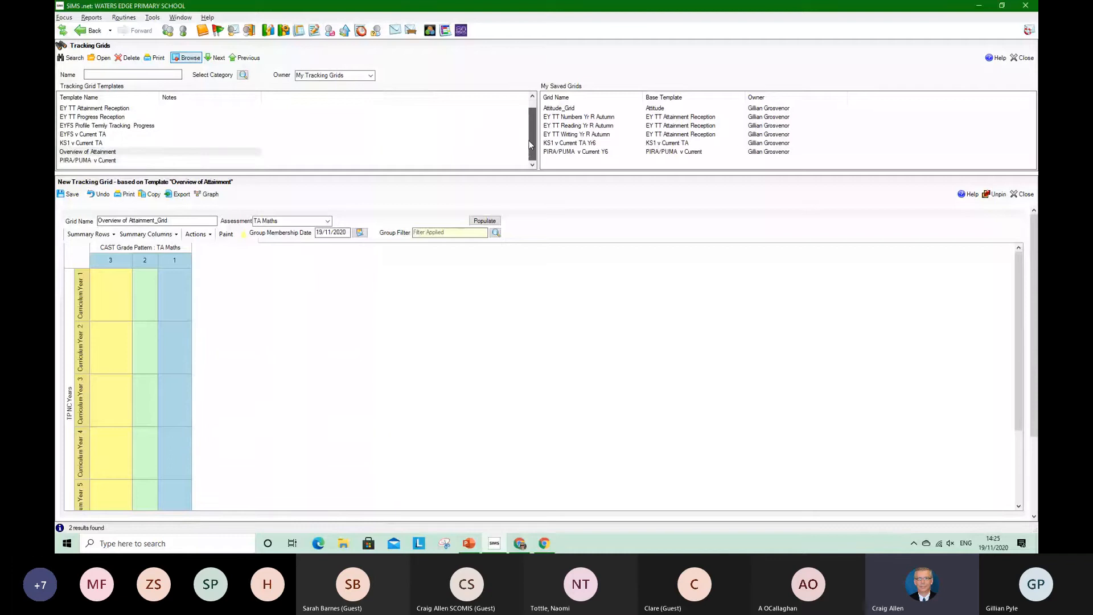
pyautogui.doubleClick(91, 162)
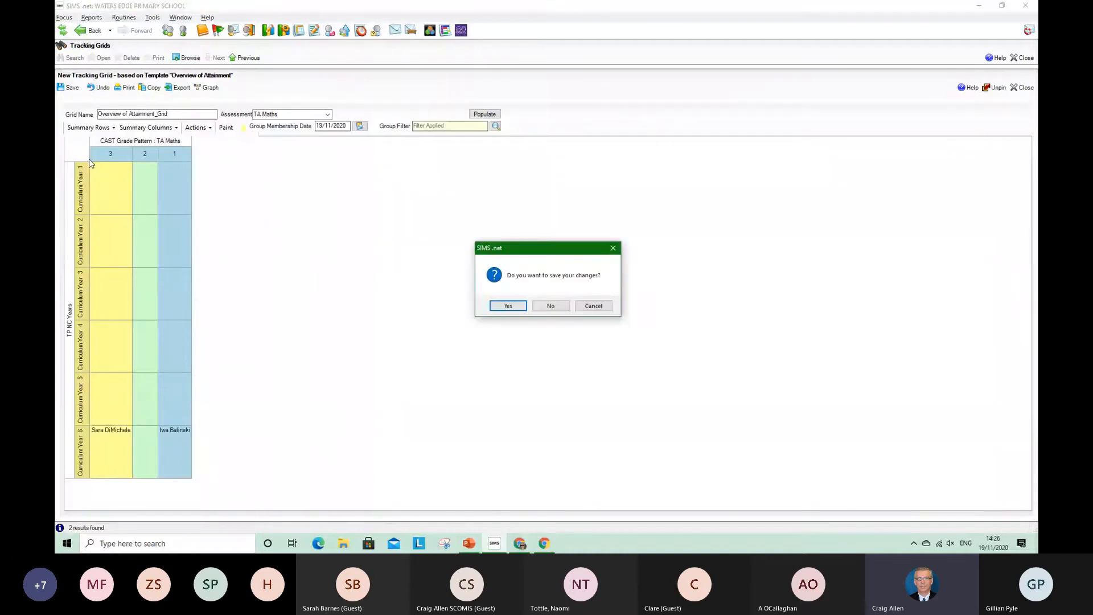
pyautogui.click(557, 308)
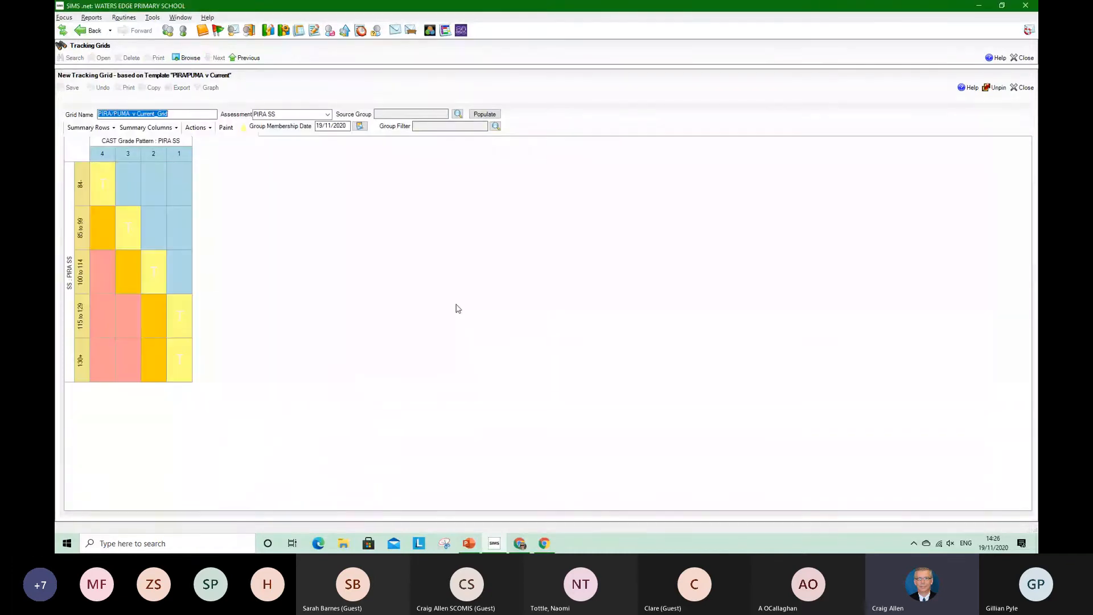
pyautogui.click(330, 115)
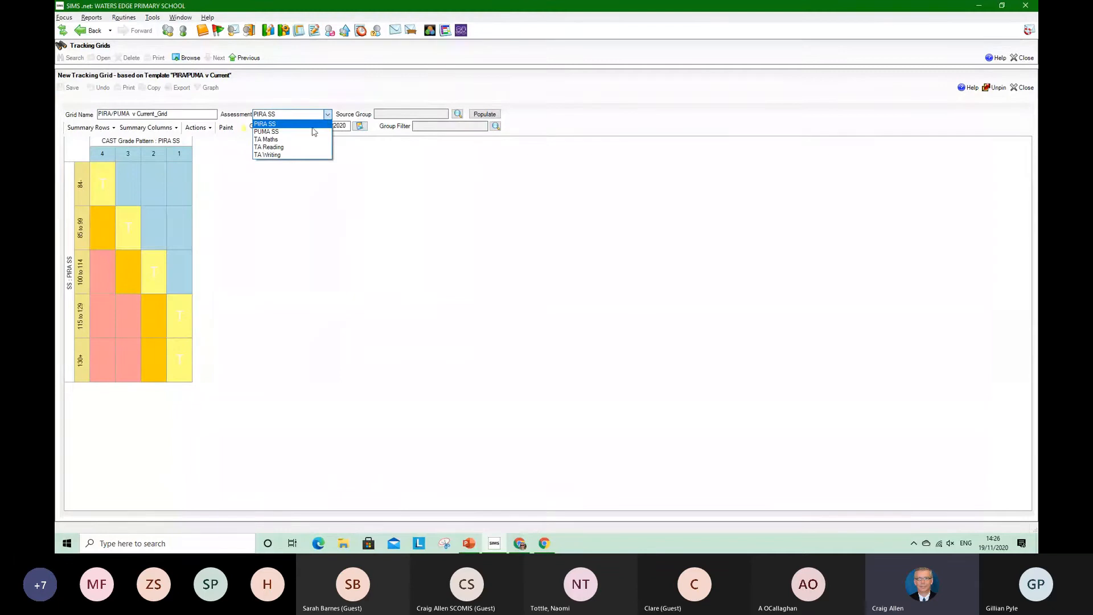
pyautogui.click(307, 147)
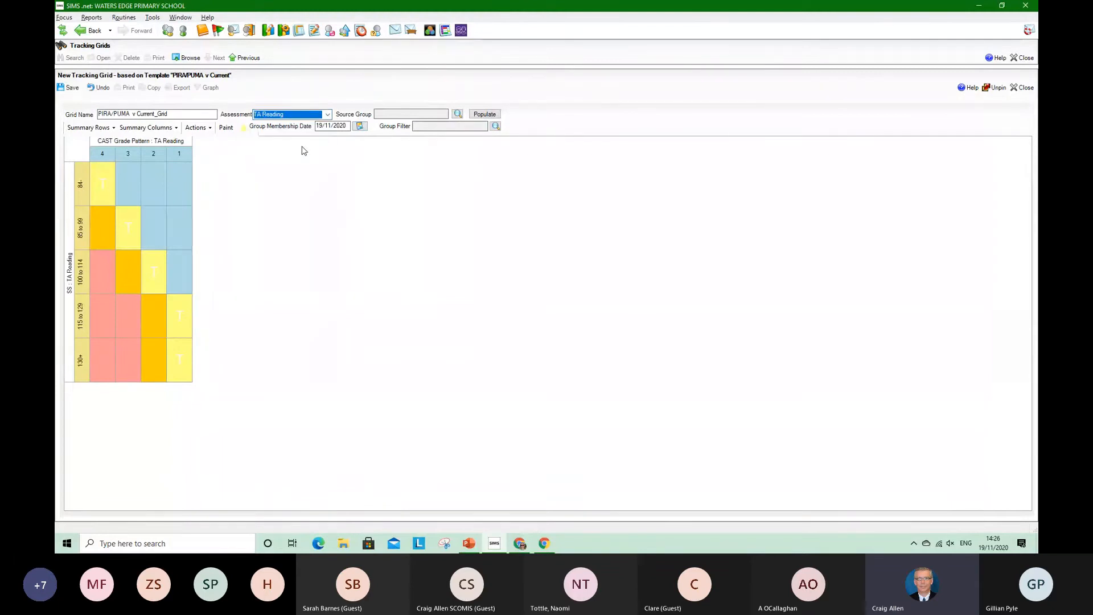
# Show summary rows split by gender and set the assessment for the grid's rows to PIRA SS
pyautogui.rightClick(72, 266)
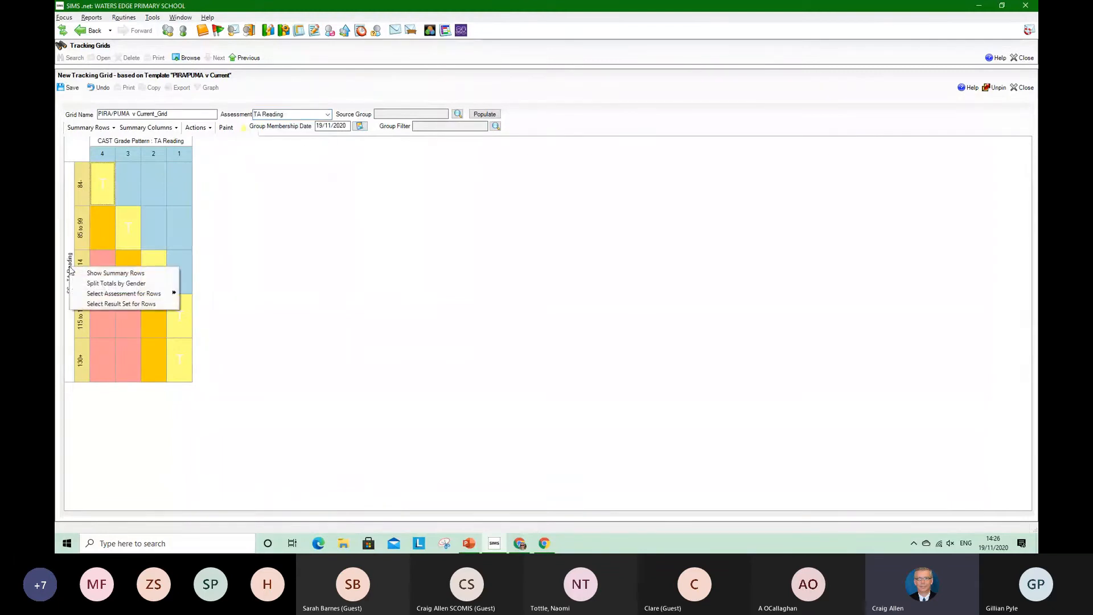
pyautogui.moveTo(100, 296)
pyautogui.click(74, 283)
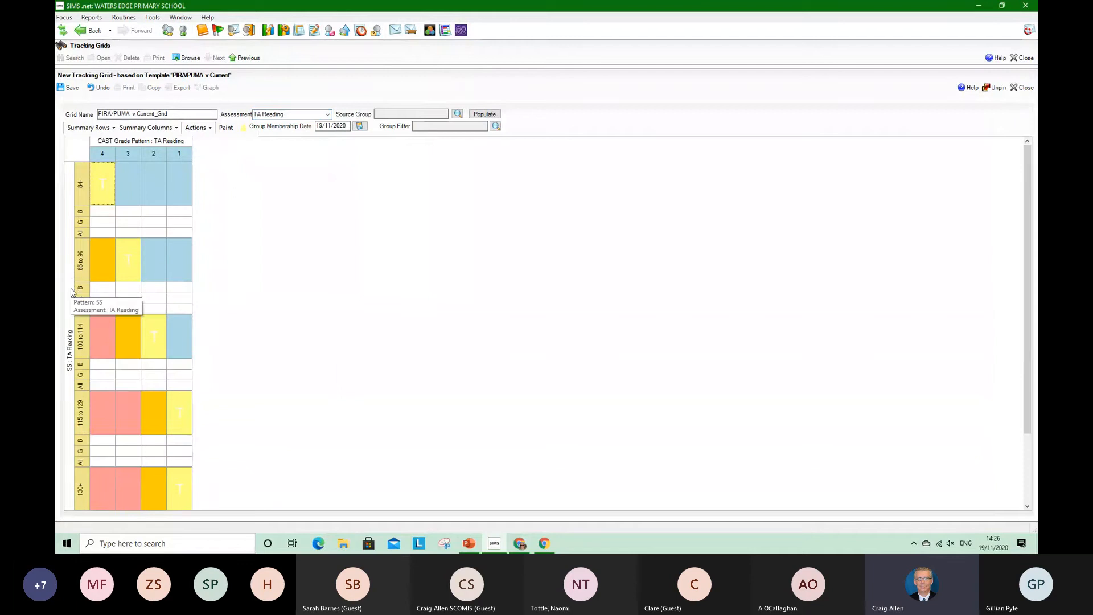
pyautogui.rightClick(72, 283)
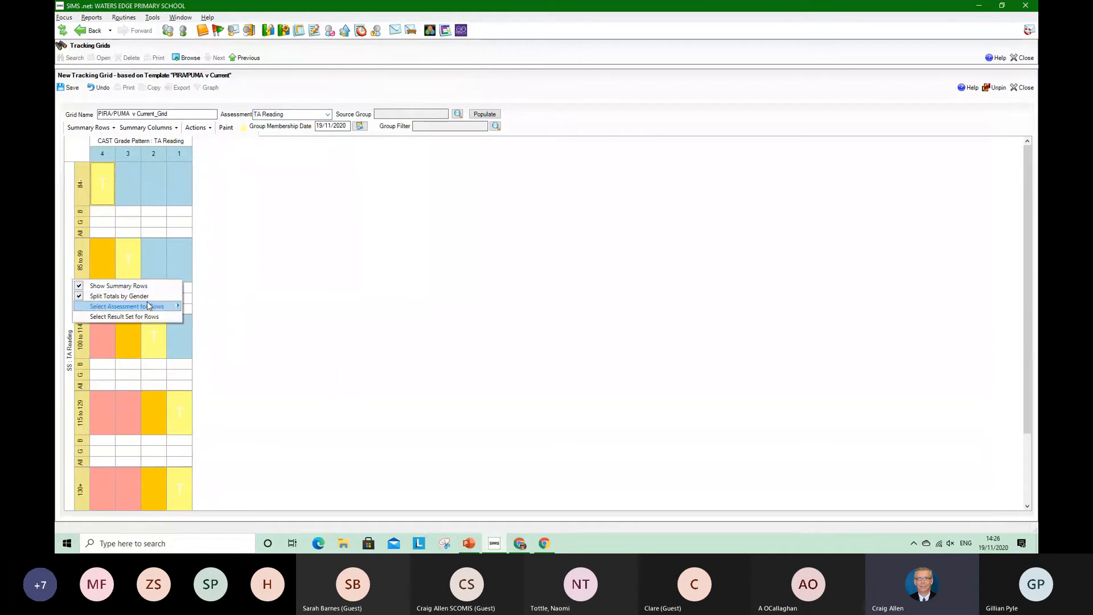
pyautogui.moveTo(153, 306)
pyautogui.click(199, 308)
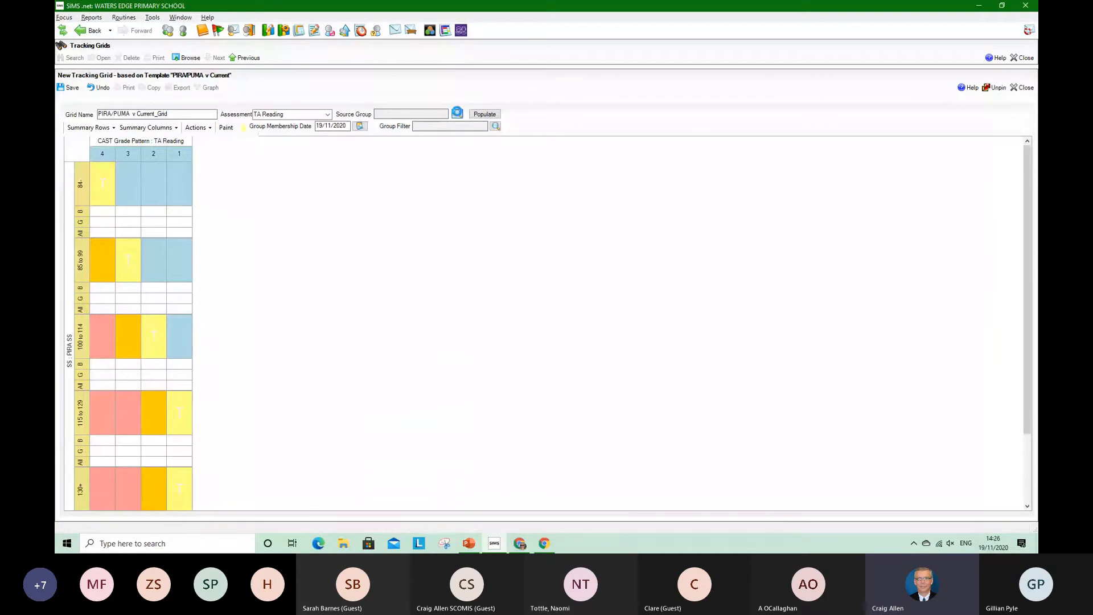
# Set the grid's source group to Year 6 and populate it with pupils
pyautogui.click(457, 113)
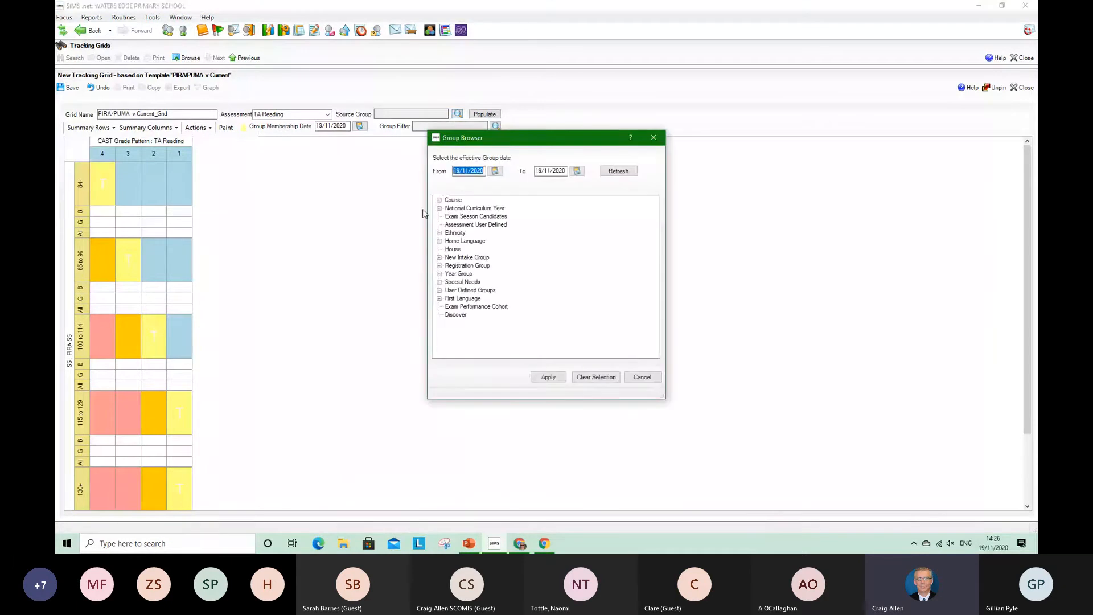
pyautogui.click(439, 274)
pyautogui.click(466, 331)
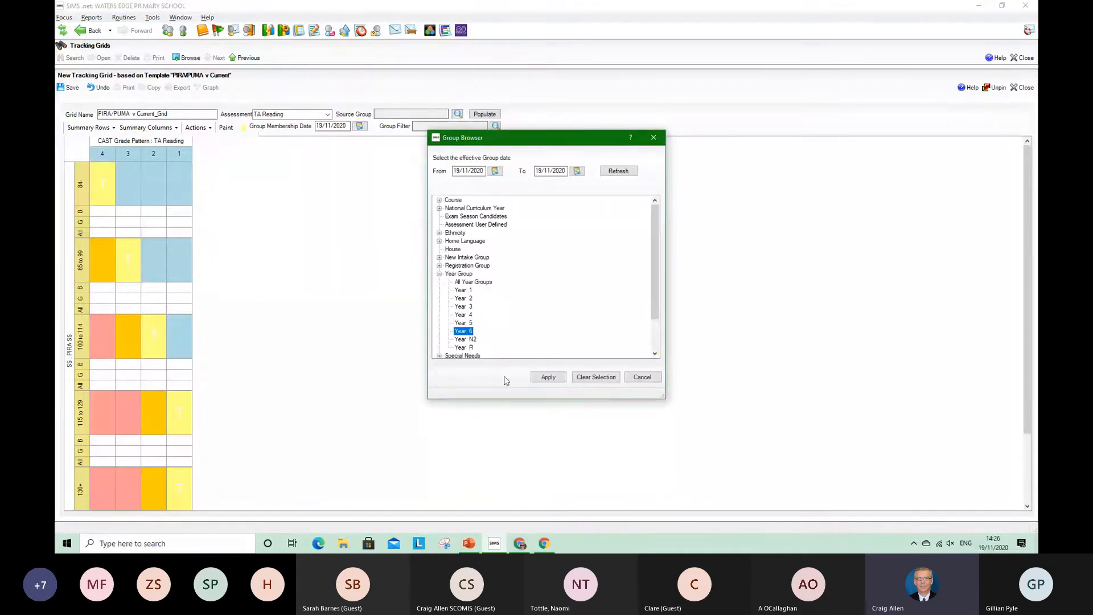
pyautogui.click(547, 376)
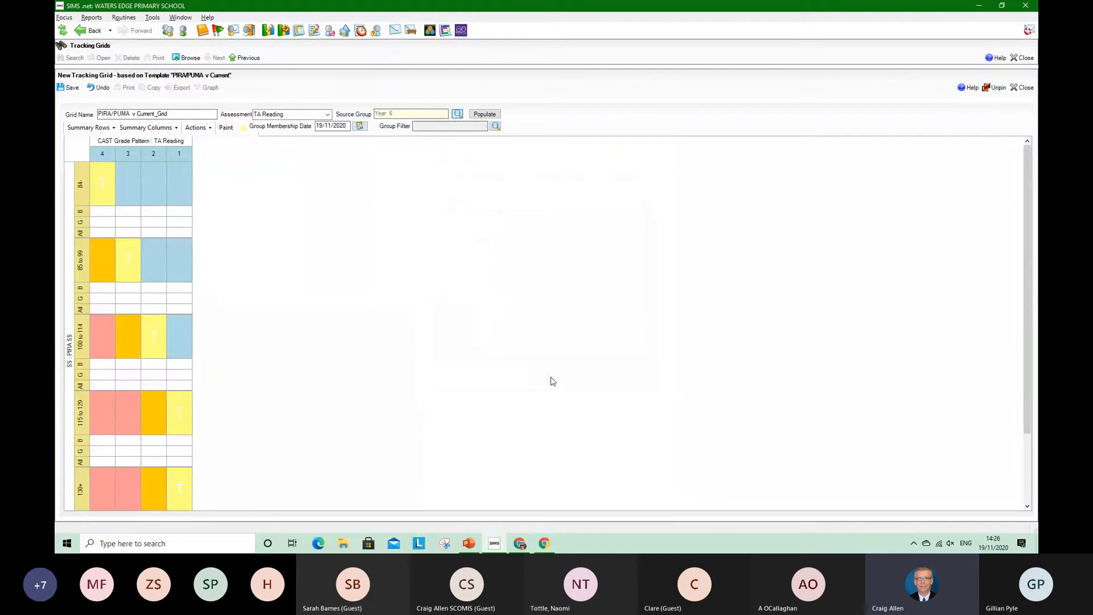
pyautogui.click(493, 115)
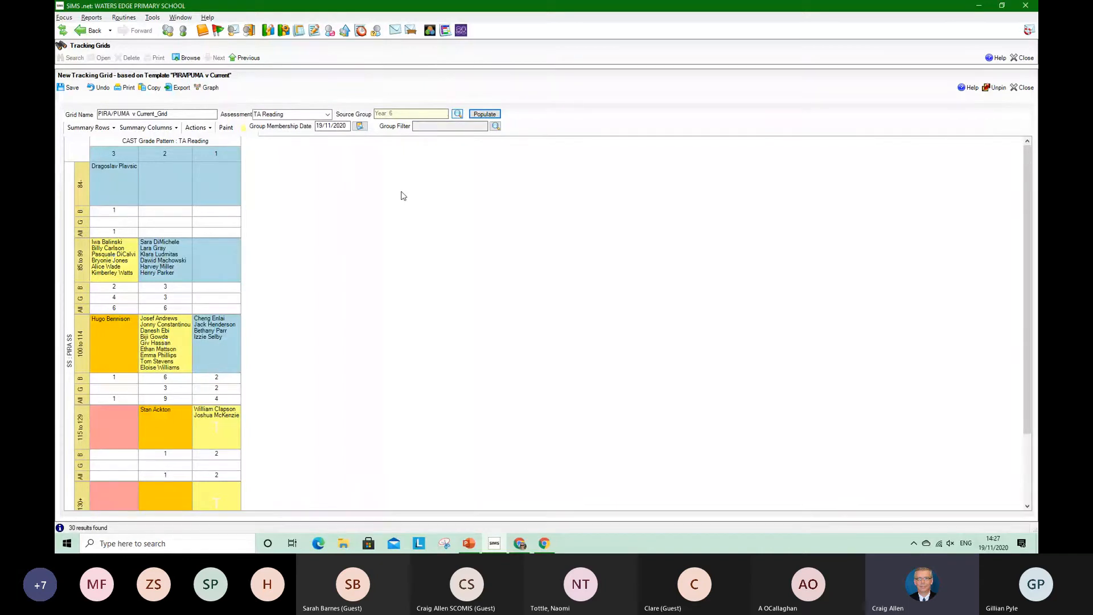
# Close the tracking grids without saving and view the Year 6 Attitudes marksheet for All Year Groups
pyautogui.click(194, 62)
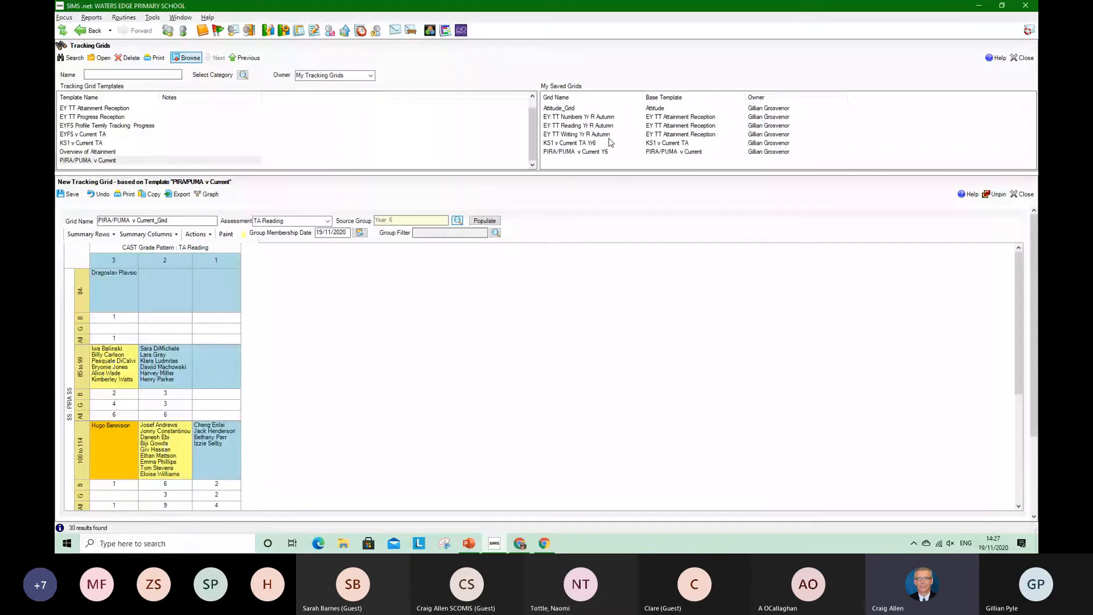
pyautogui.click(1023, 58)
pyautogui.click(558, 308)
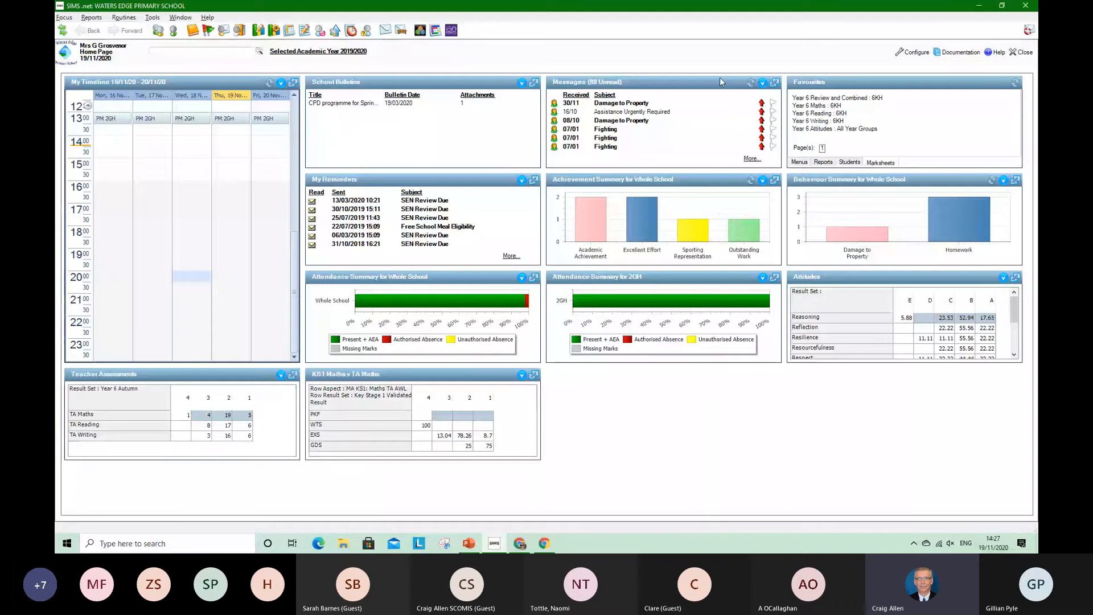
pyautogui.click(822, 128)
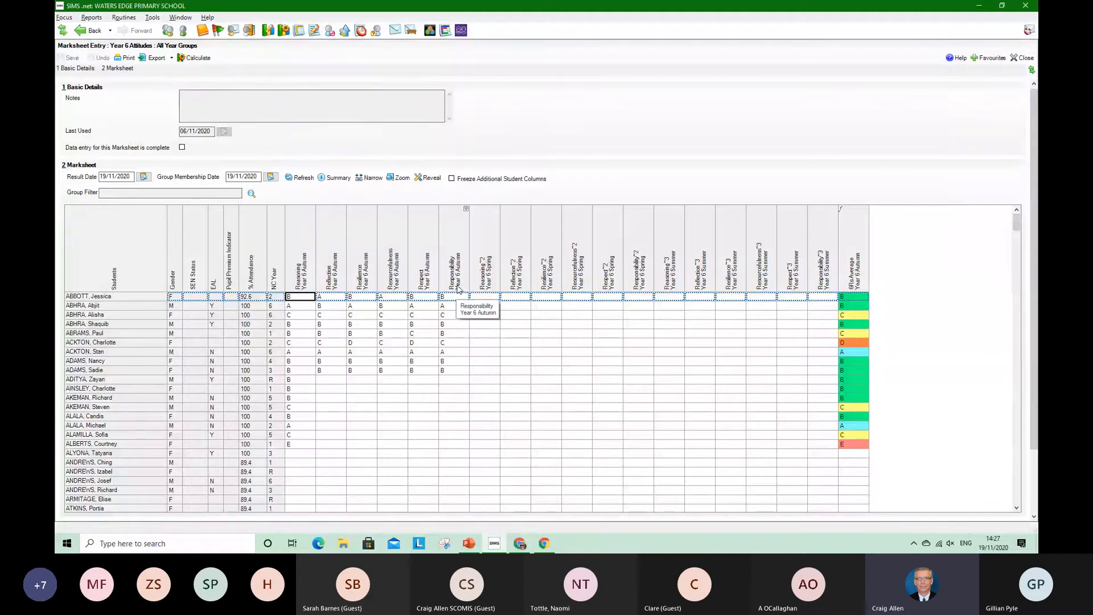
pyautogui.click(451, 379)
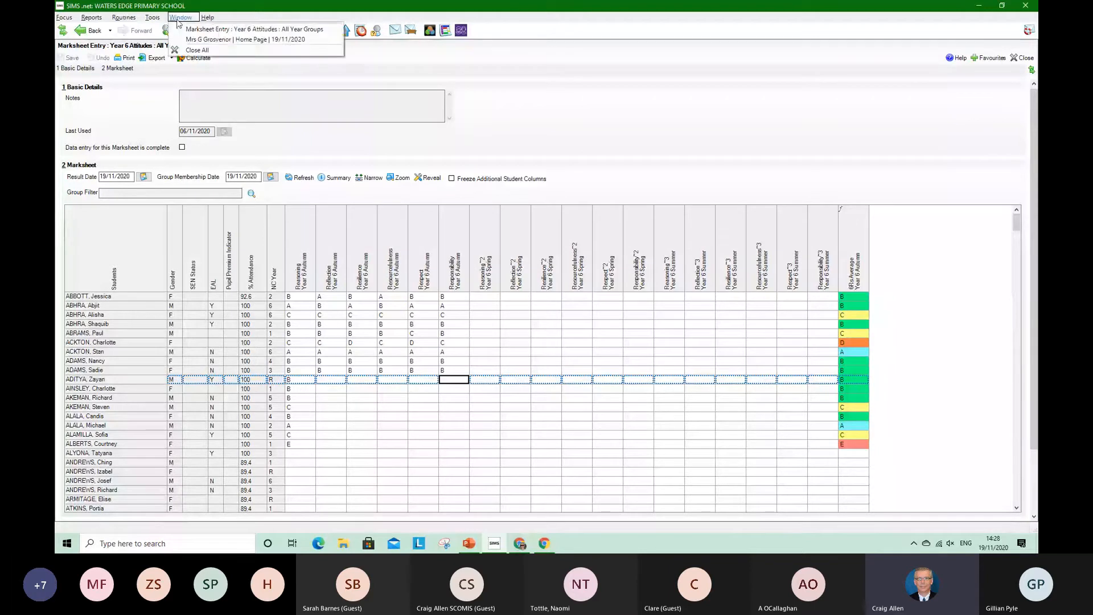
# Return to the assessment tracking grids and open the saved grid Attitude_Grid
pyautogui.click(93, 18)
pyautogui.moveTo(64, 17)
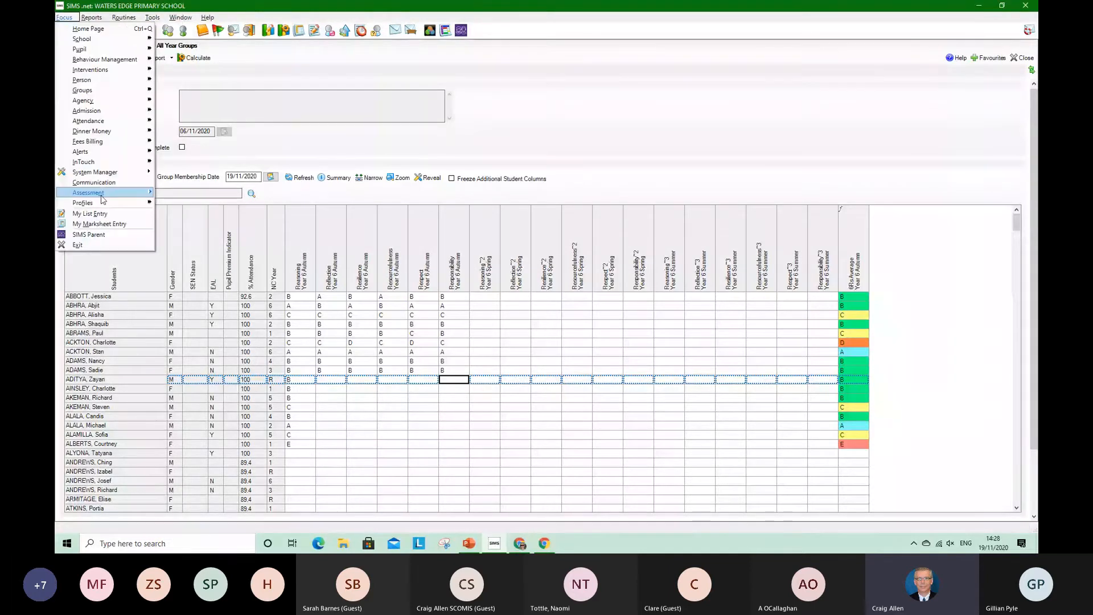
pyautogui.moveTo(131, 197)
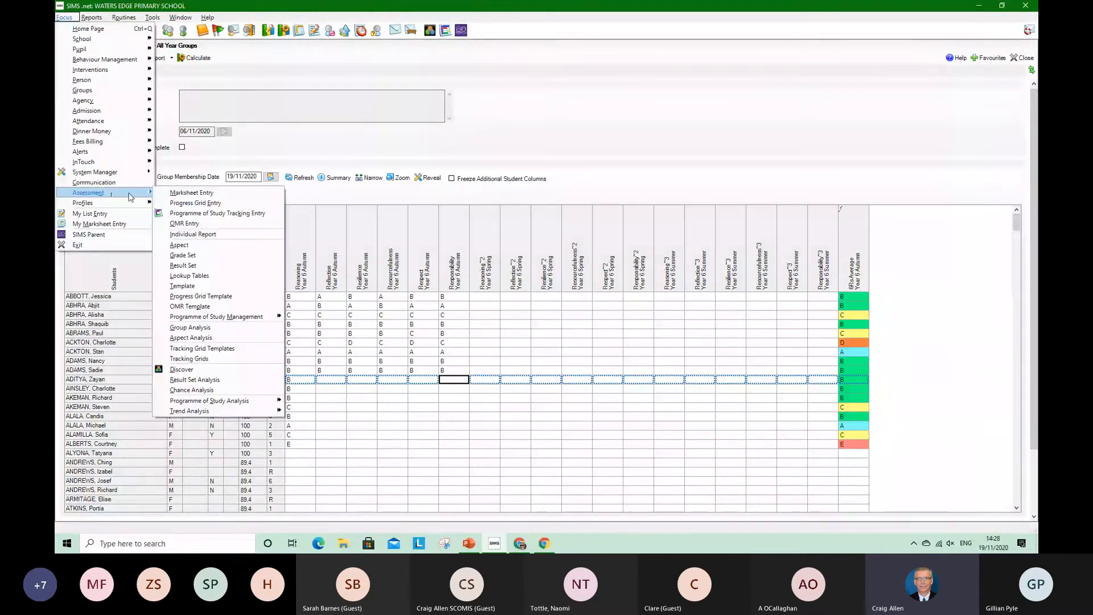
pyautogui.click(222, 359)
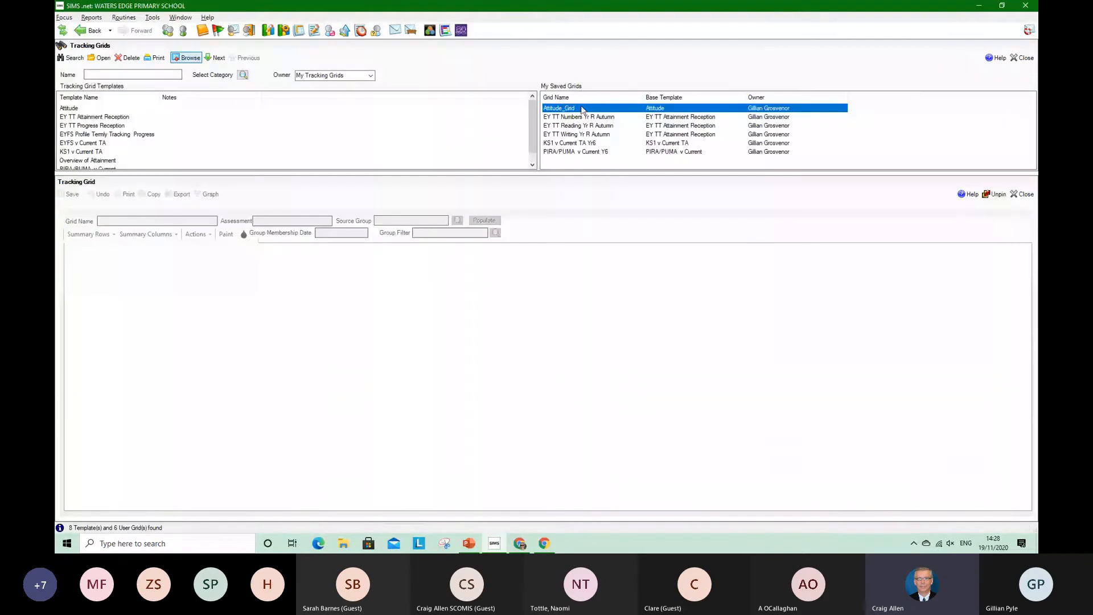
pyautogui.doubleClick(581, 110)
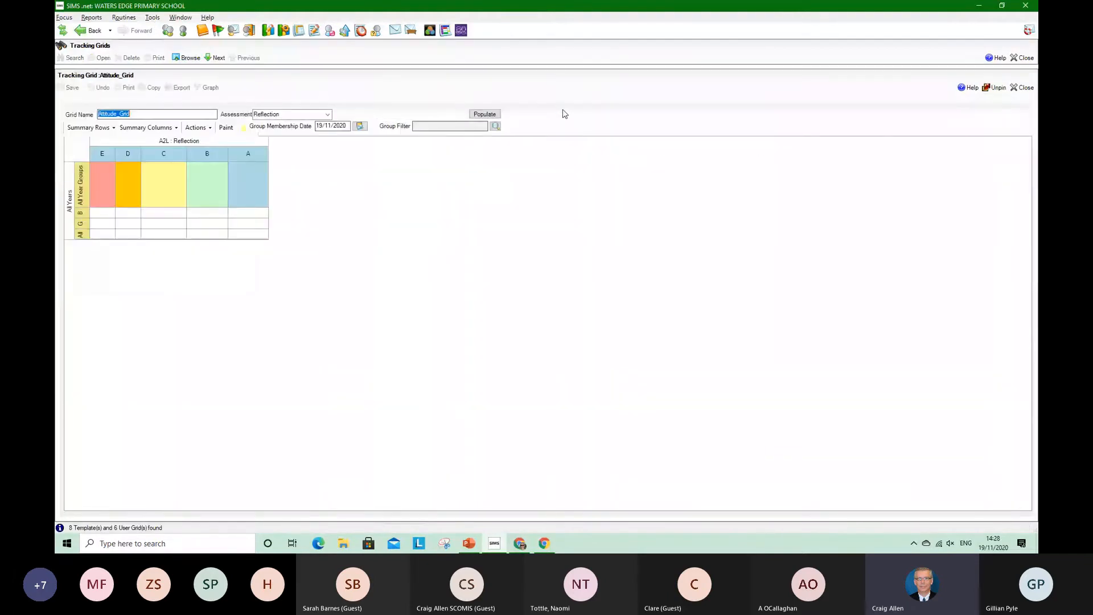
# Populate the attitude grid for the Resilience assessment, and close it without saving the changes
pyautogui.click(327, 114)
pyautogui.click(308, 140)
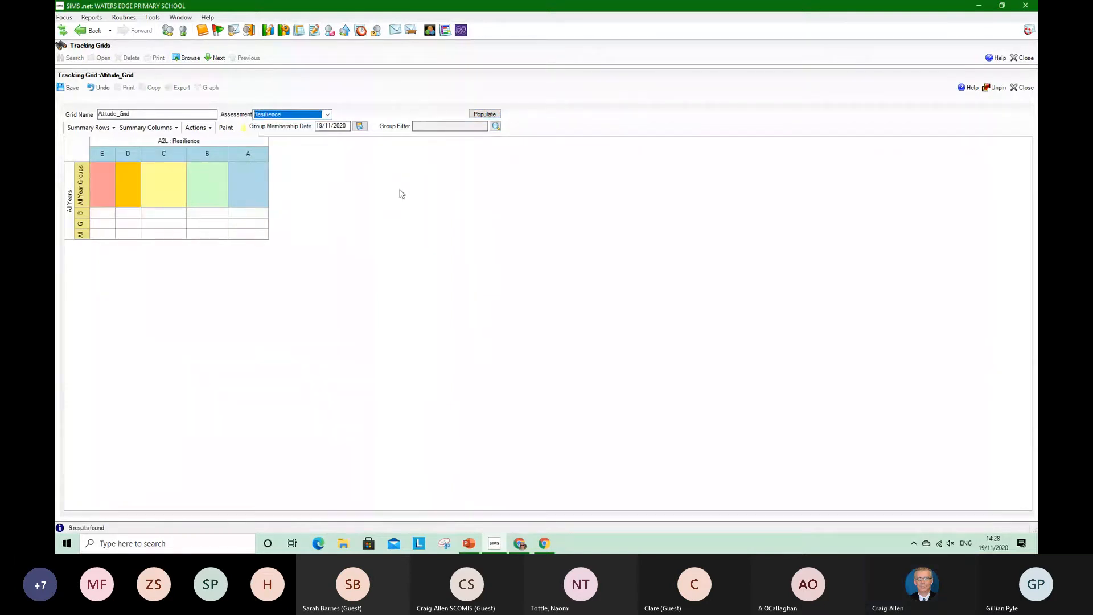
pyautogui.click(484, 114)
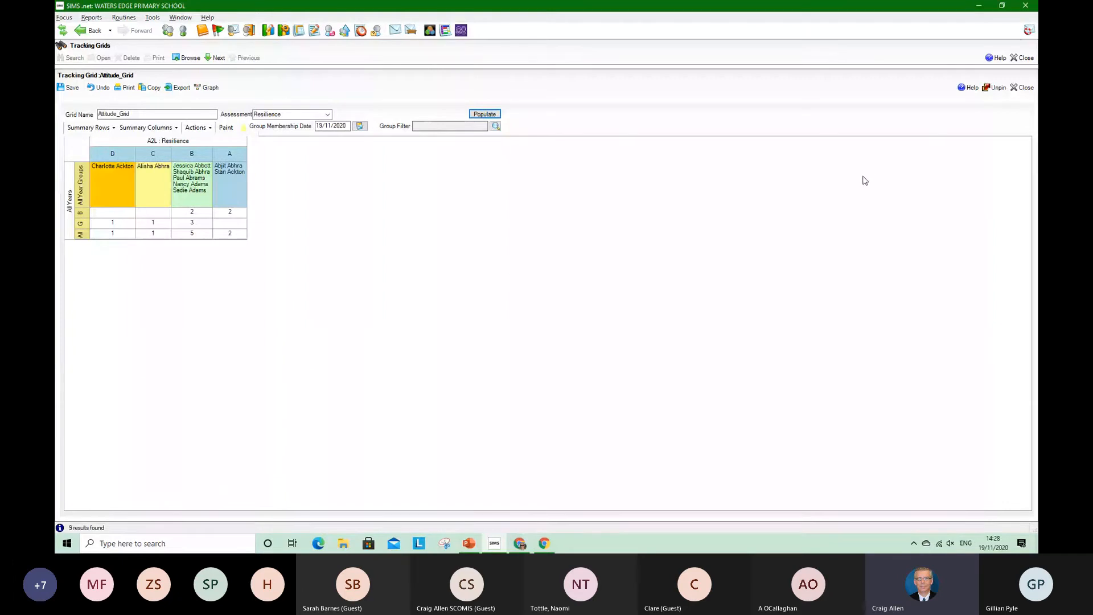
pyautogui.click(1021, 59)
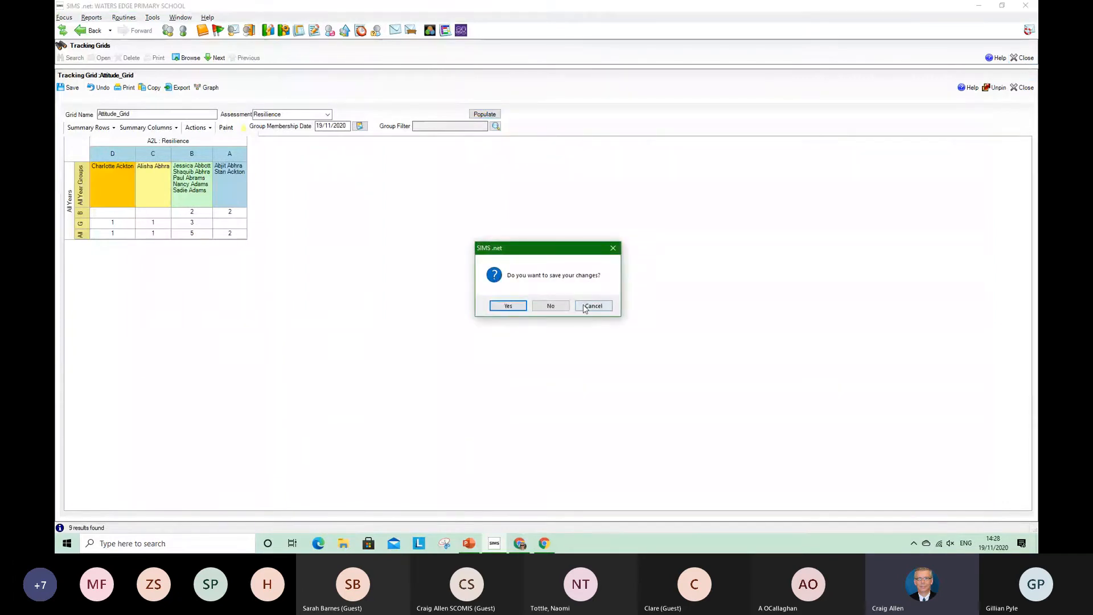
pyautogui.click(561, 310)
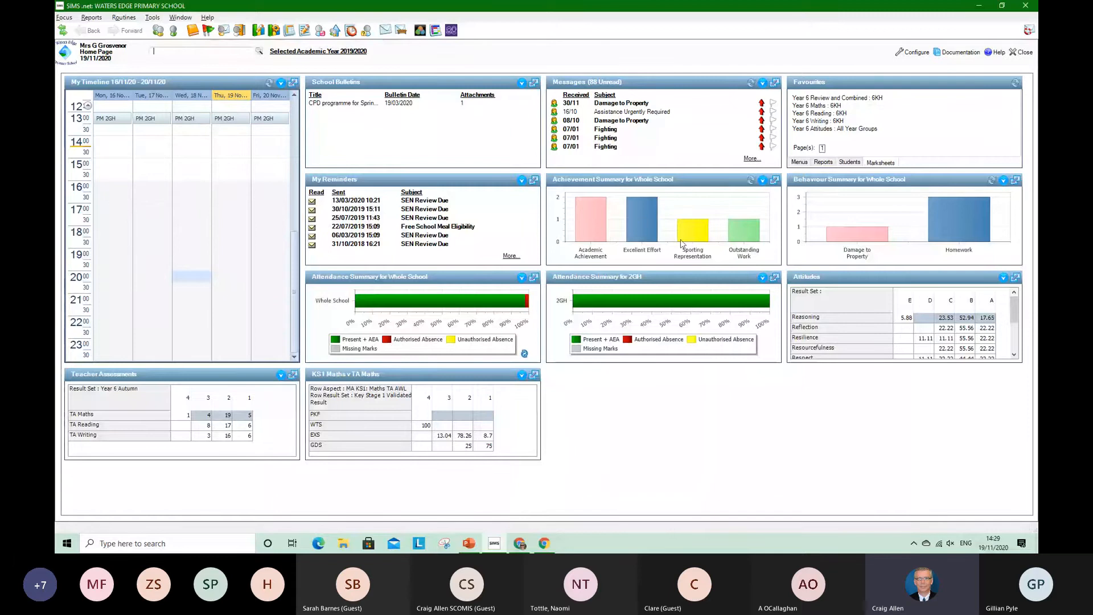
# Drill into the TA Maths result 4 in the home page's Teacher Assessments to view that pupil's details, and close them
pyautogui.moveTo(756, 240)
pyautogui.click(293, 374)
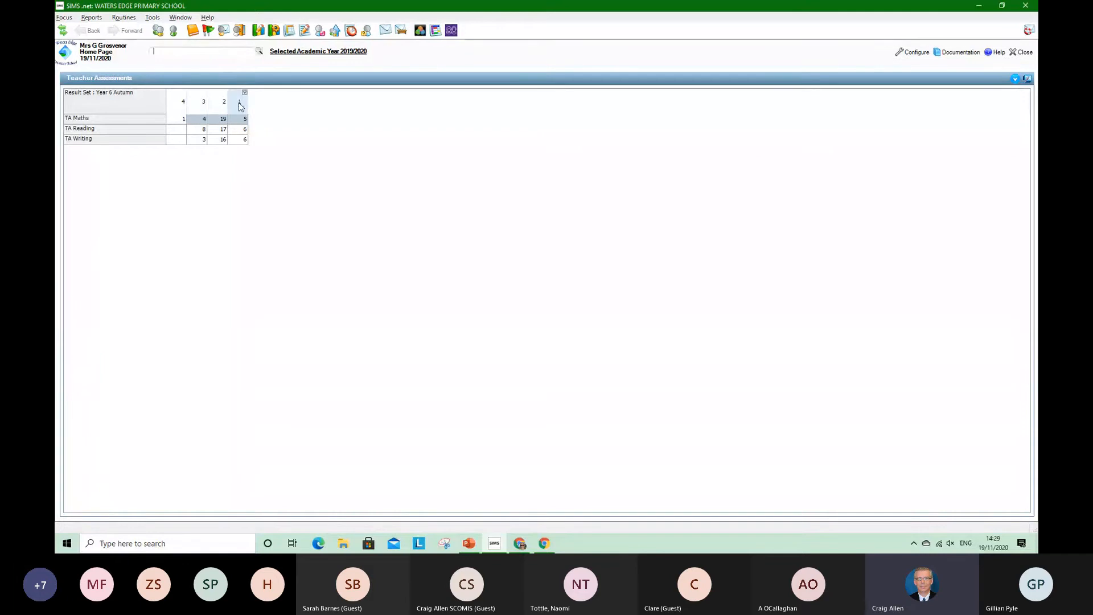
pyautogui.click(180, 121)
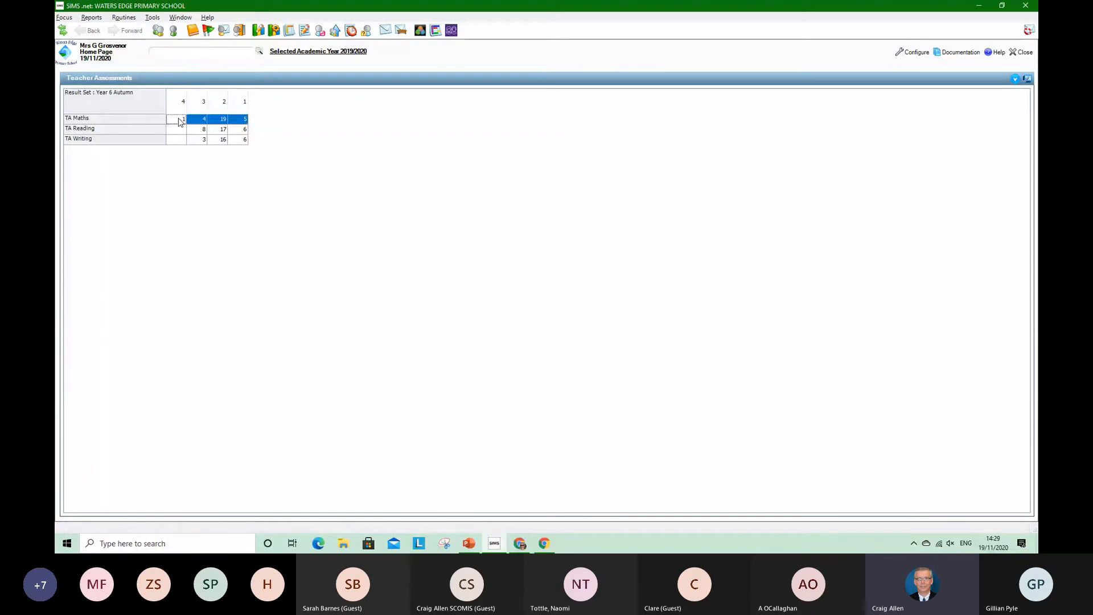
pyautogui.doubleClick(180, 121)
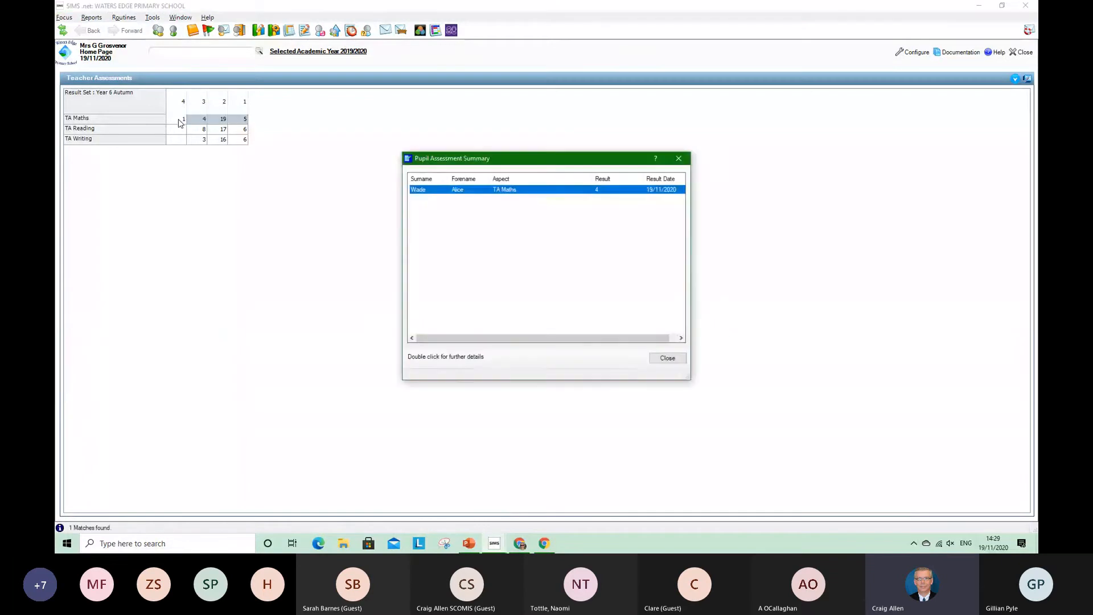
pyautogui.doubleClick(464, 191)
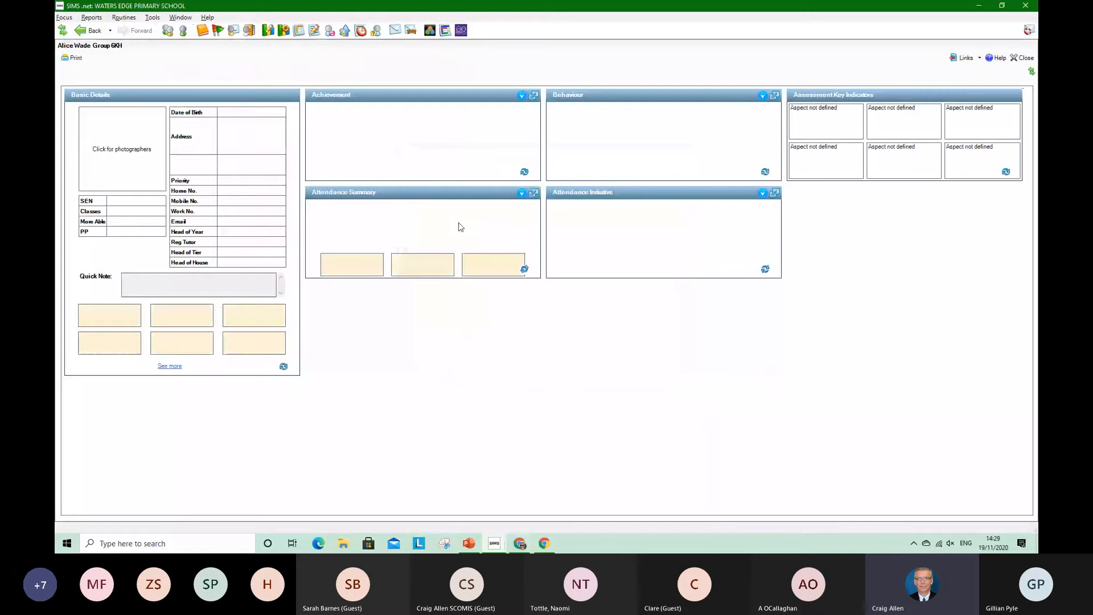
pyautogui.click(1022, 57)
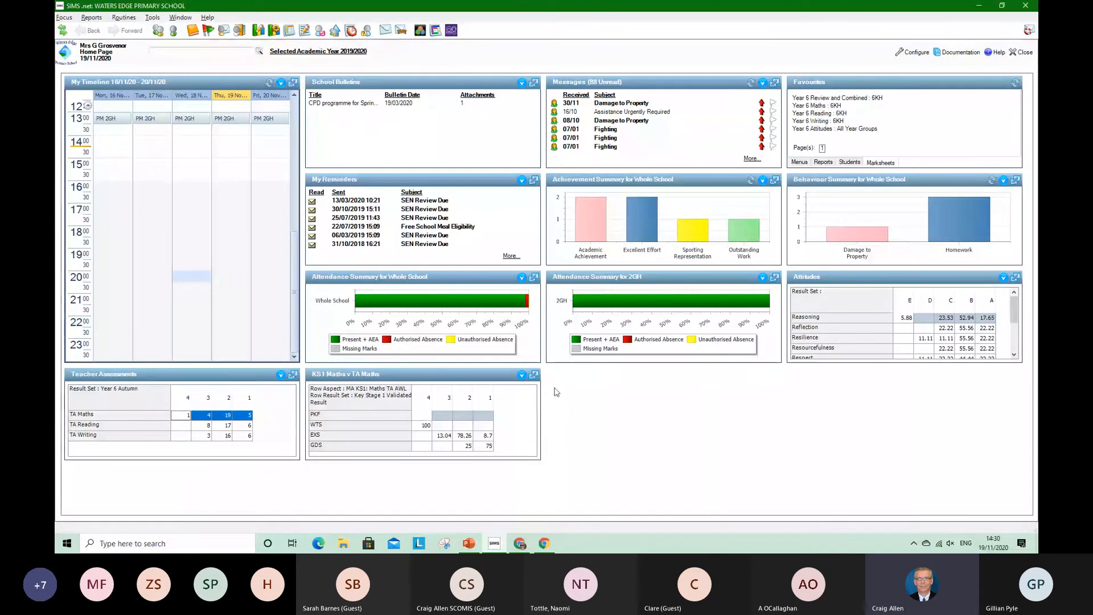
# View the pupils behind KS1 GDS and TA Maths 2 in the expanded KS1 Maths v TA Maths summary, and restore the home page
pyautogui.click(533, 374)
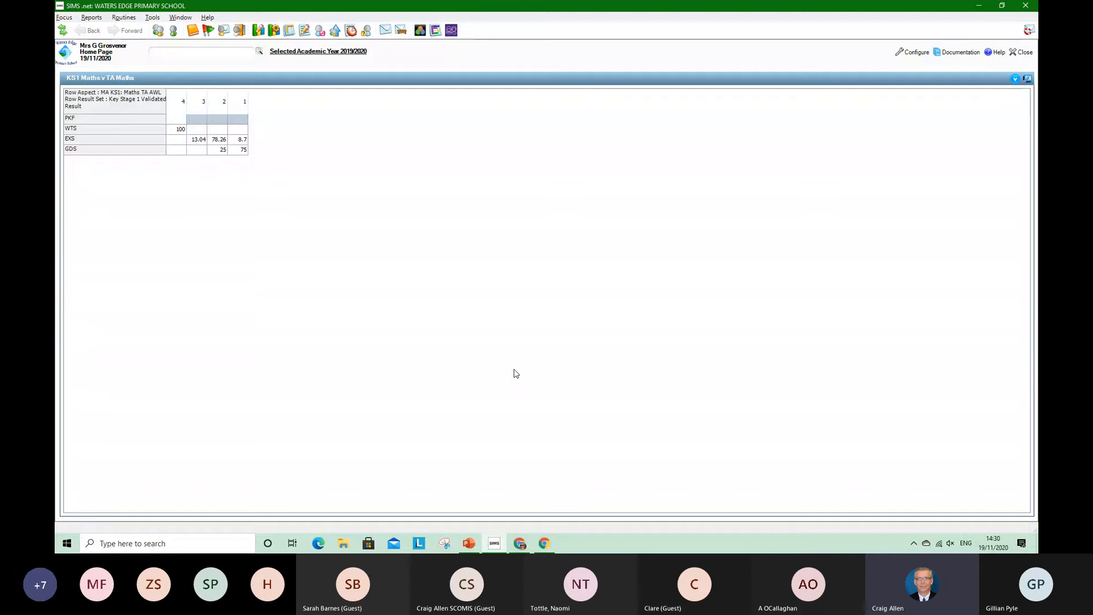
pyautogui.click(217, 150)
pyautogui.doubleClick(217, 151)
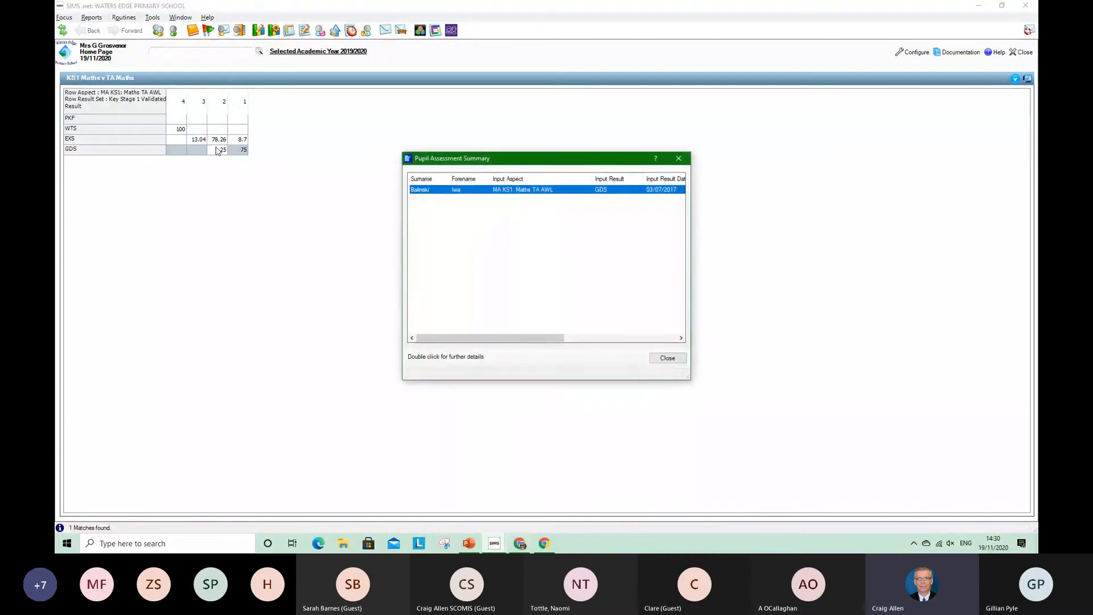
pyautogui.click(679, 158)
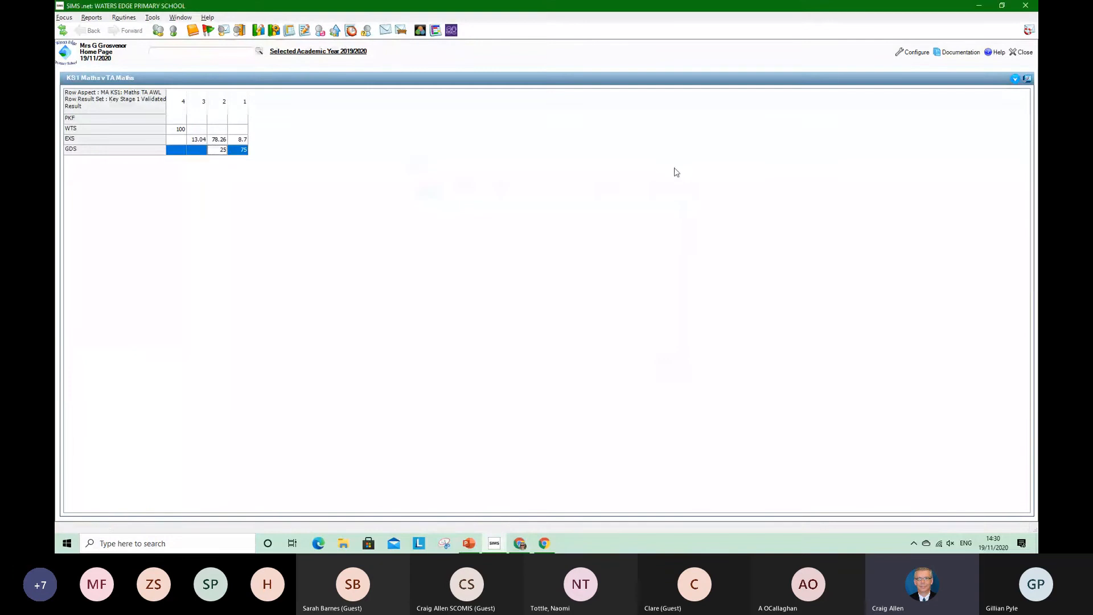
pyautogui.click(1027, 80)
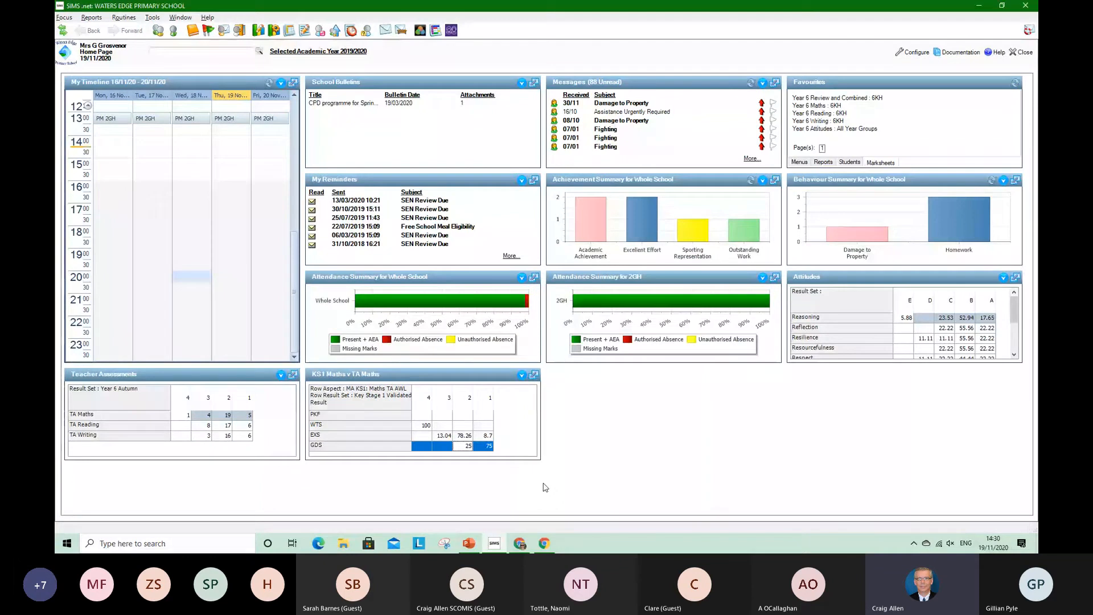
# View the Attitudes summary in expanded form, and restore the home page
pyautogui.moveTo(965, 251)
pyautogui.click(1016, 278)
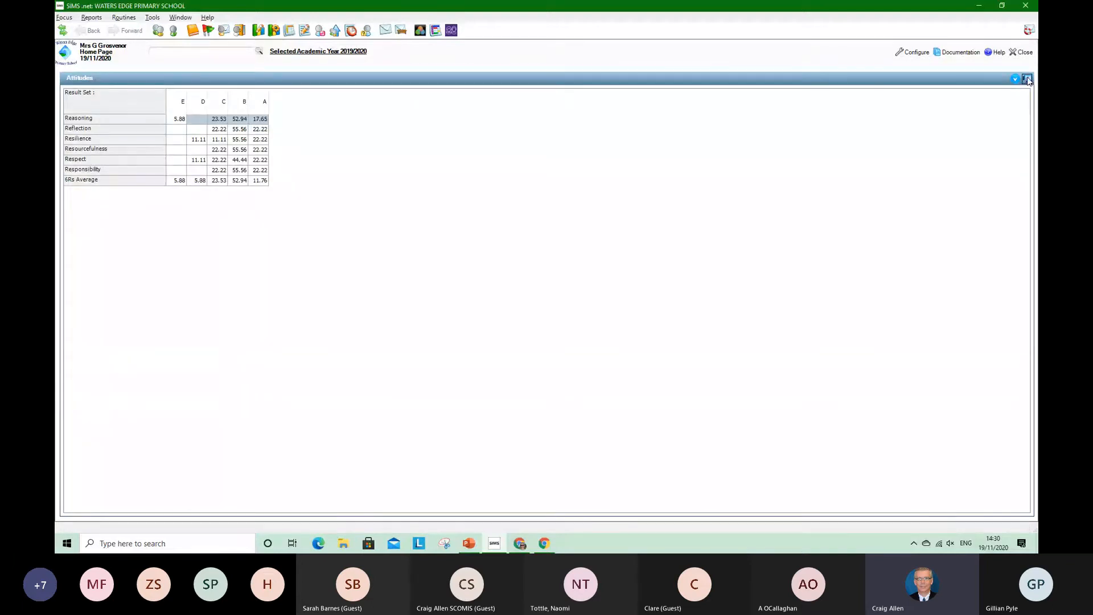
pyautogui.click(1027, 79)
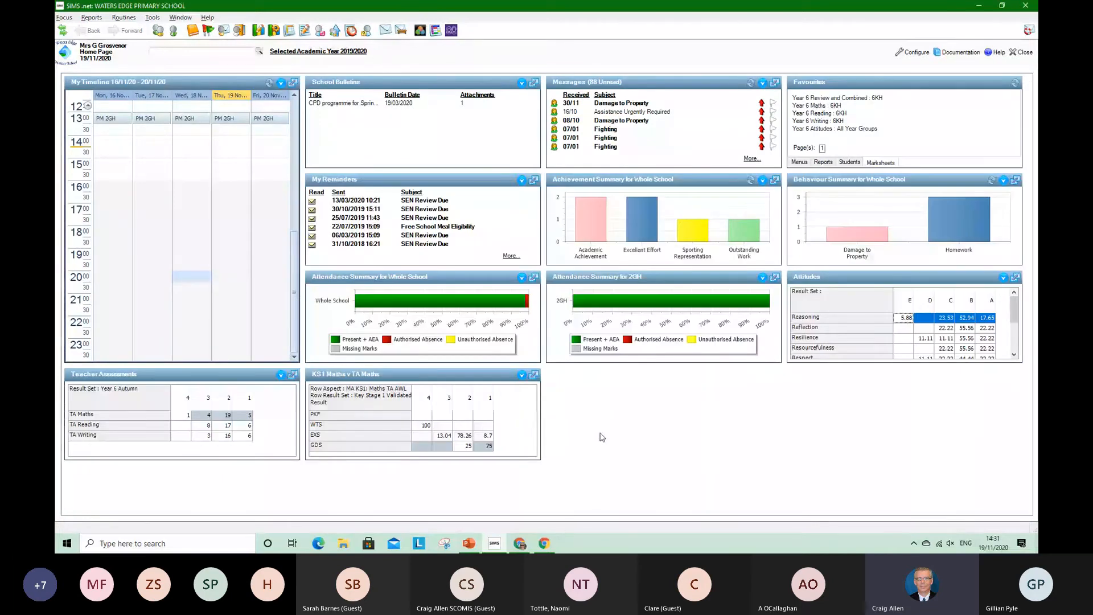
# Switch to the PowerPoint presentation, start the slide show from slide 20, Reporting and Presentation to Governors, and advance to slide 21
pyautogui.click(469, 543)
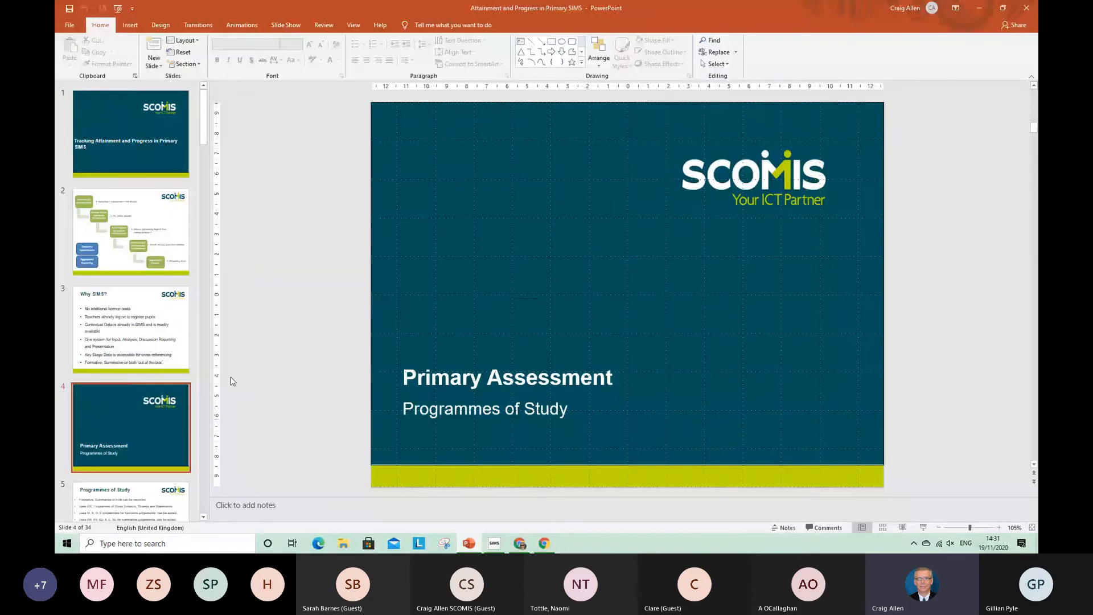
pyautogui.moveTo(203, 129); pyautogui.dragTo(201, 334)
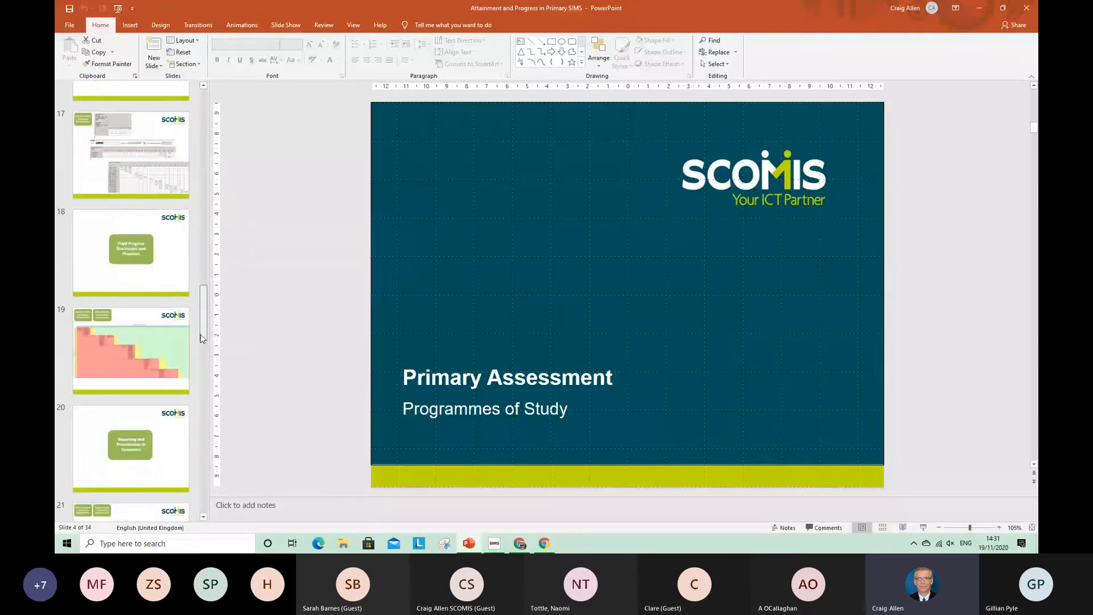
pyautogui.moveTo(202, 338); pyautogui.dragTo(202, 348)
pyautogui.click(131, 373)
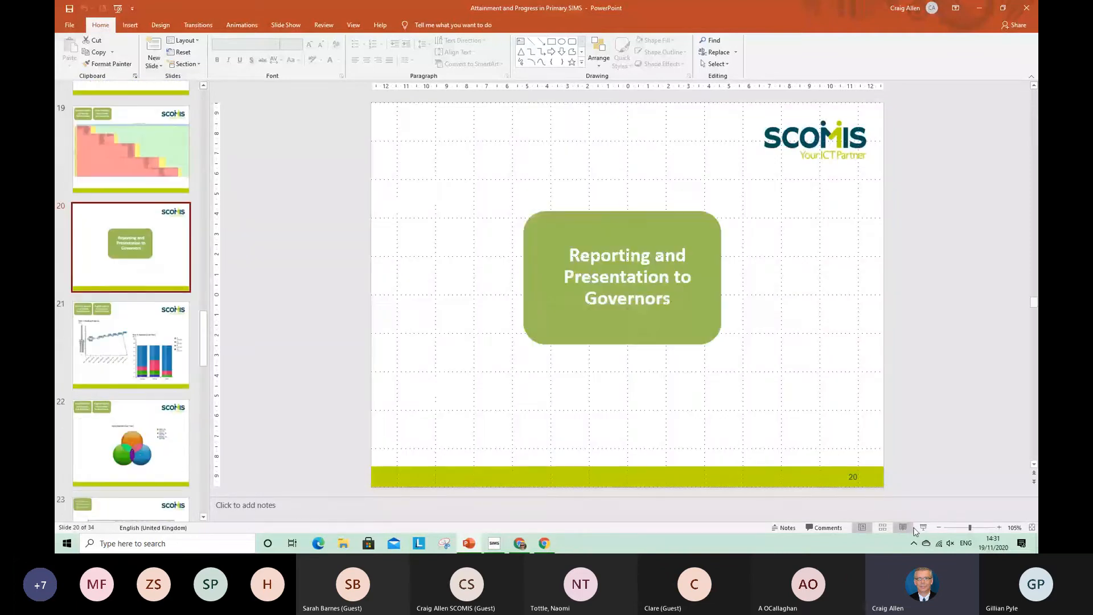
pyautogui.click(922, 527)
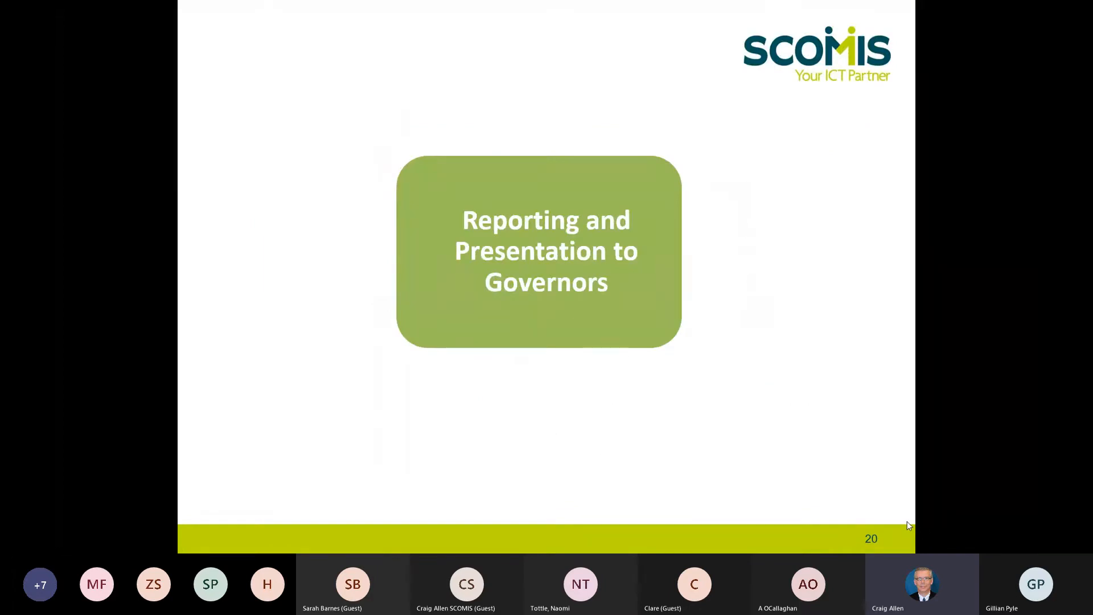
pyautogui.click(906, 520)
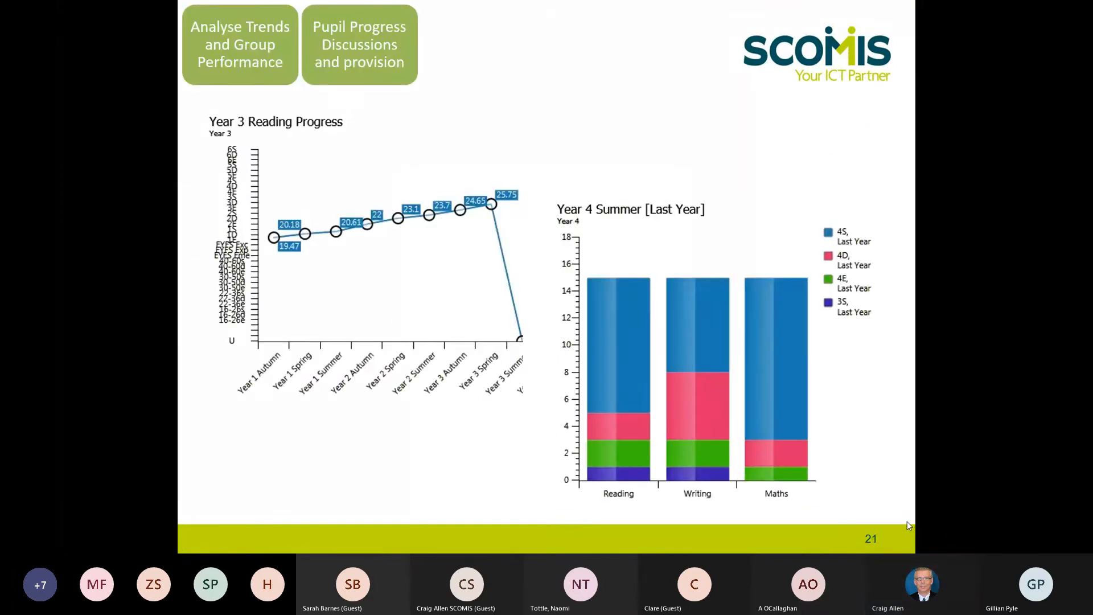